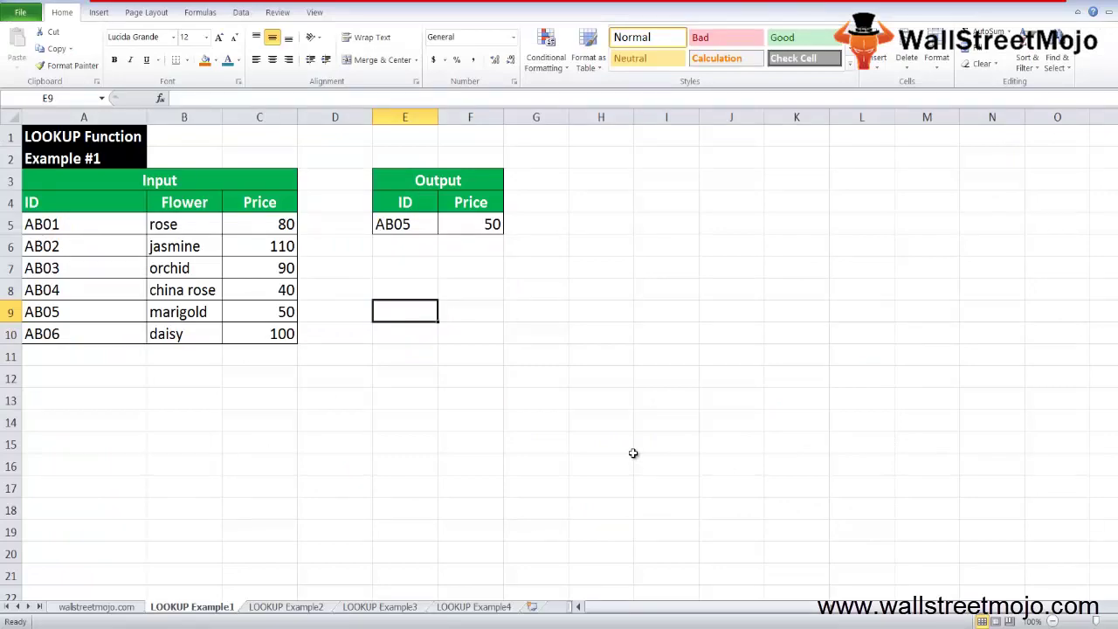
# Step: Start a LOOKUP formula in cell A13 to examine the function's argument syntax, and discard the entry
pyautogui.press('Down')
pyautogui.press('Left')
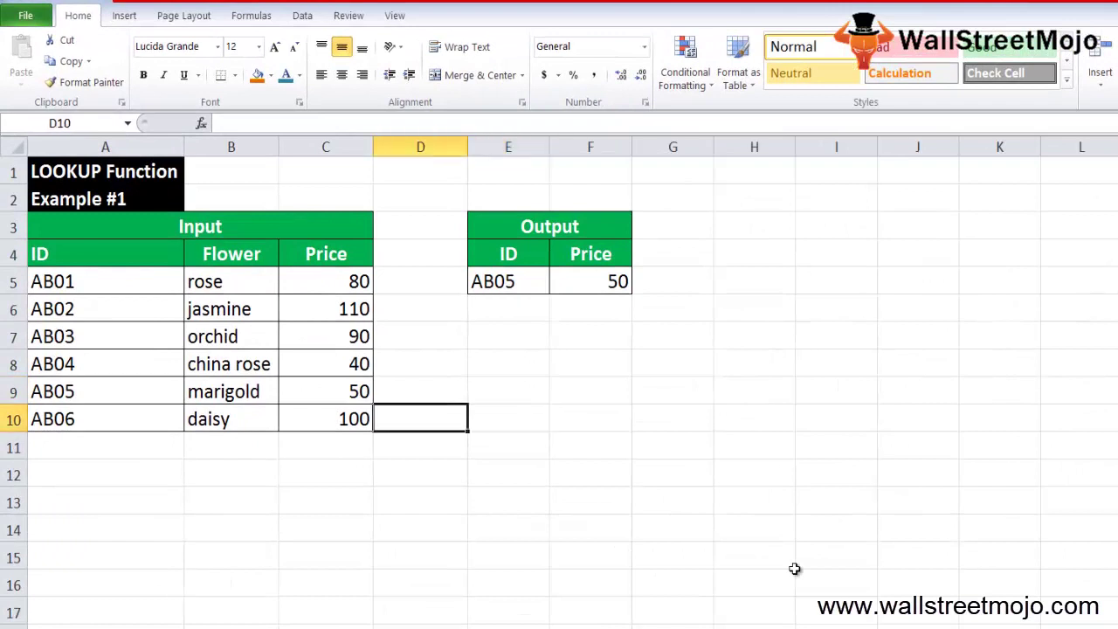
pyautogui.press('Left')
pyautogui.press('Down')
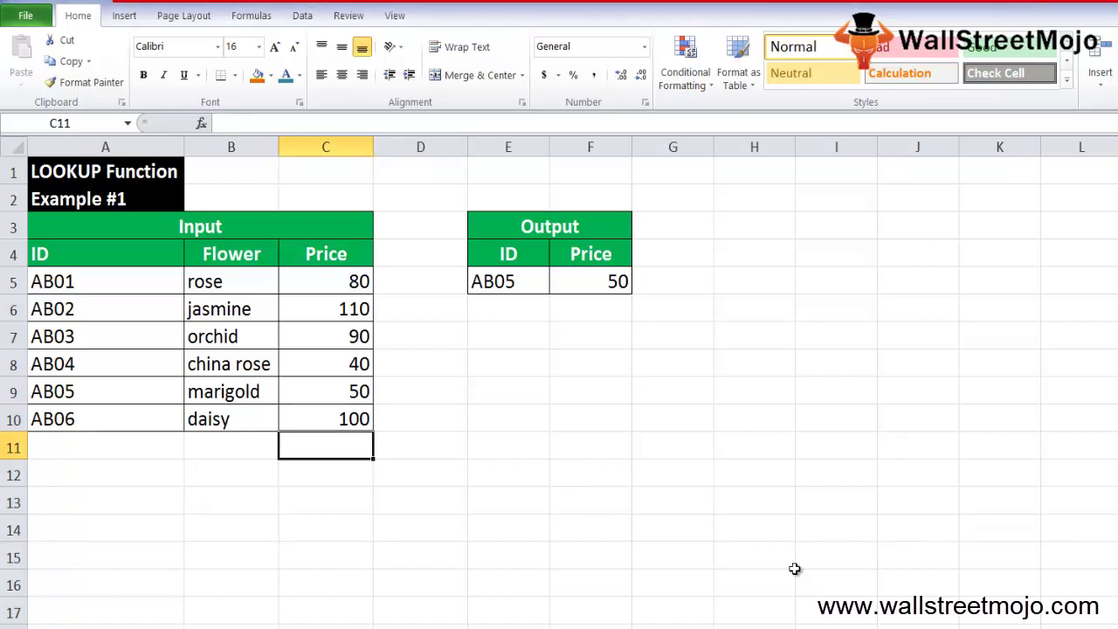
pyautogui.press('Down')
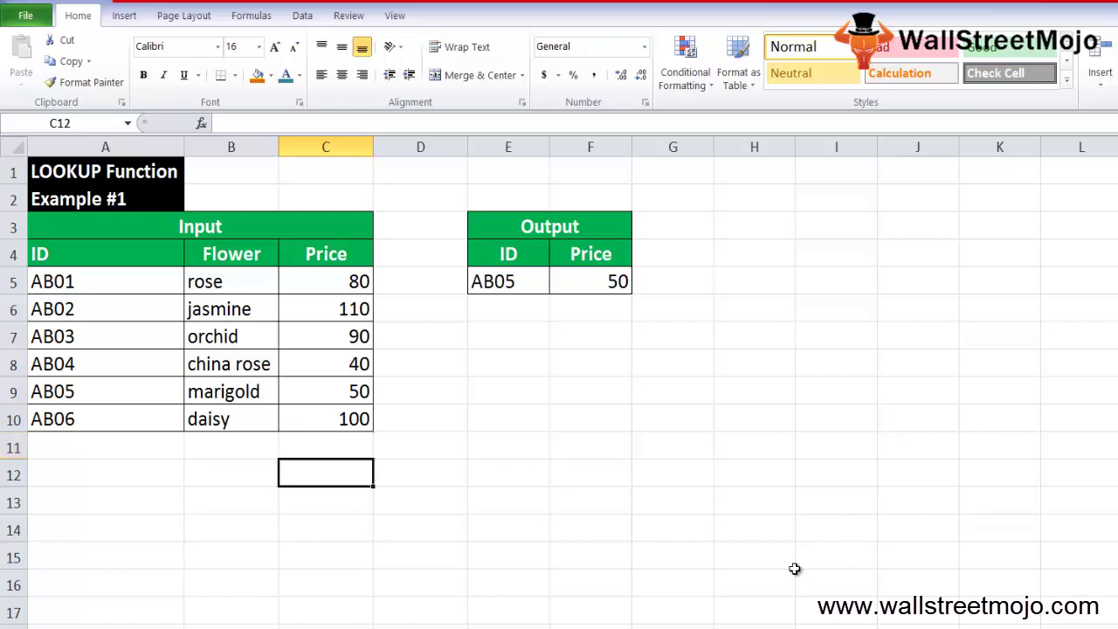
pyautogui.press('Down')
pyautogui.press('Left')
pyautogui.press('Left')
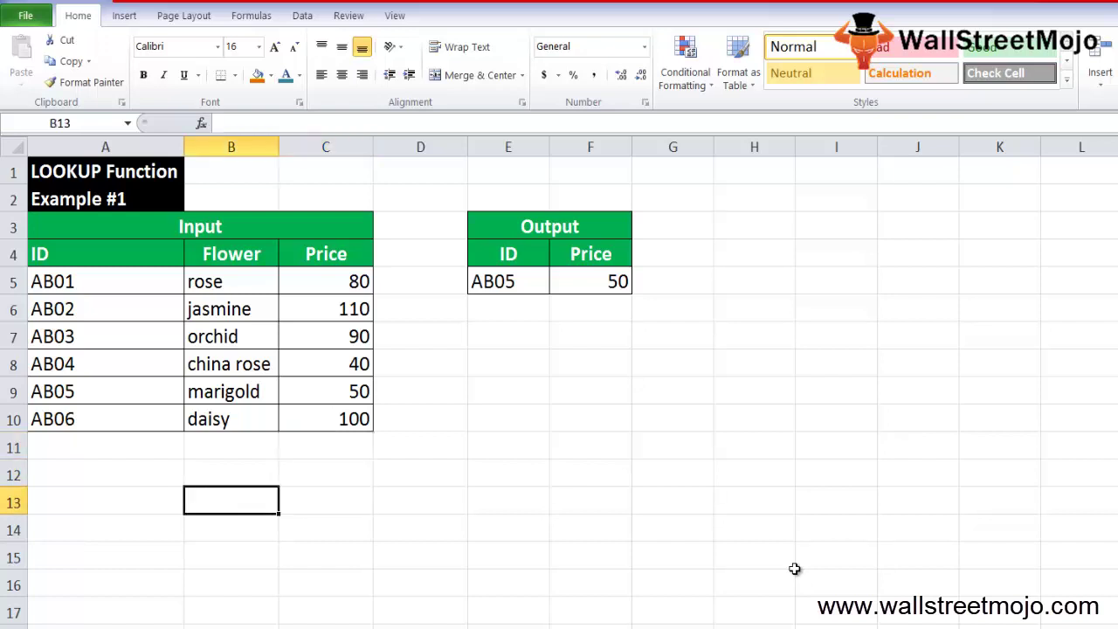
pyautogui.write('=loo')
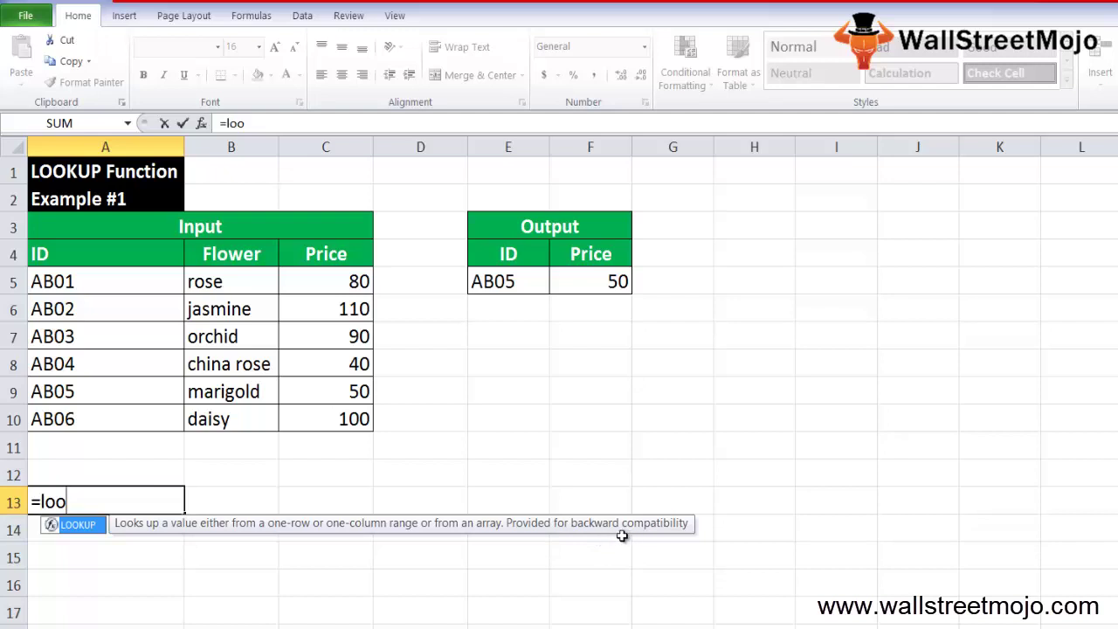
pyautogui.press('Tab')
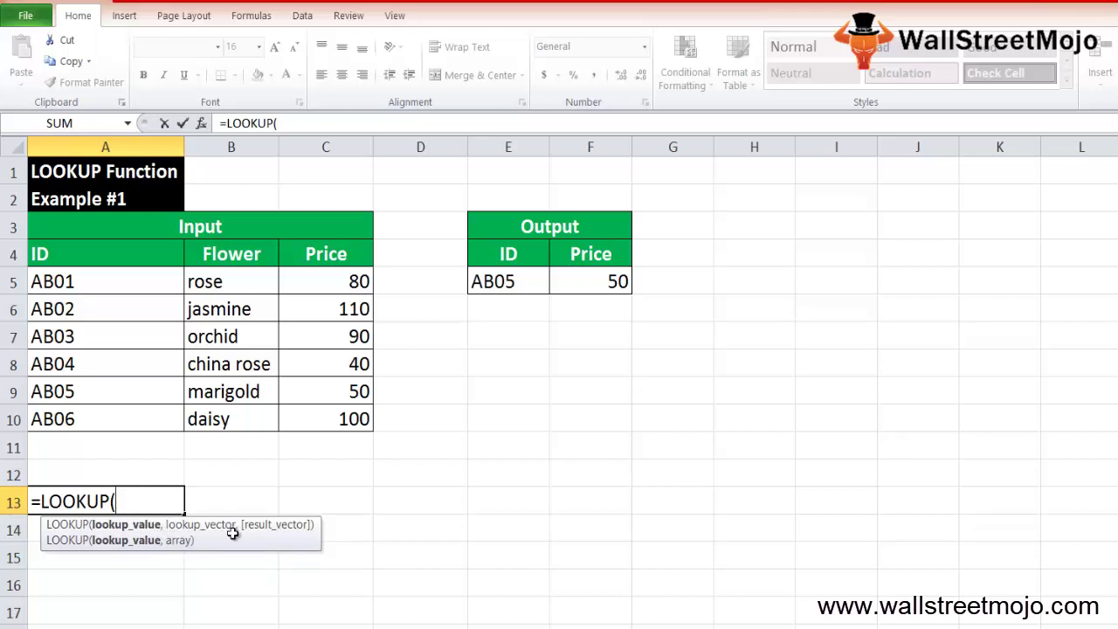
pyautogui.press('Escape')
# Step: Enter the heading "Explanation" in cell A14
pyautogui.press('Down')
pyautogui.write('Expla')
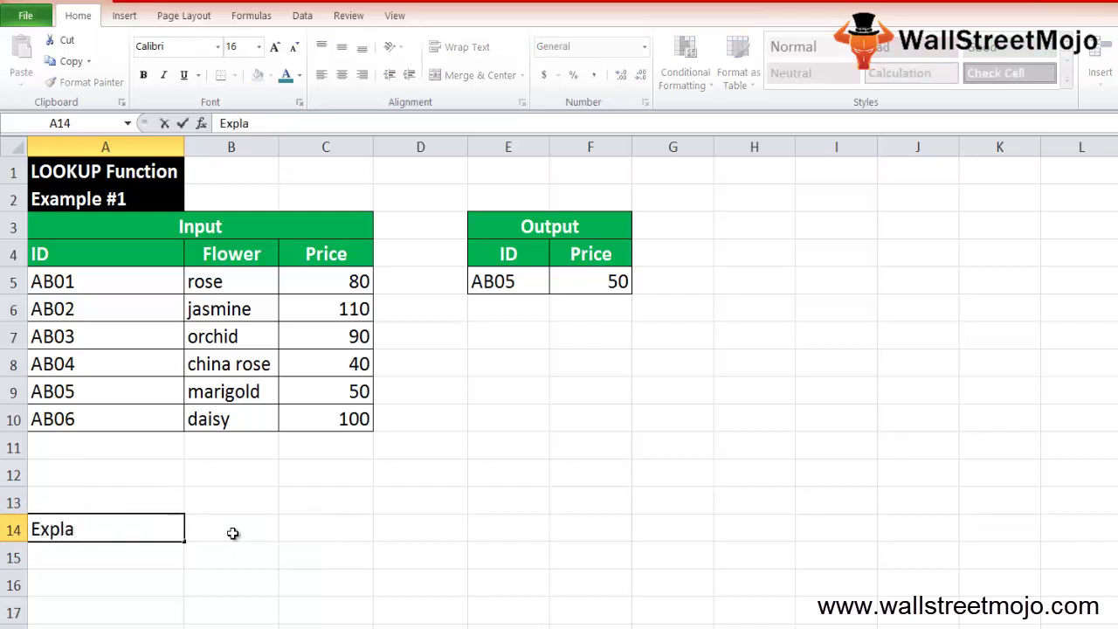
pyautogui.write('nation')
pyautogui.press('Return')
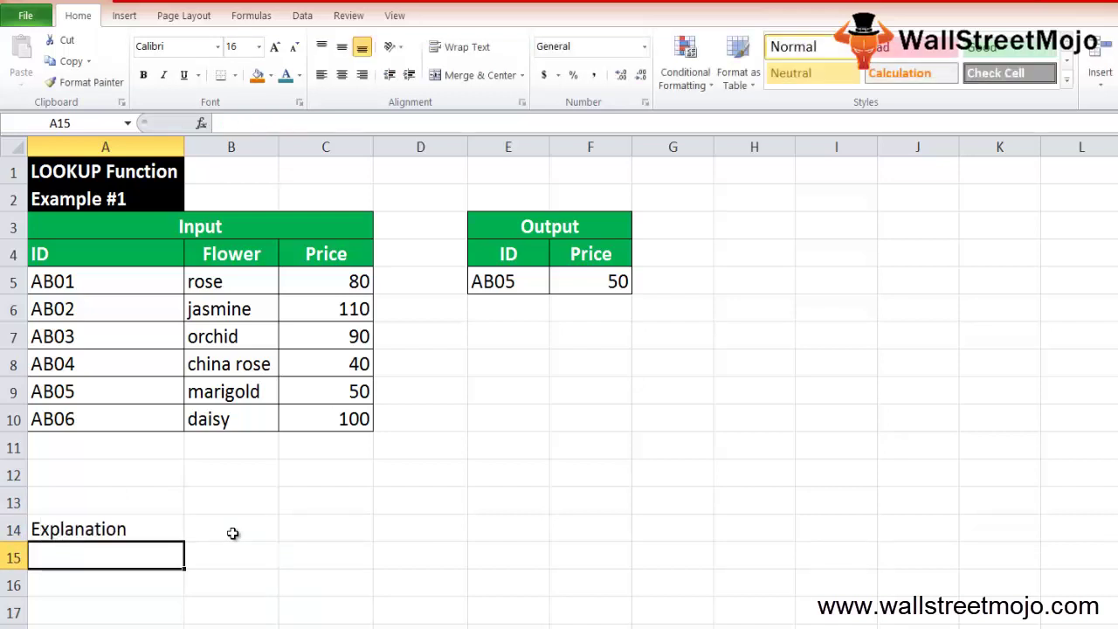
# Step: Enter "Greater row > Column" in cell A16 and "Row" beside it in B16
pyautogui.press('Return')
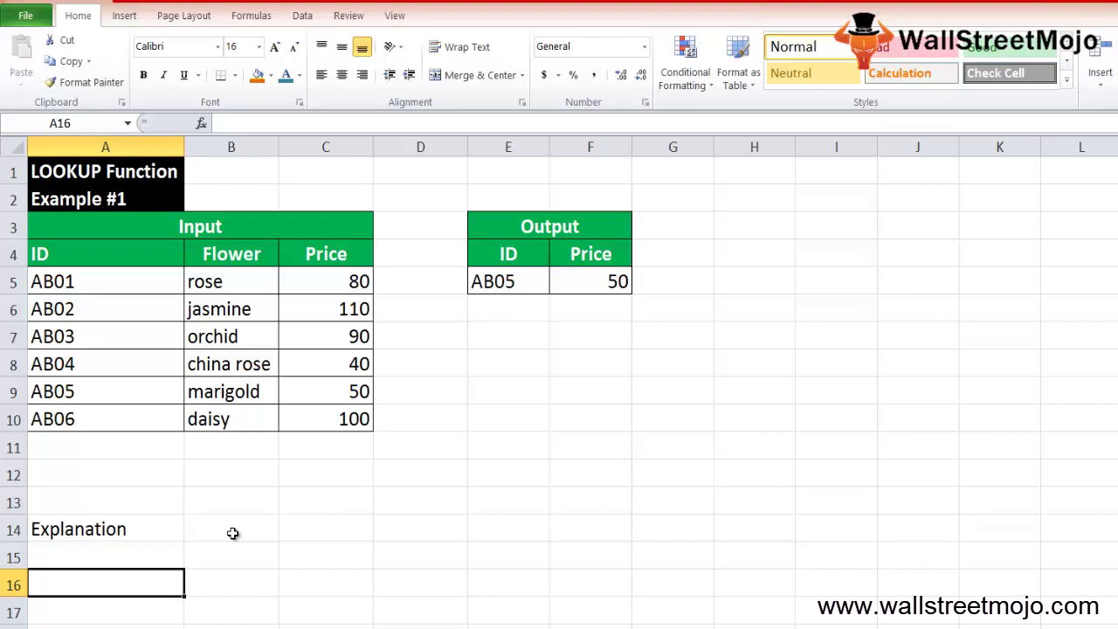
pyautogui.write('Greater ')
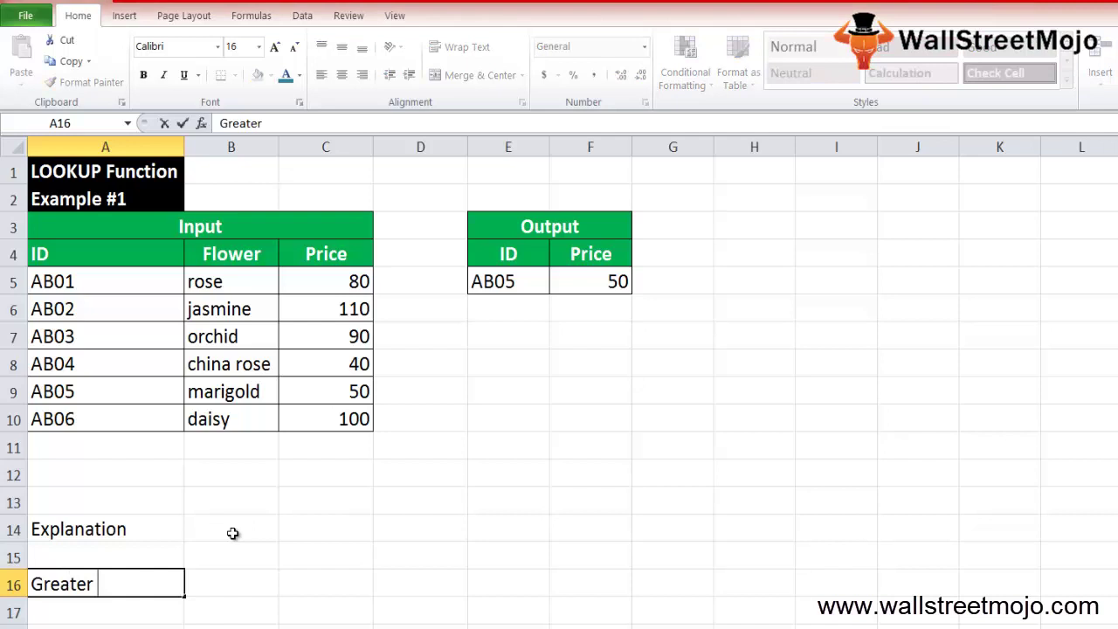
pyautogui.write('row')
pyautogui.write('> Column')
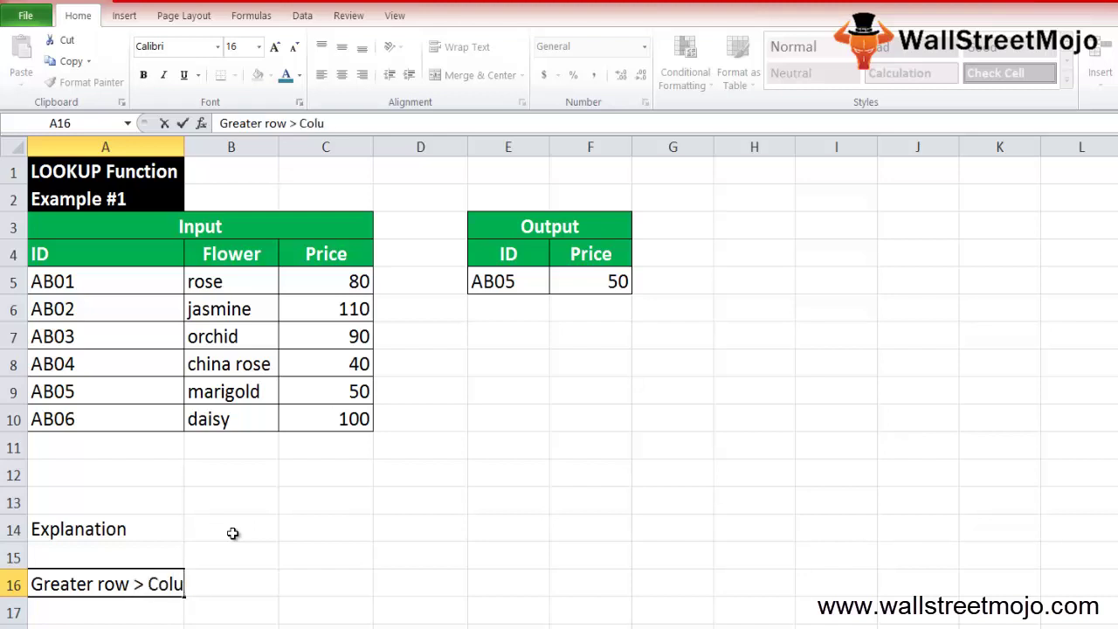
pyautogui.press('Return')
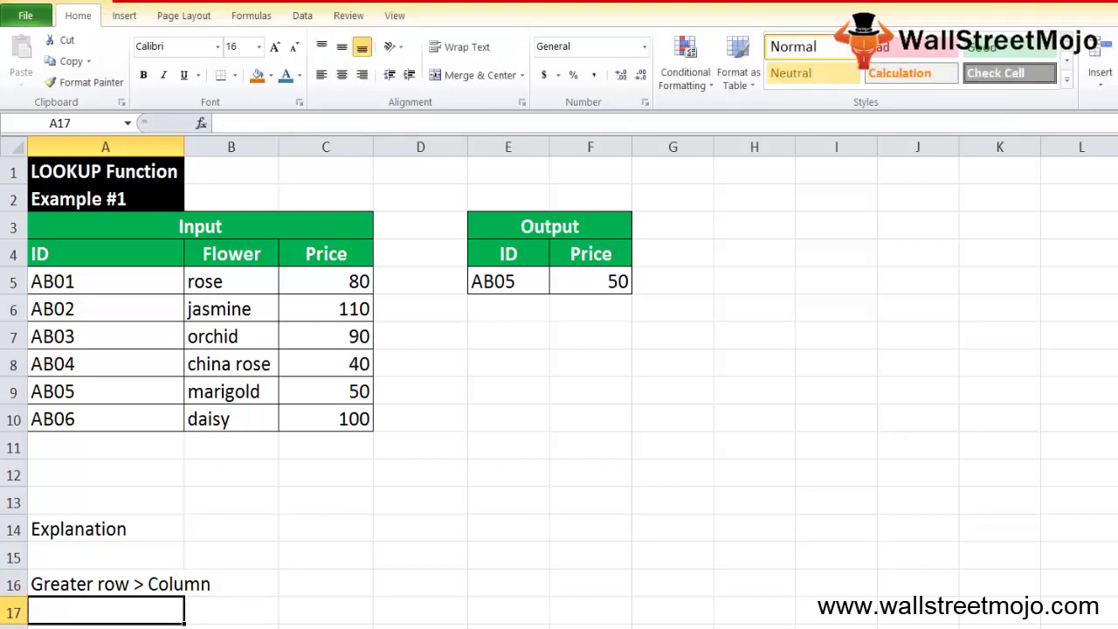
pyautogui.press('Up')
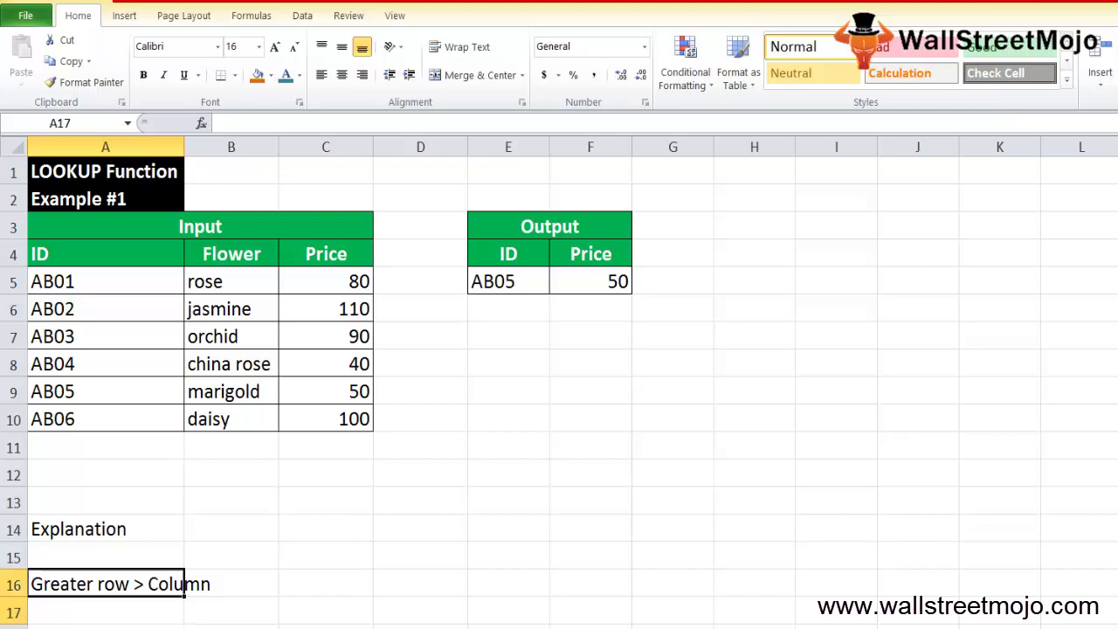
pyautogui.press('Right')
pyautogui.write('Row')
pyautogui.press('Return')
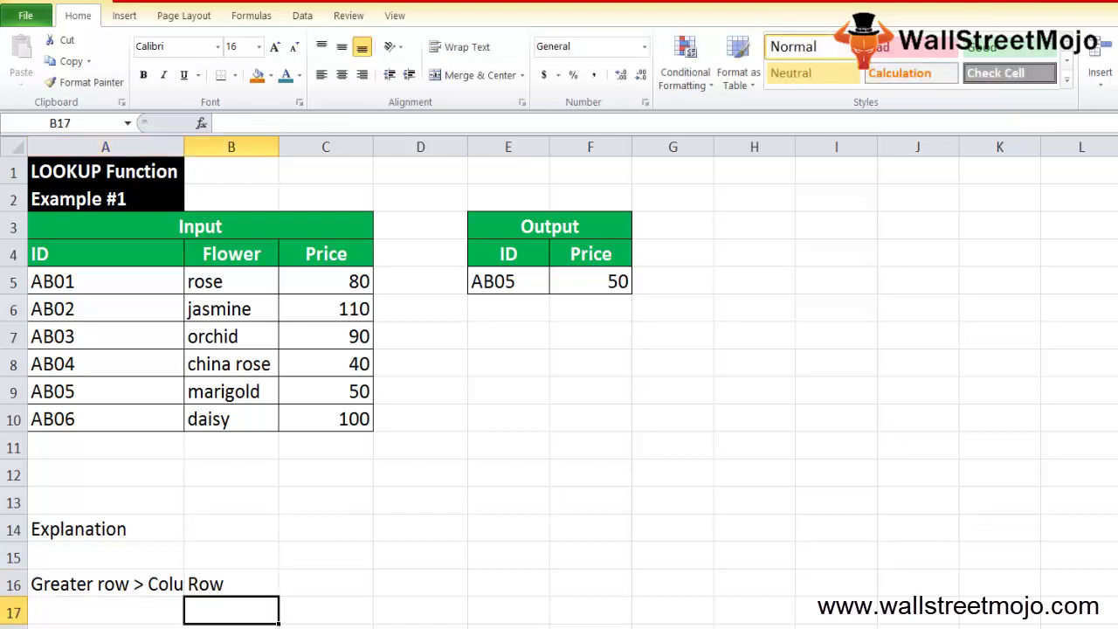
# Step: AutoFit column A's width to the "Greater row > Column" text in cell A16
pyautogui.press('Up')
pyautogui.press('Left')
pyautogui.hotkey('alt', 'h')
pyautogui.press('o')
pyautogui.press('i')
# Step: Enter "Row < Column" in cell A17 and "First" beside it in B17
pyautogui.press('Down')
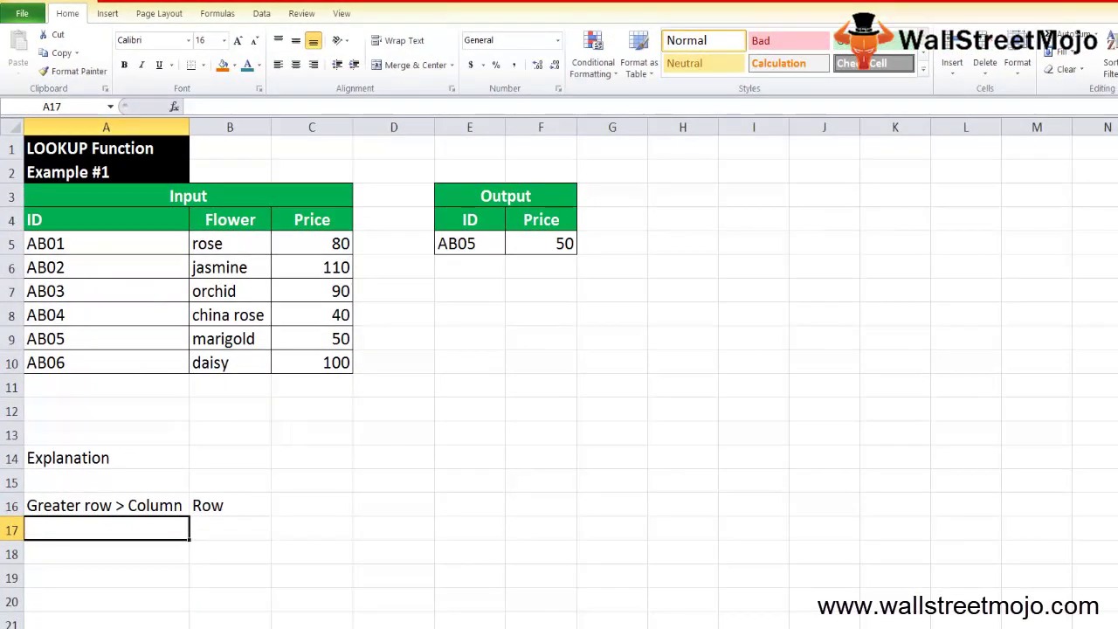
pyautogui.write('Row')
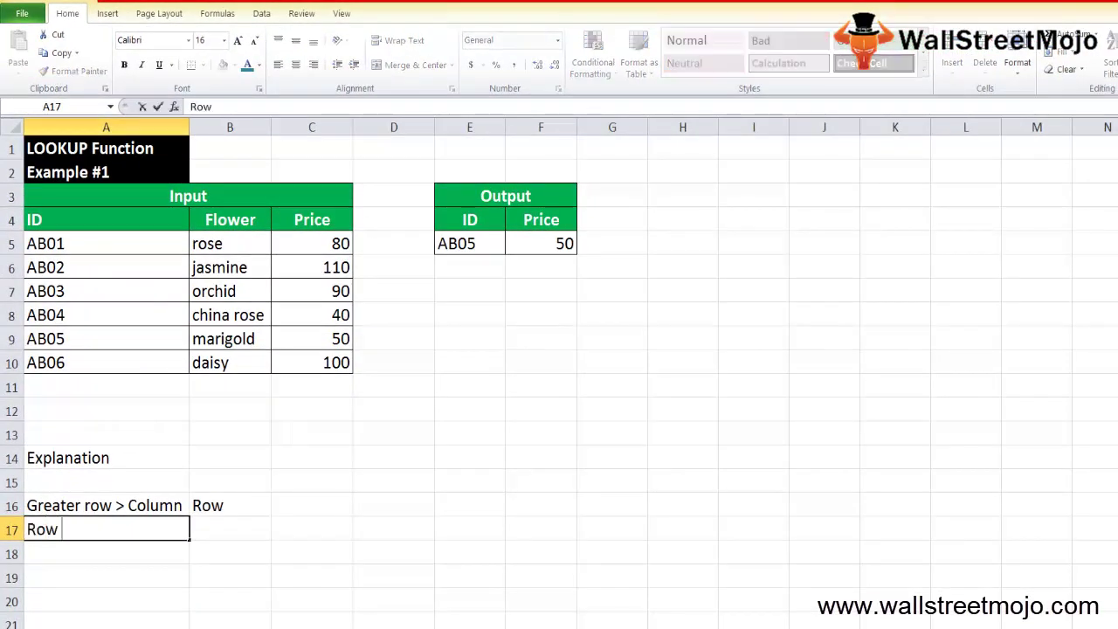
pyautogui.write(' < Column')
pyautogui.press('Return')
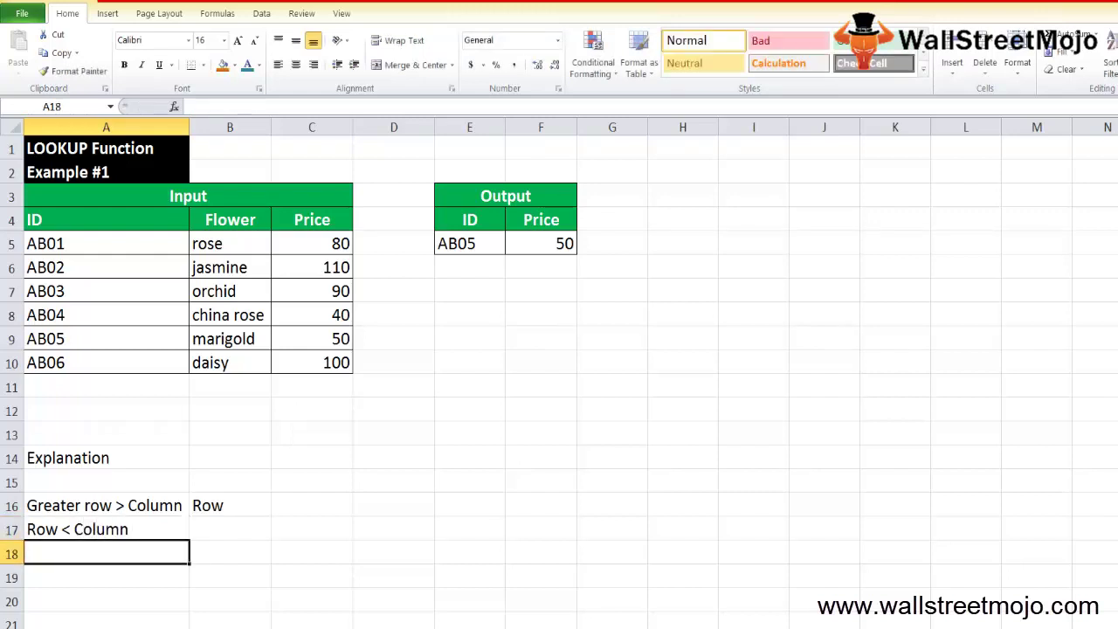
pyautogui.press('Up')
pyautogui.press('Right')
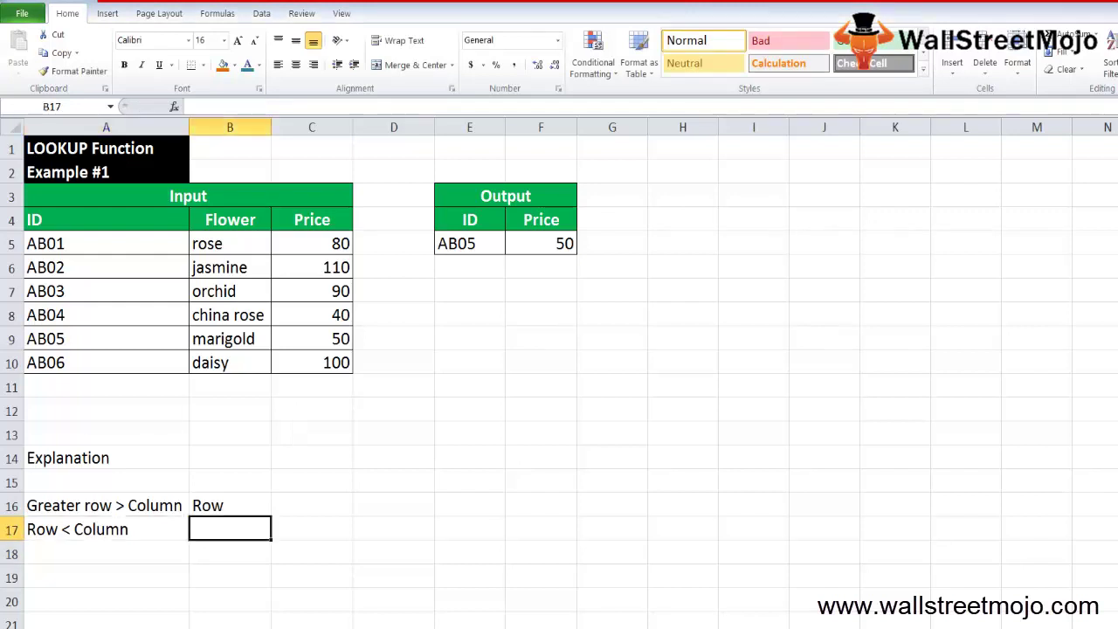
pyautogui.write('First')
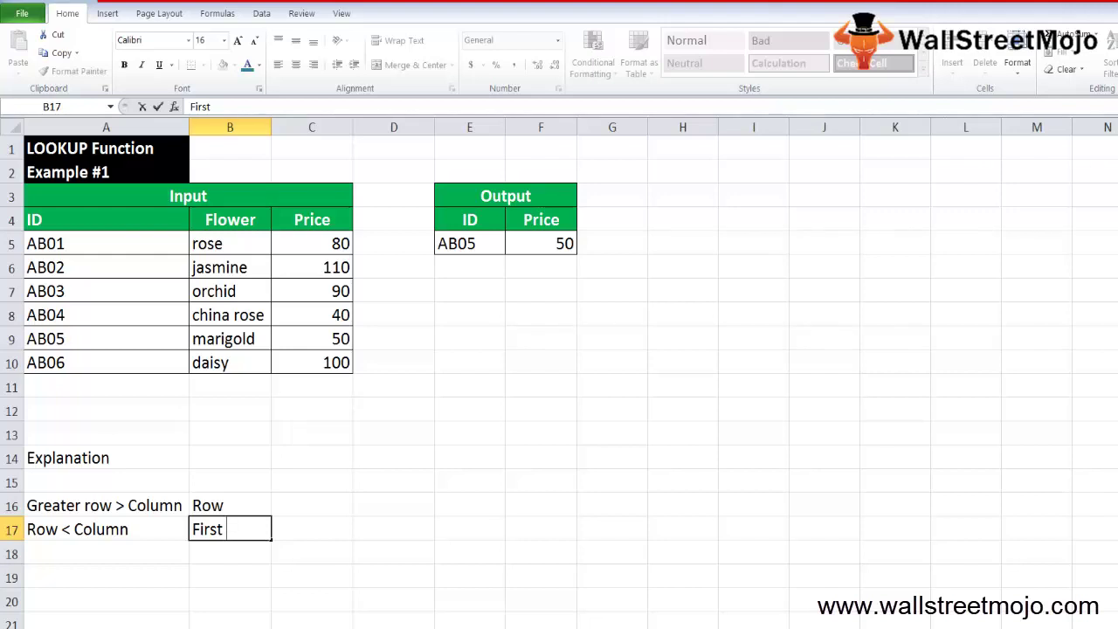
pyautogui.press('Return')
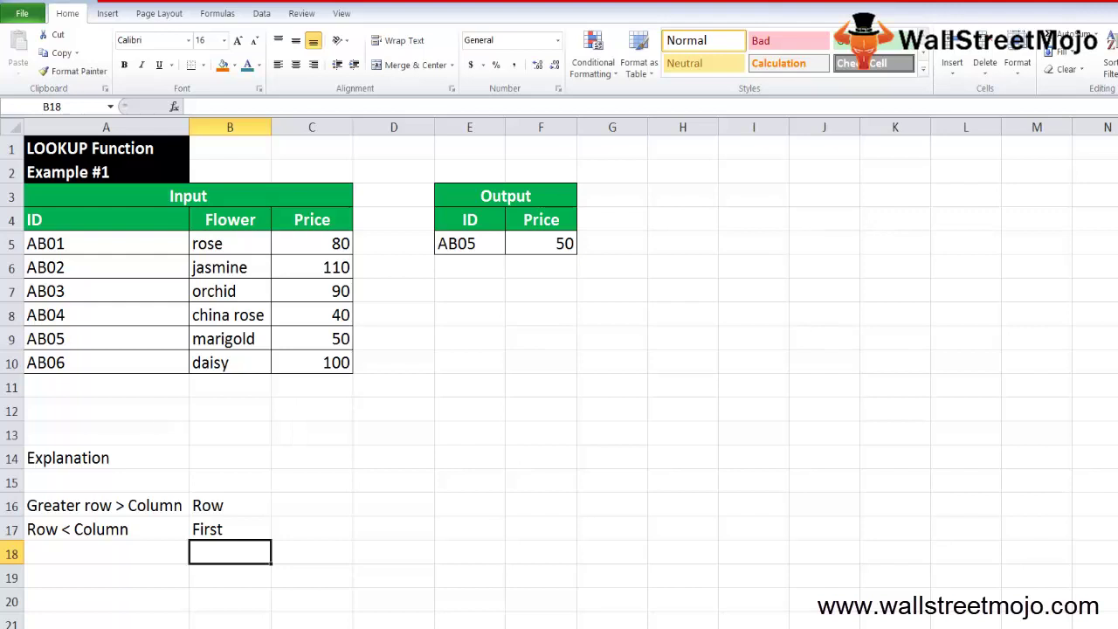
pyautogui.click(106, 553)
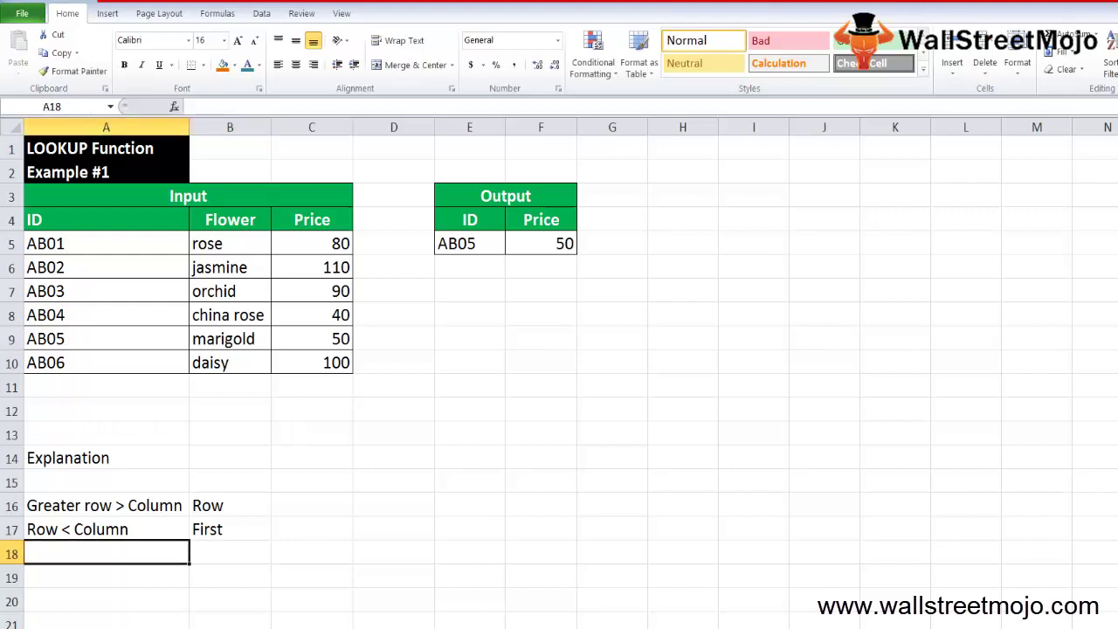
pyautogui.press('Up')
pyautogui.press('Down')
pyautogui.press('Up')
pyautogui.press('Up')
pyautogui.press('Up')
pyautogui.press('Up')
pyautogui.press('Up')
pyautogui.press('Up')
pyautogui.press('Up')
pyautogui.press('Up')
pyautogui.press('Up')
pyautogui.press('Up')
pyautogui.press('Up')
pyautogui.press('Up')
pyautogui.press('Up')
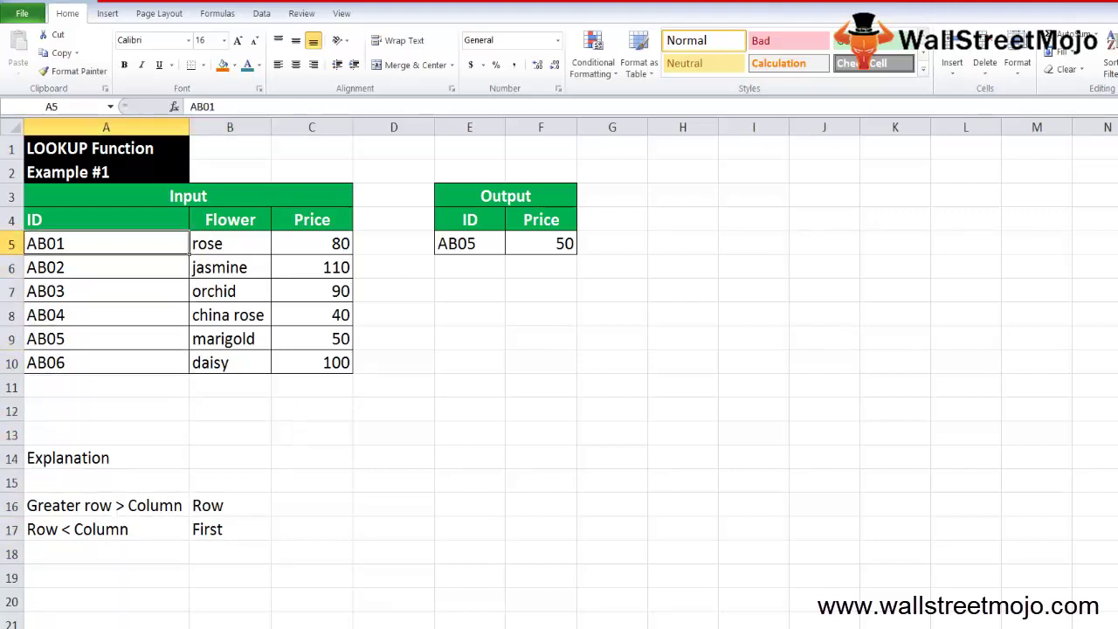
pyautogui.hotkey('ctrl', 'space')
pyautogui.press('Left')
pyautogui.press('Down')
pyautogui.press('Down')
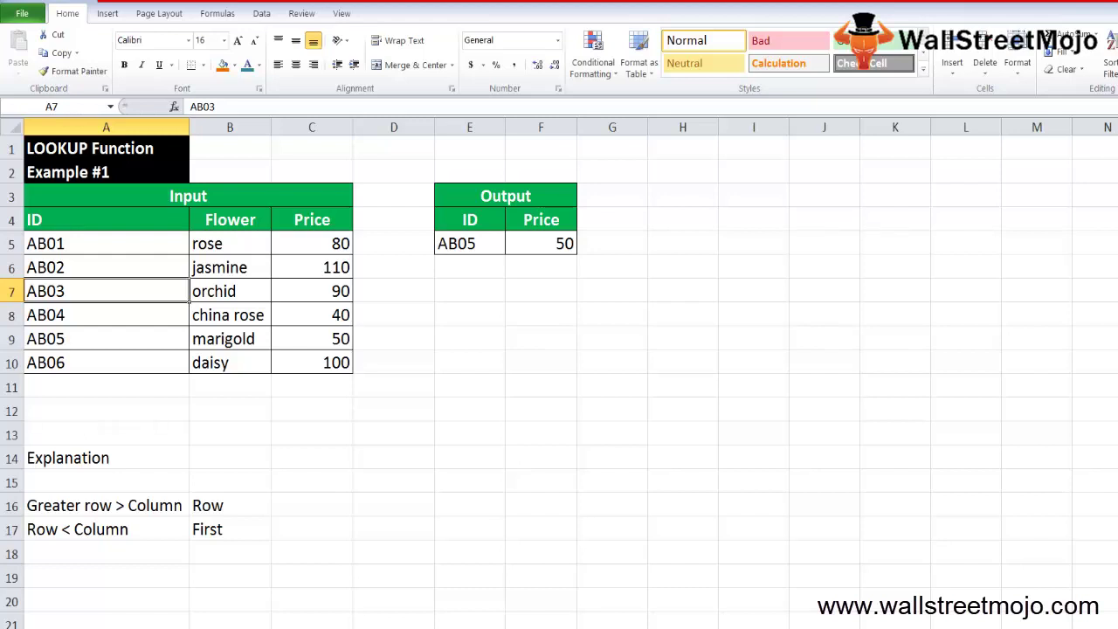
# Step: Enter the heading "Output" in cell A19, below the row and column notes
pyautogui.press('Down')
pyautogui.press('Down')
pyautogui.press('Down')
pyautogui.press('Down')
pyautogui.press('Down')
pyautogui.press('Down')
pyautogui.press('Down')
pyautogui.press('Down')
pyautogui.press('Down')
pyautogui.press('Down')
pyautogui.press('Down')
pyautogui.press('Down')
pyautogui.write('O')
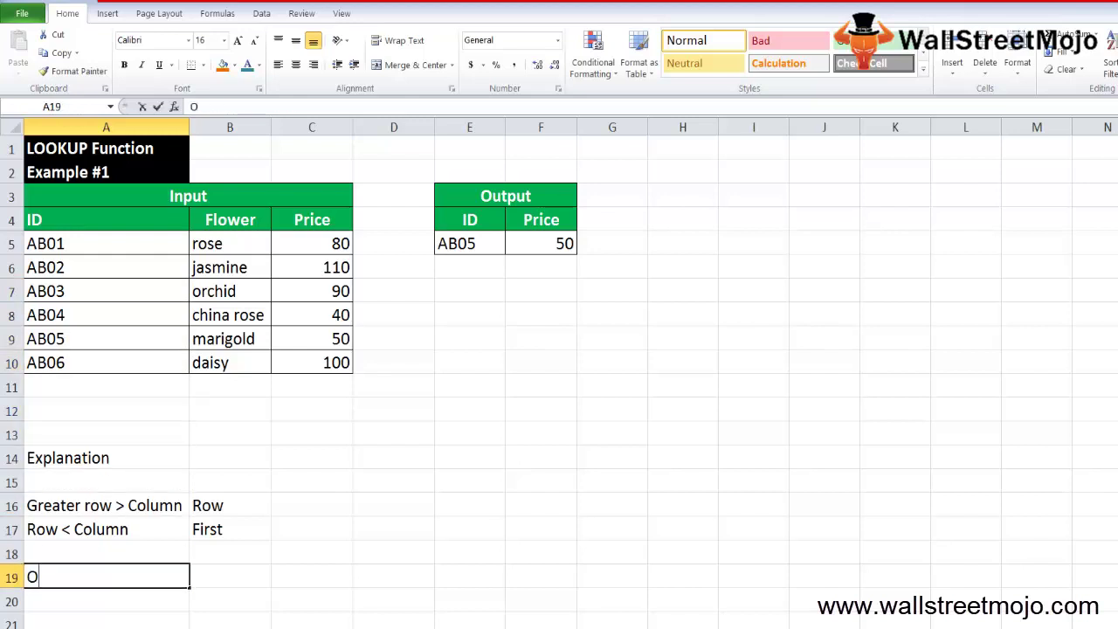
pyautogui.write('utput')
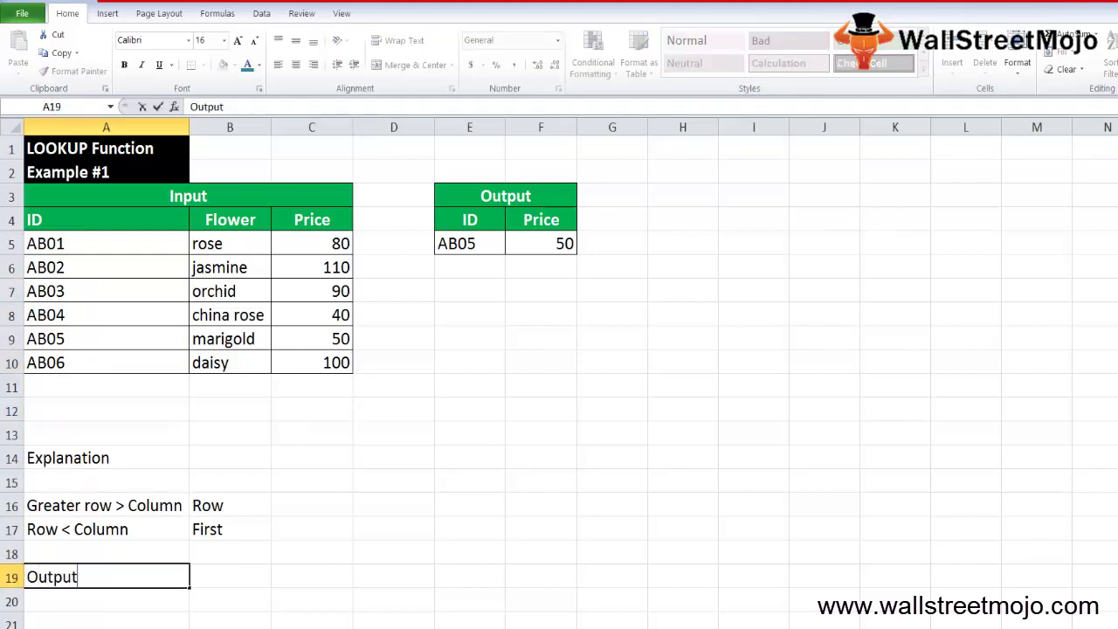
pyautogui.press('Return')
# Step: Enter "String" in cell A20 and "Result" in cell A21 under the "Output" heading
pyautogui.press('Up')
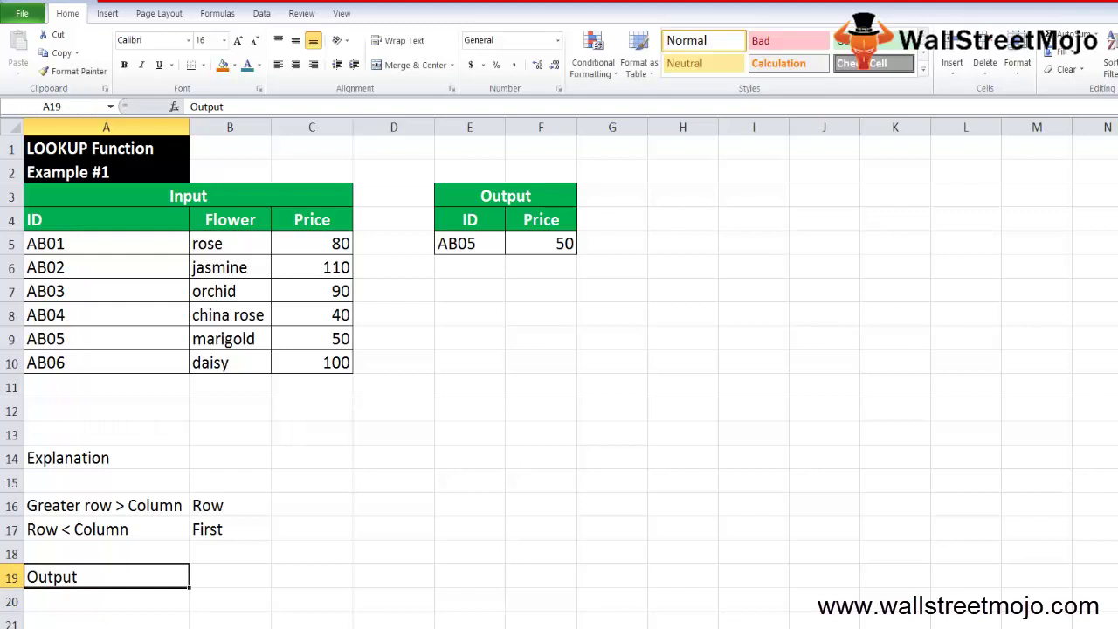
pyautogui.press('Down')
pyautogui.write('String')
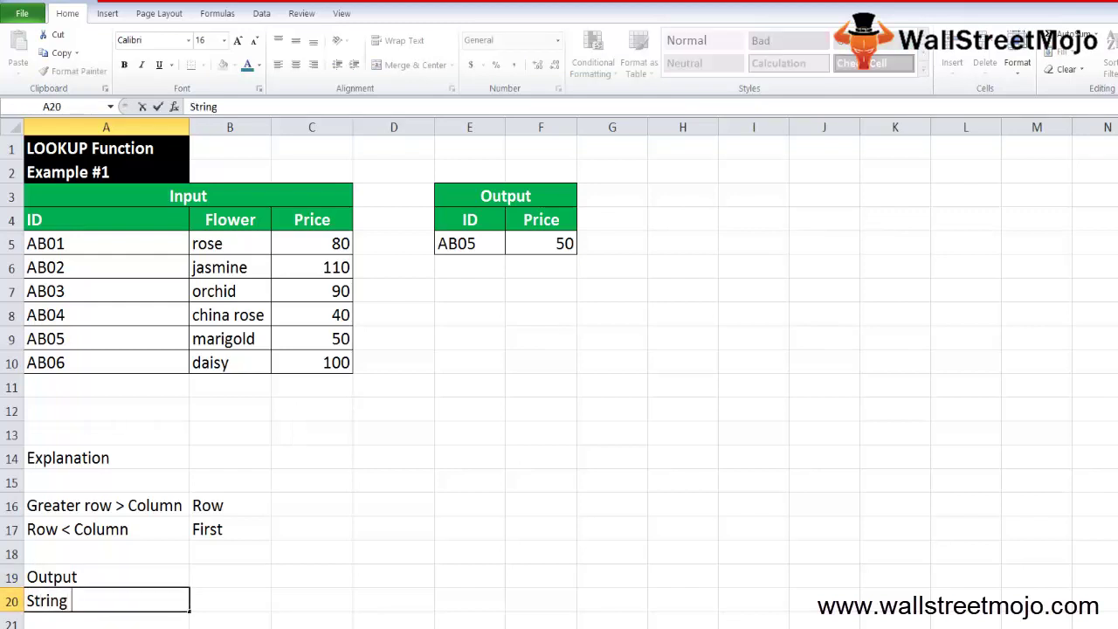
pyautogui.press('Return')
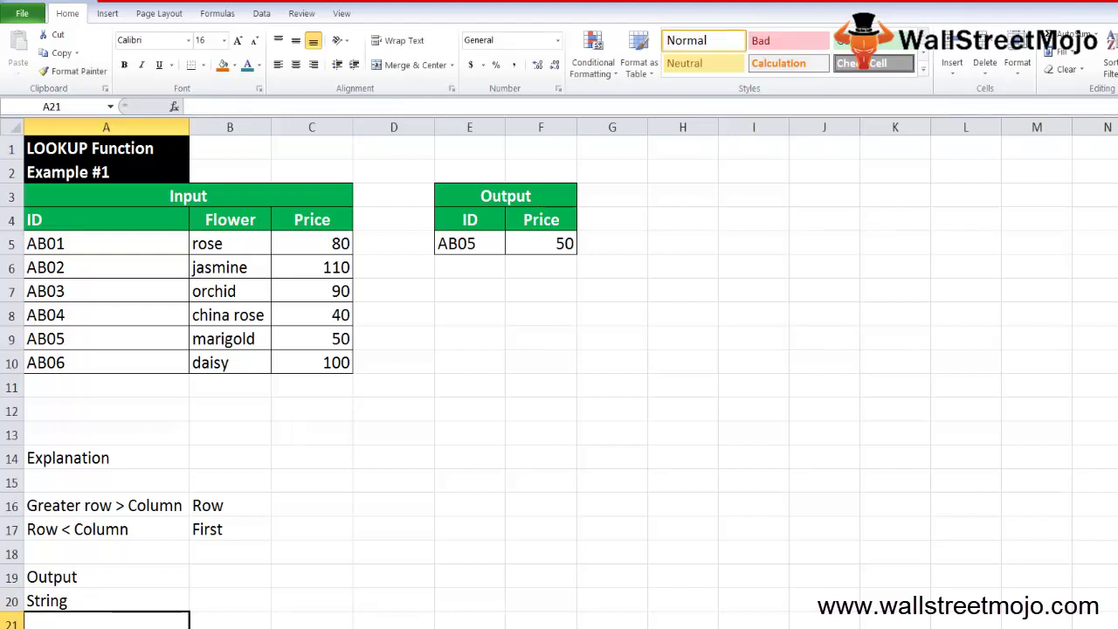
pyautogui.write('Result')
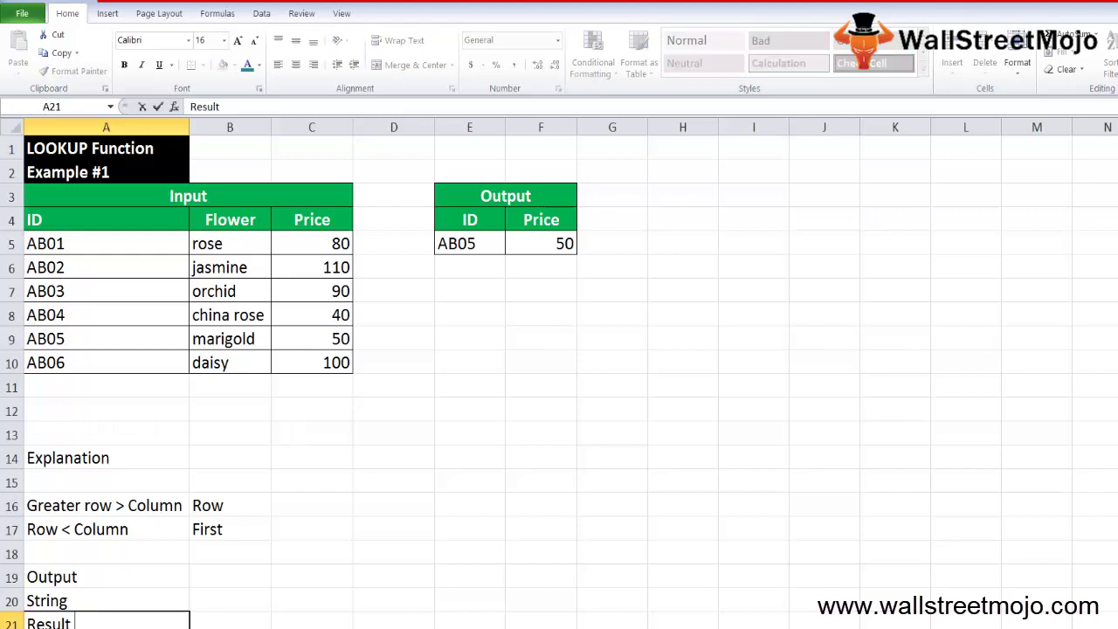
pyautogui.press('Return')
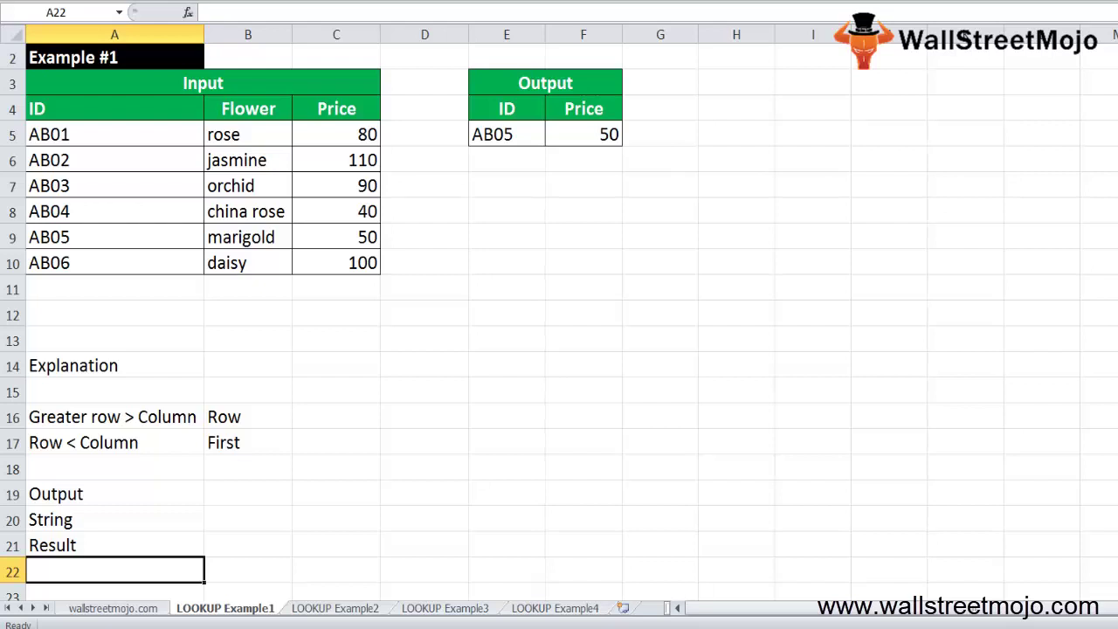
pyautogui.press('Up')
pyautogui.press('Up')
pyautogui.press('Up')
pyautogui.press('Up')
pyautogui.press('Up')
pyautogui.press('Up')
pyautogui.press('Up')
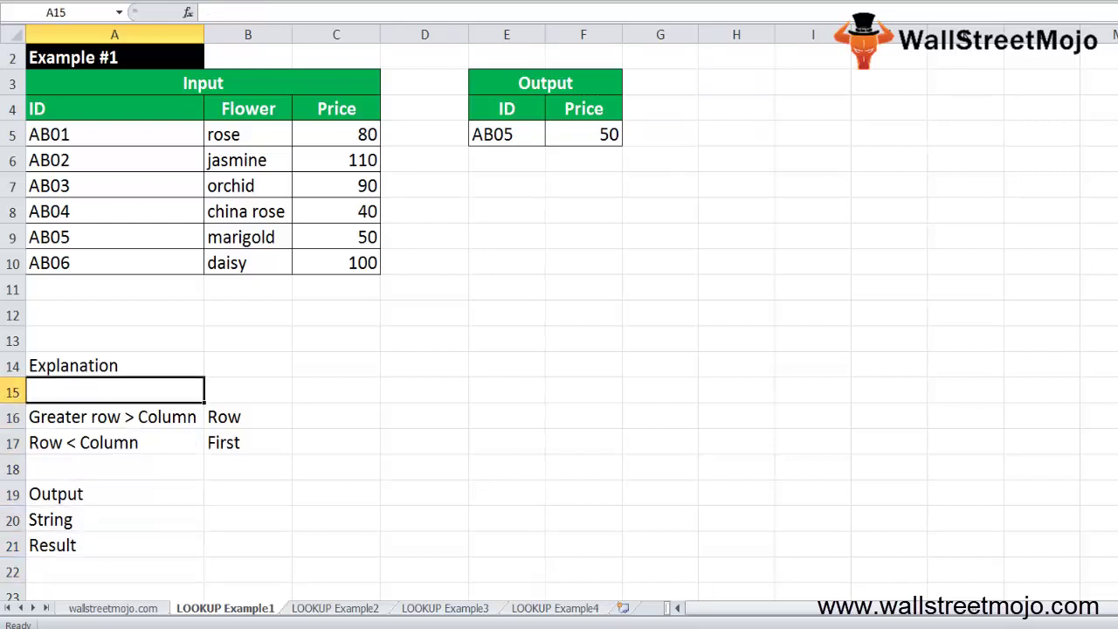
pyautogui.press('Up')
pyautogui.press('Up')
pyautogui.press('Up')
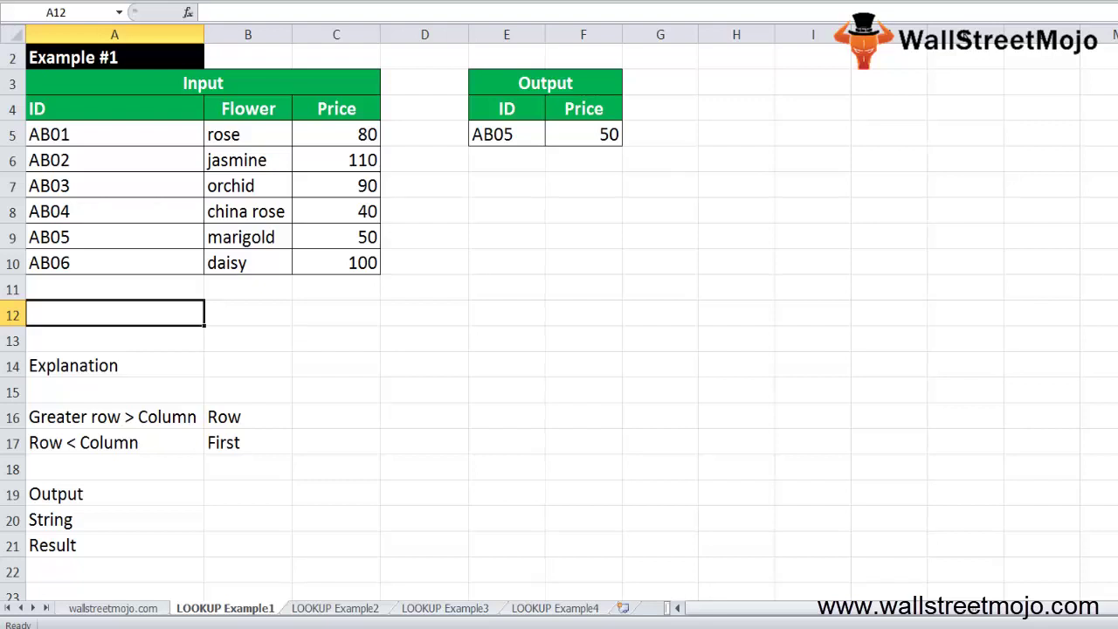
pyautogui.press('Up')
pyautogui.press('Up')
pyautogui.press('Up')
pyautogui.press('Up')
pyautogui.press('Up')
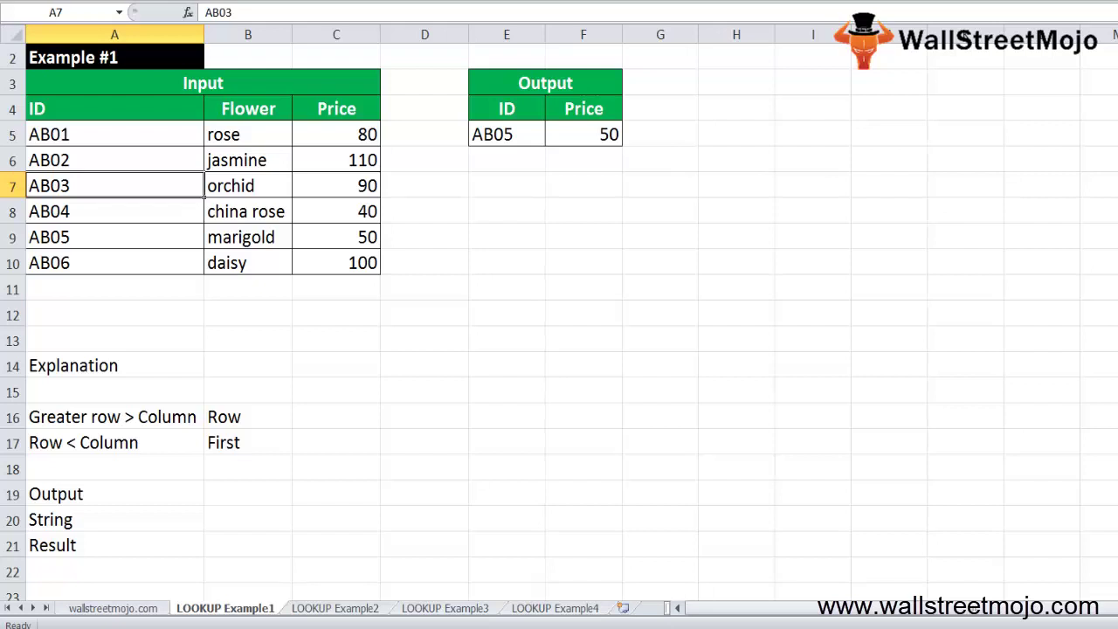
pyautogui.press('Up')
pyautogui.press('Up')
pyautogui.press('Up')
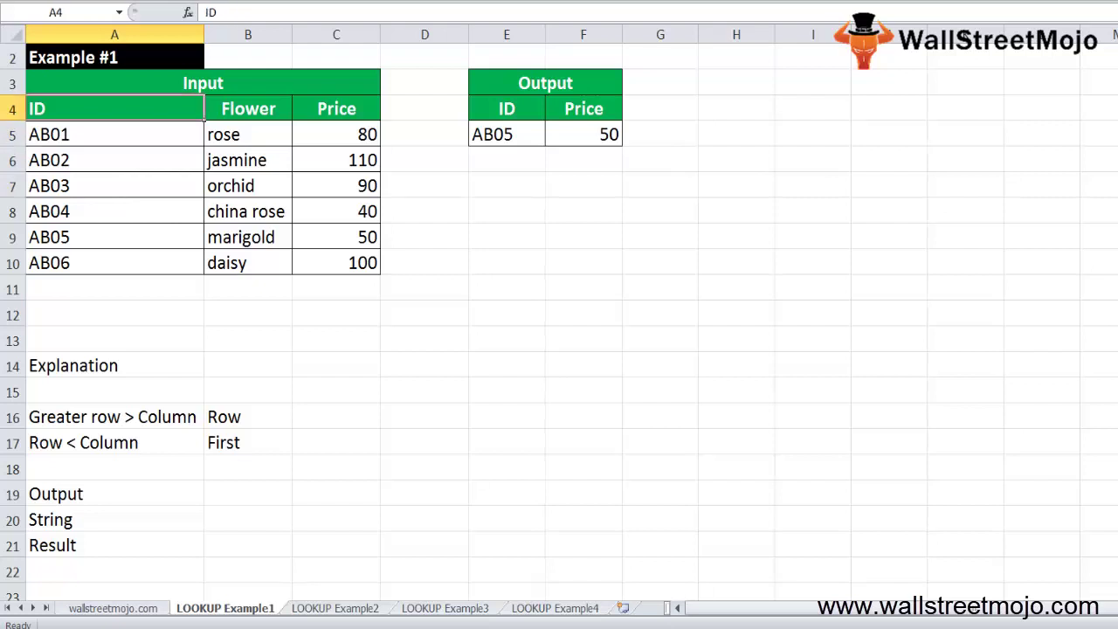
# Step: Examine the ID, Flower and Price data in the input table by highlighting its ranges
pyautogui.press('Down')
pyautogui.press('Right')
pyautogui.hotkey('shift', 'Down')
pyautogui.hotkey('shift', 'Right')
pyautogui.hotkey('shift', 'Down')
pyautogui.hotkey('shift', 'Down')
pyautogui.hotkey('shift', 'Down')
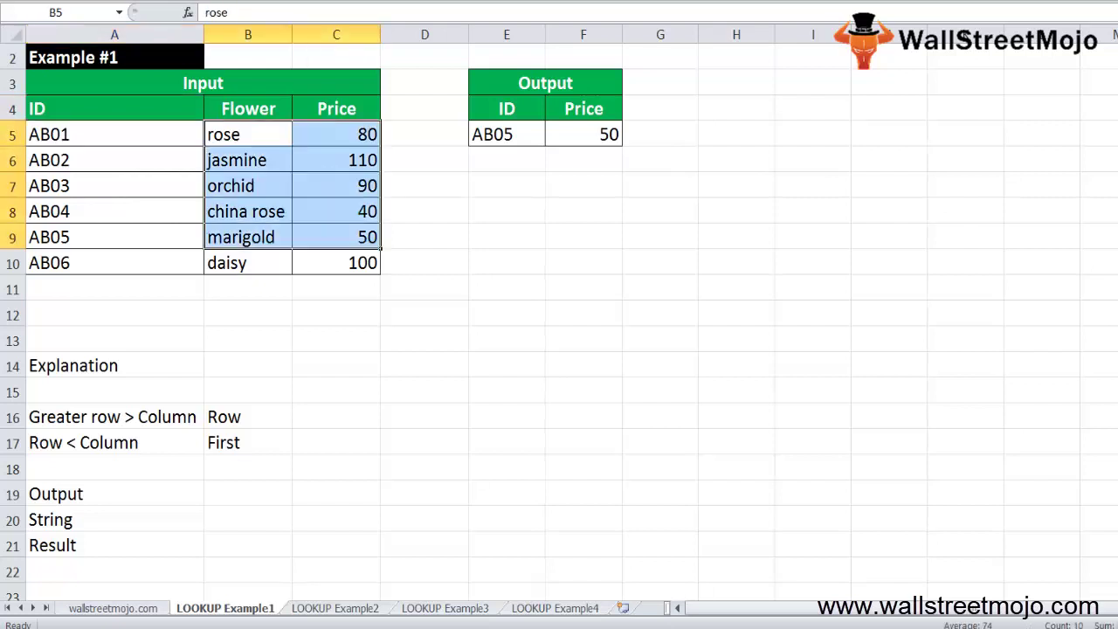
pyautogui.press('Left')
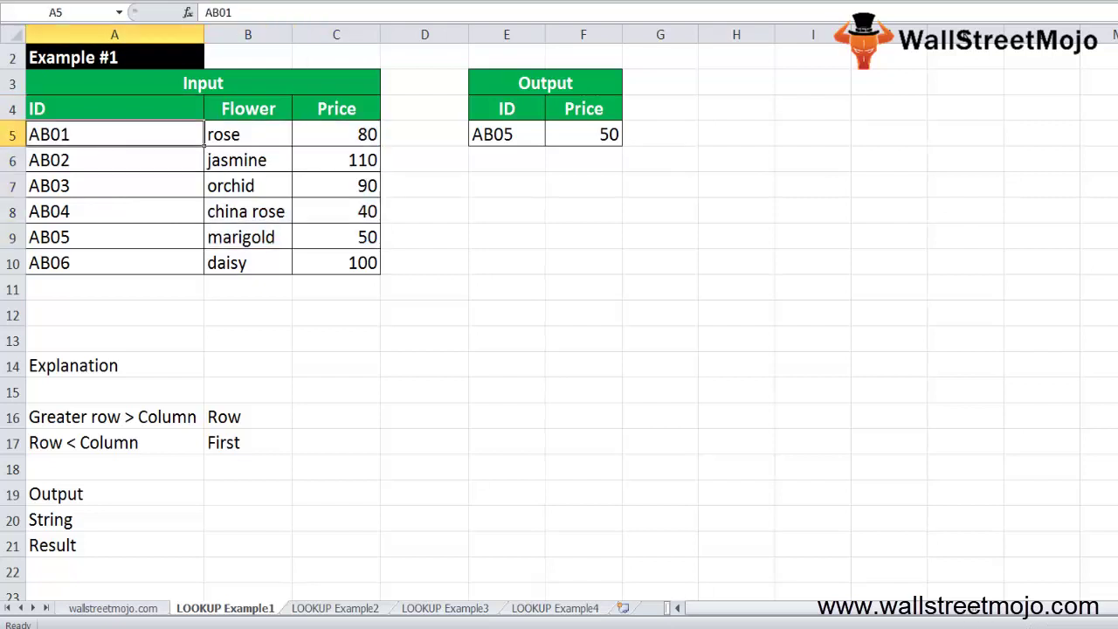
pyautogui.hotkey('shift', 'Down')
pyautogui.hotkey('shift', 'Down')
pyautogui.hotkey('shift', 'Down')
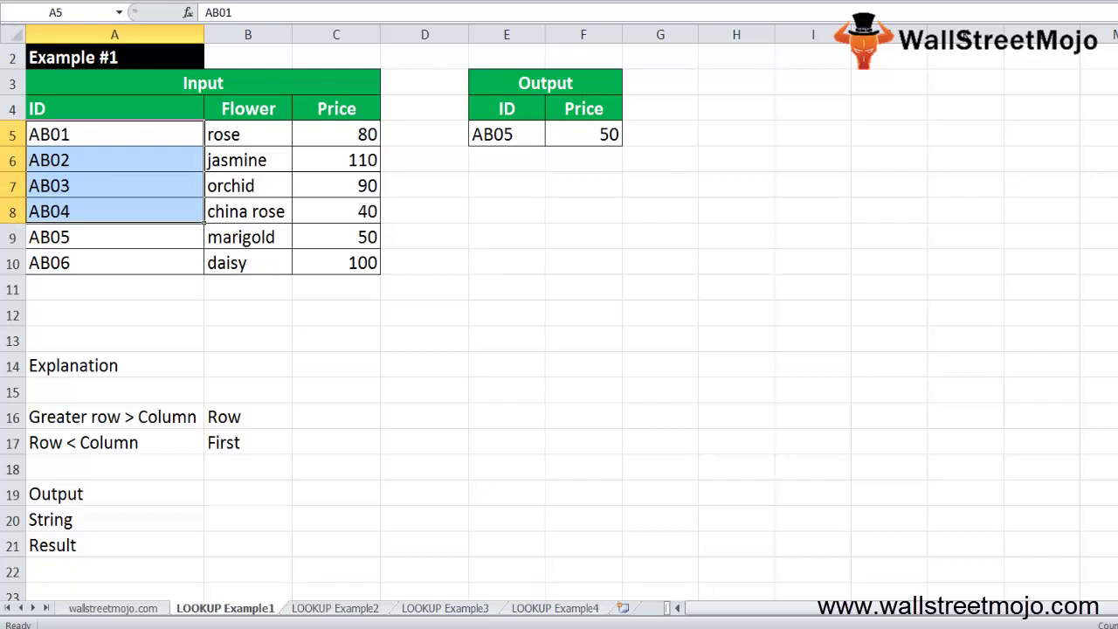
pyautogui.press('Right')
pyautogui.hotkey('shift', 'Down')
pyautogui.hotkey('shift', 'Down')
pyautogui.hotkey('shift', 'Down')
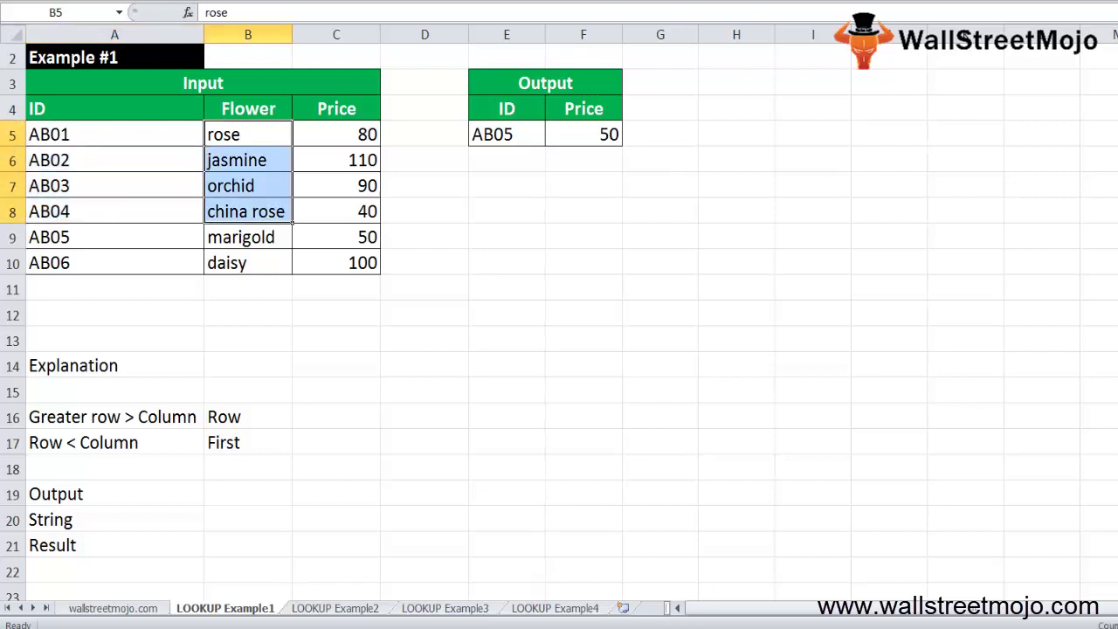
pyautogui.press('Down')
pyautogui.press('Down')
pyautogui.press('Down')
pyautogui.press('Down')
pyautogui.press('Down')
pyautogui.press('Down')
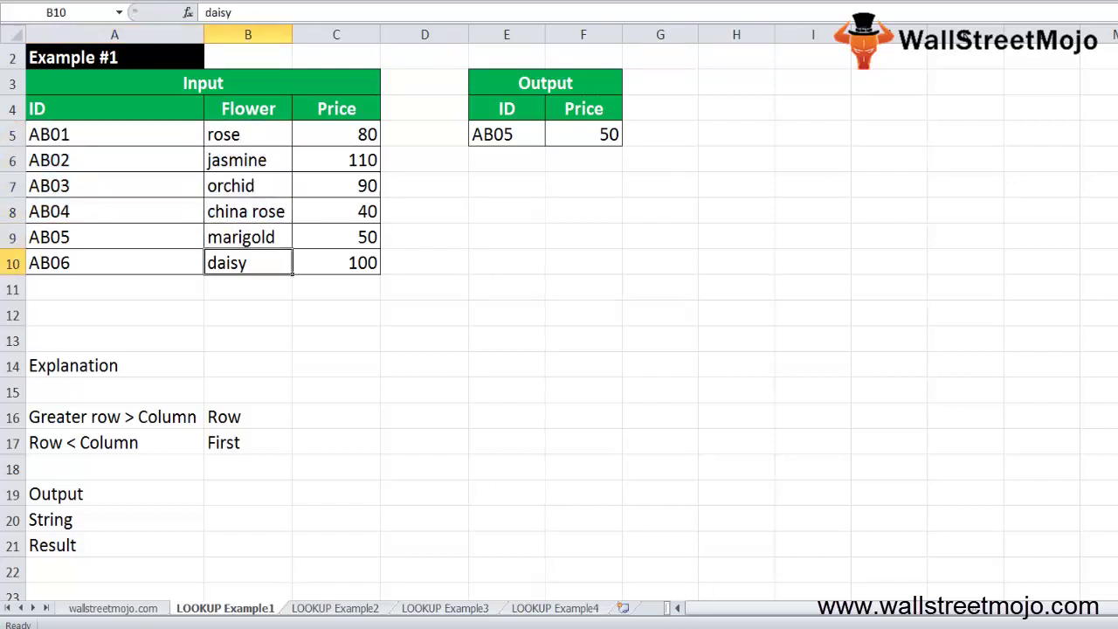
pyautogui.press('Left')
pyautogui.press('Up')
pyautogui.press('Up')
pyautogui.press('Up')
pyautogui.press('Up')
pyautogui.press('Up')
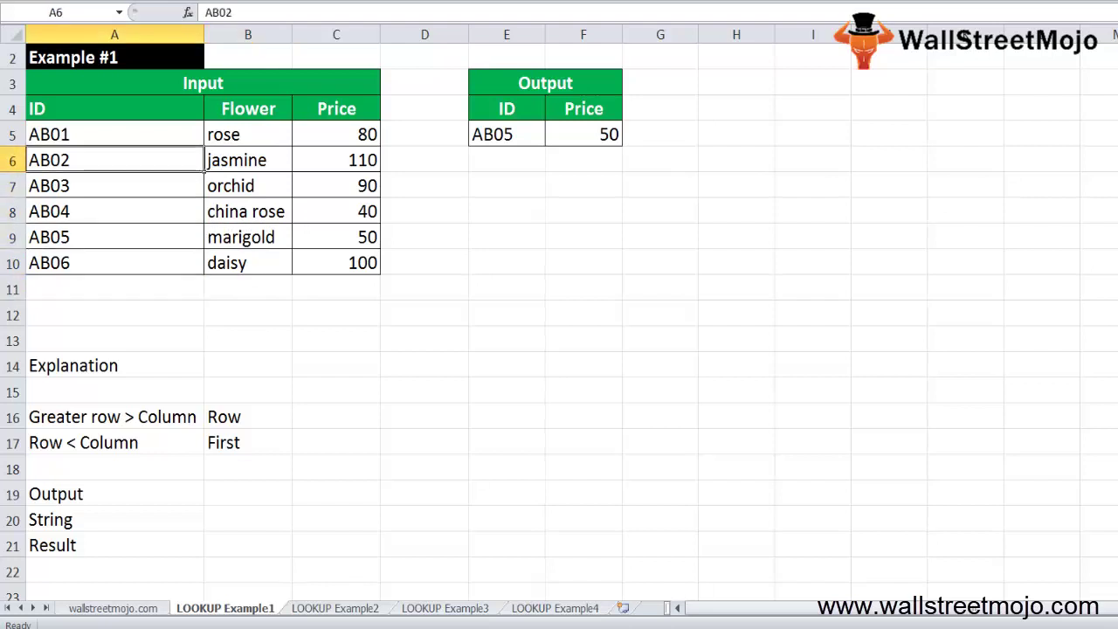
# Step: Review the input table's ID and Price columns and the lookup ID in the output table
pyautogui.moveTo(174, 133); pyautogui.dragTo(206, 275)
pyautogui.moveTo(367, 136); pyautogui.dragTo(371, 263)
pyautogui.click(367, 185)
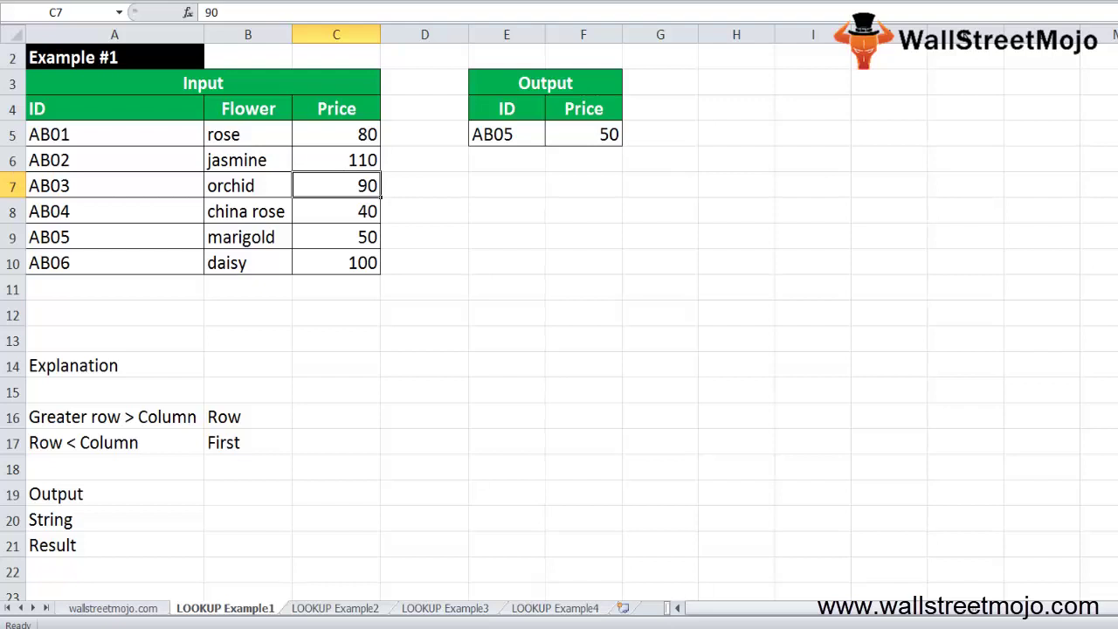
pyautogui.click(350, 212)
pyautogui.click(349, 237)
pyautogui.click(350, 186)
pyautogui.click(349, 161)
pyautogui.click(524, 84)
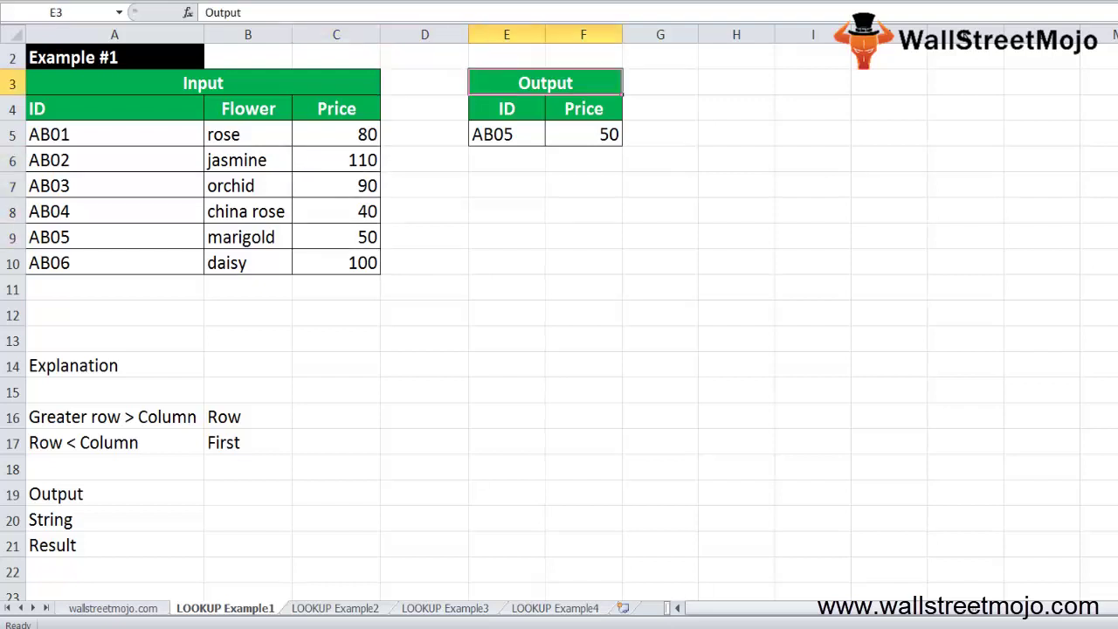
pyautogui.click(508, 109)
pyautogui.click(542, 140)
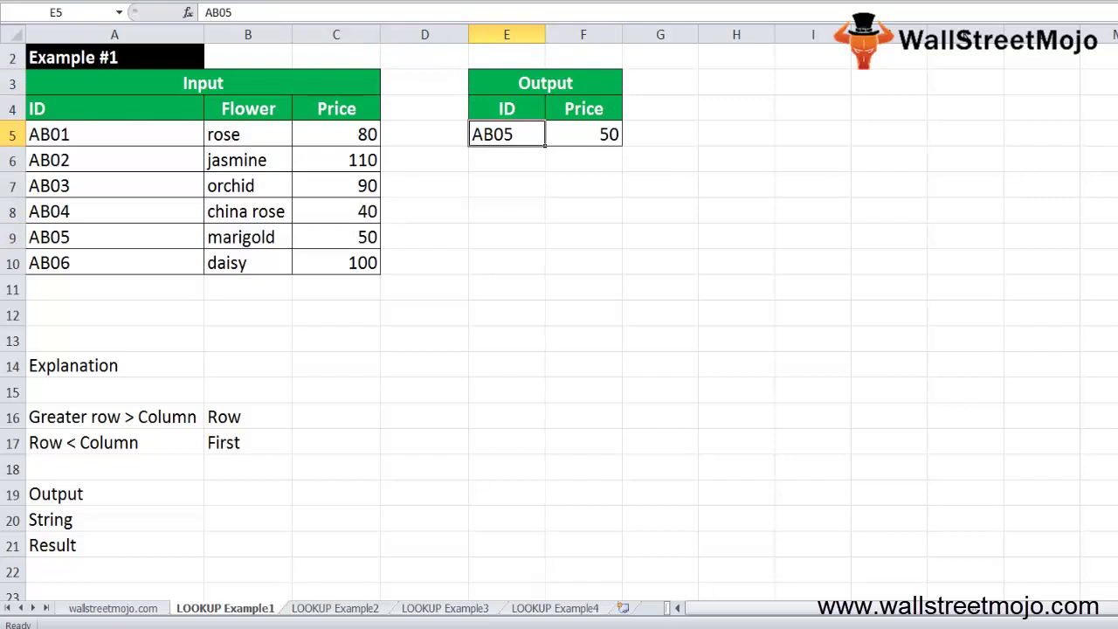
# Step: Begin a LOOKUP formula in cell E12 with E5 as the lookup value
pyautogui.press('Down')
pyautogui.press('Down')
pyautogui.press('Down')
pyautogui.press('Down')
pyautogui.press('Down')
pyautogui.press('Down')
pyautogui.press('Down')
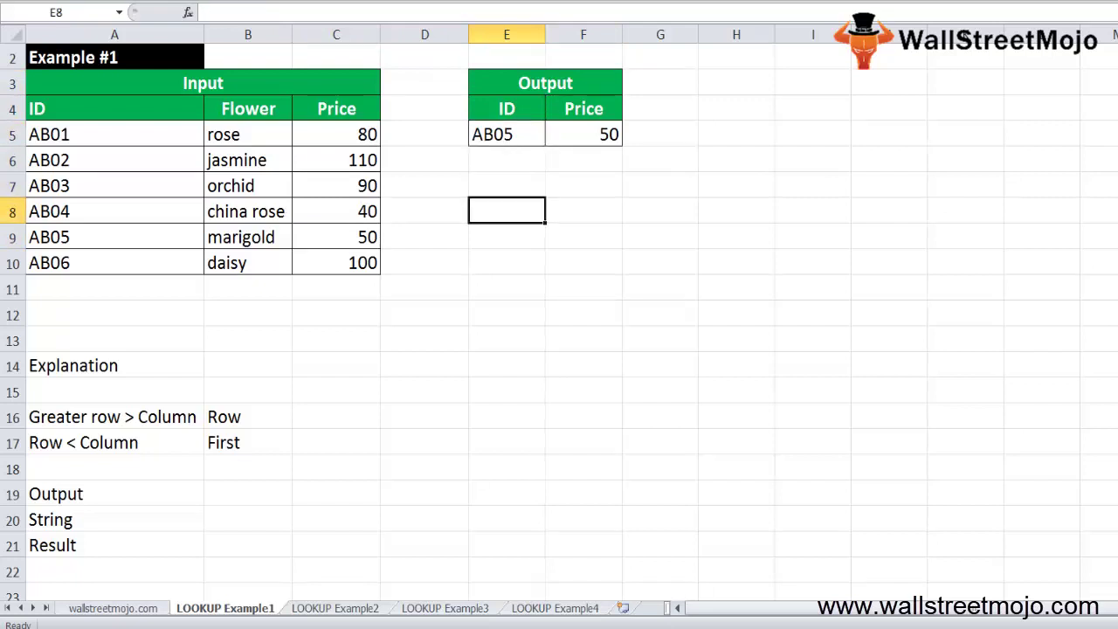
pyautogui.write('=')
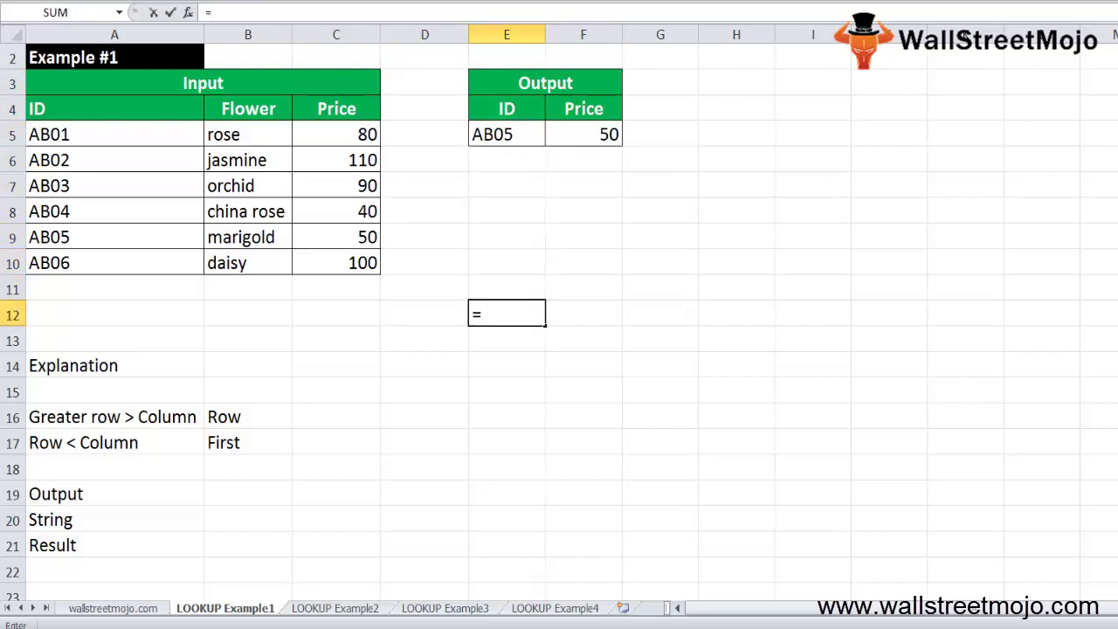
pyautogui.write('loo')
pyautogui.press('Tab')
pyautogui.press('Up')
pyautogui.press('Up')
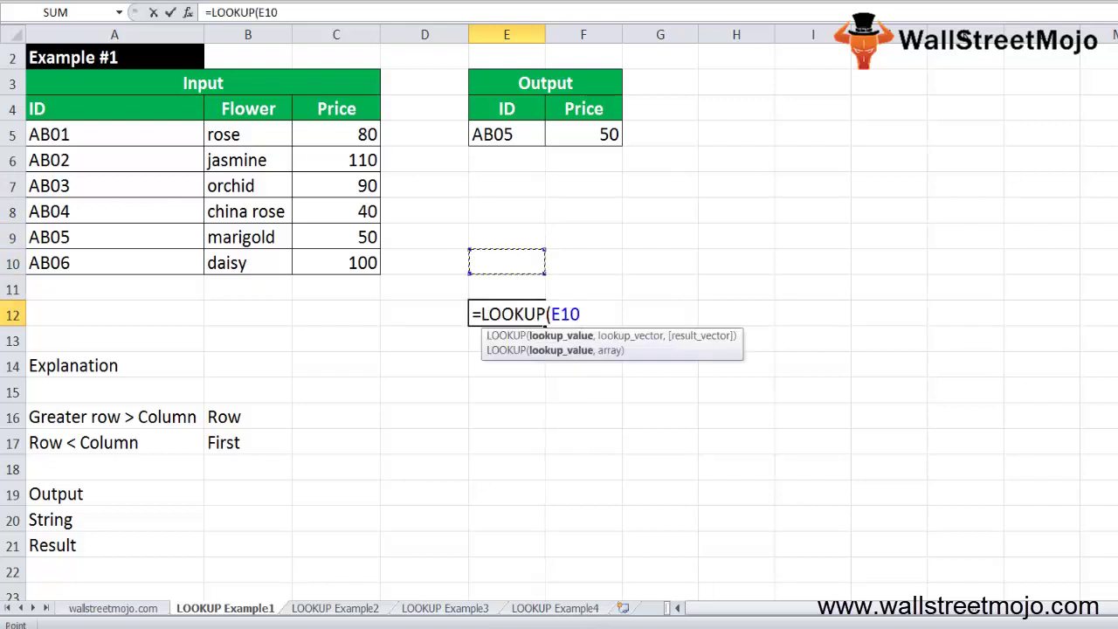
pyautogui.press('Up')
pyautogui.press('Up')
pyautogui.press('Up')
pyautogui.press('Up')
pyautogui.press('Up')
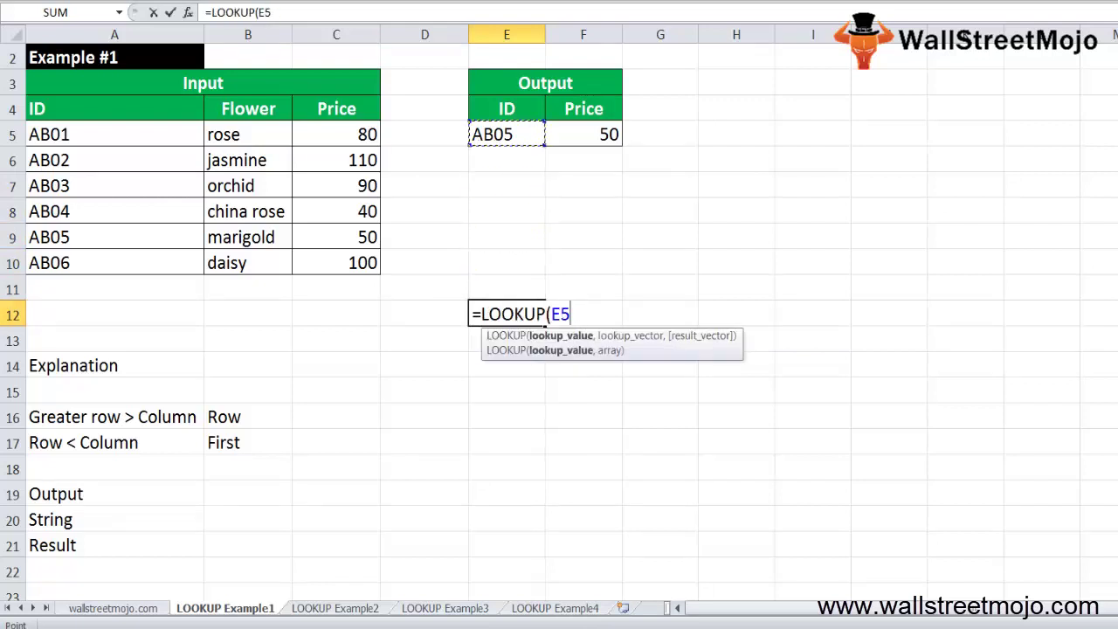
pyautogui.write(',')
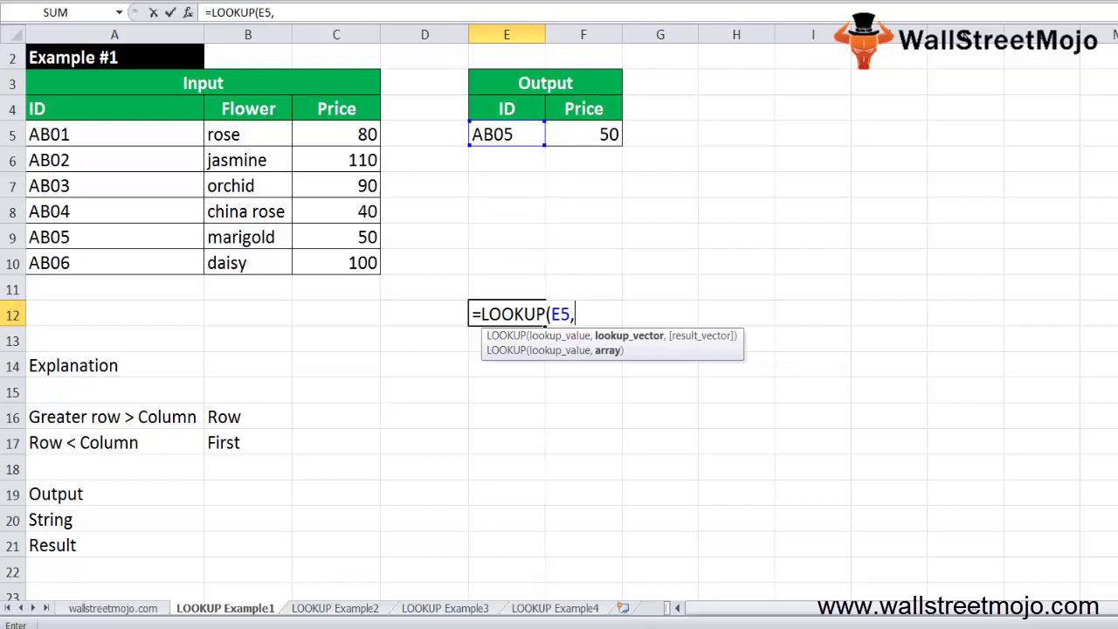
# Step: Set the formula's lookup vector to the ID range A5:A10
pyautogui.press('Up')
pyautogui.press('Up')
pyautogui.press('Up')
pyautogui.press('Up')
pyautogui.press('Up')
pyautogui.press('Up')
pyautogui.press('Up')
pyautogui.press('Left')
pyautogui.press('Left')
pyautogui.press('Left')
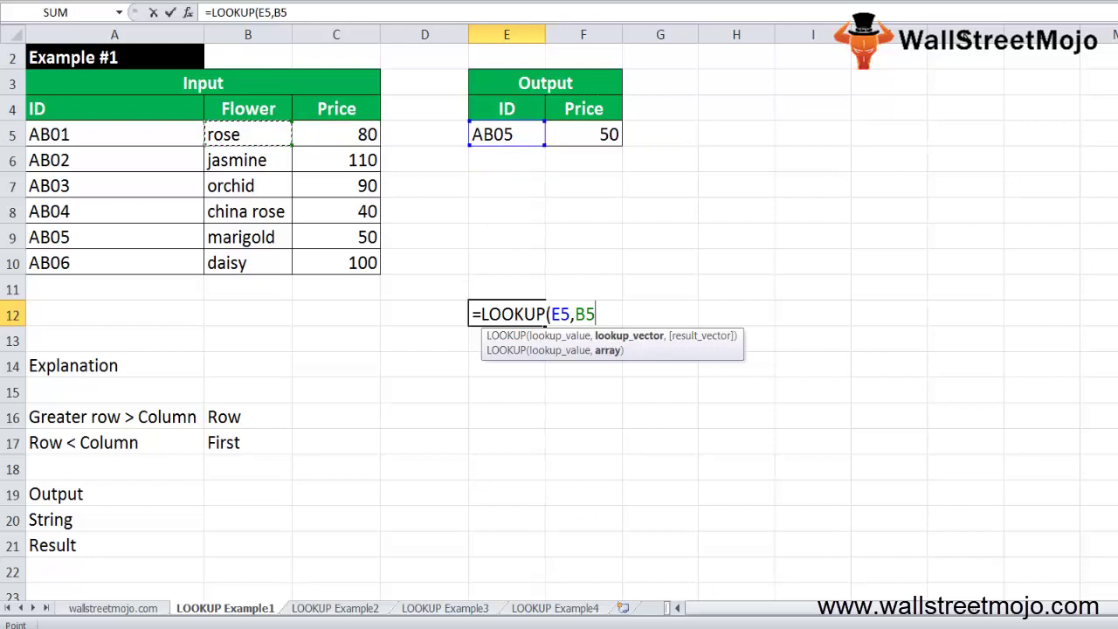
pyautogui.press('Down')
pyautogui.press('Left')
pyautogui.press('Up')
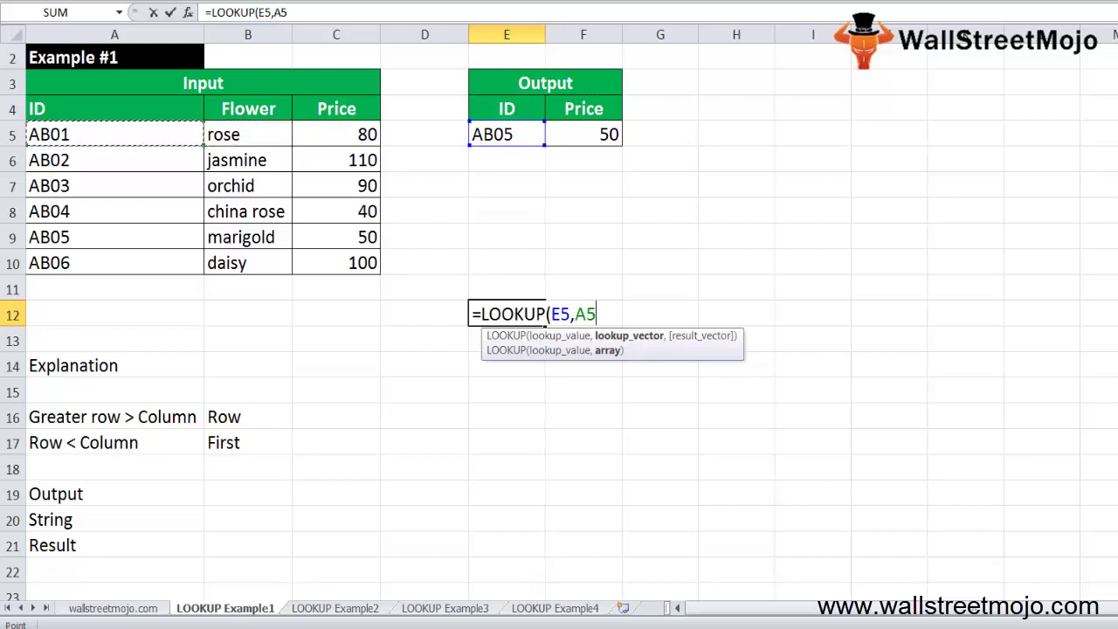
pyautogui.hotkey('shift', 'Down')
pyautogui.hotkey('shift', 'Down')
pyautogui.hotkey('shift', 'Down')
pyautogui.hotkey('shift', 'Down')
pyautogui.hotkey('shift', 'Down')
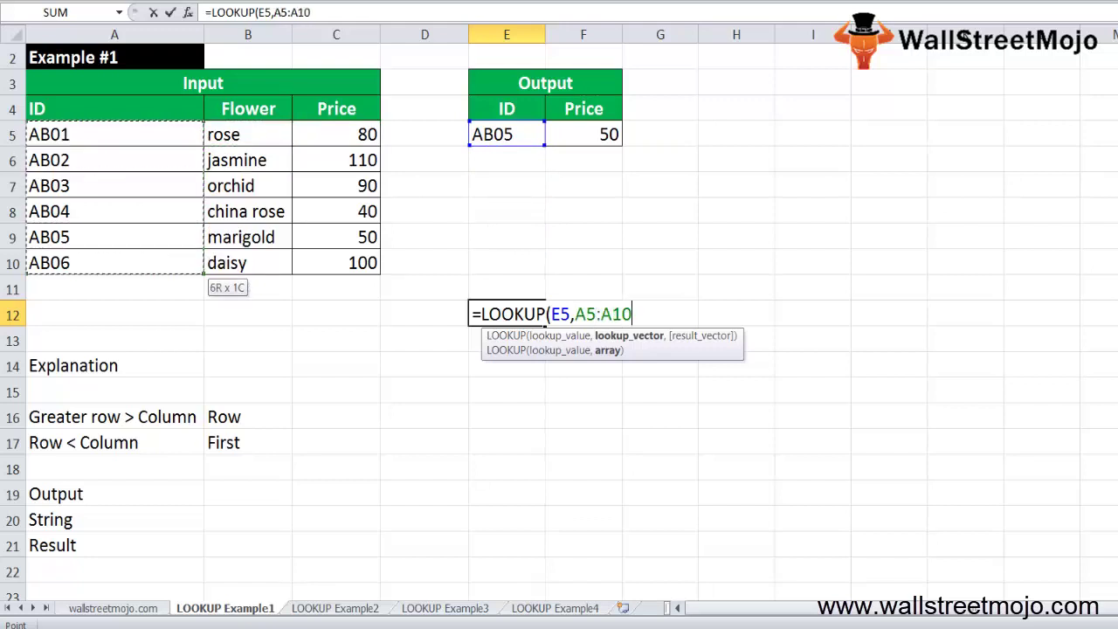
pyautogui.write(',')
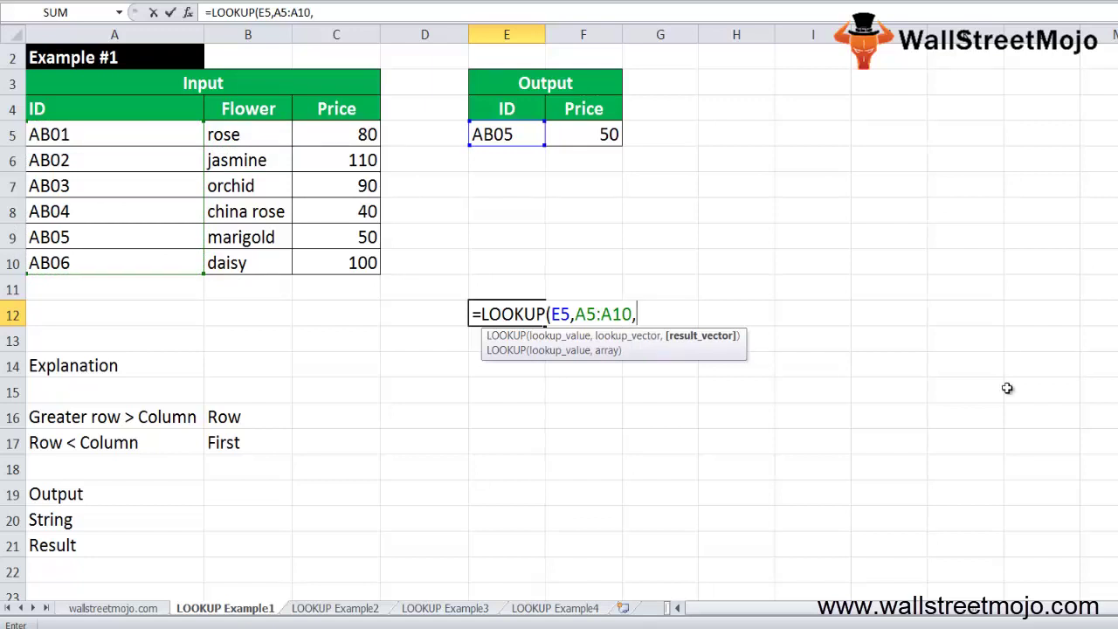
# Step: Set the result vector to the price range C5:C10 and complete the LOOKUP formula in E12
pyautogui.click(325, 138)
pyautogui.hotkey('shift', 'Down')
pyautogui.hotkey('shift', 'Down')
pyautogui.hotkey('shift', 'Down')
pyautogui.hotkey('shift', 'Down')
pyautogui.hotkey('shift', 'Down')
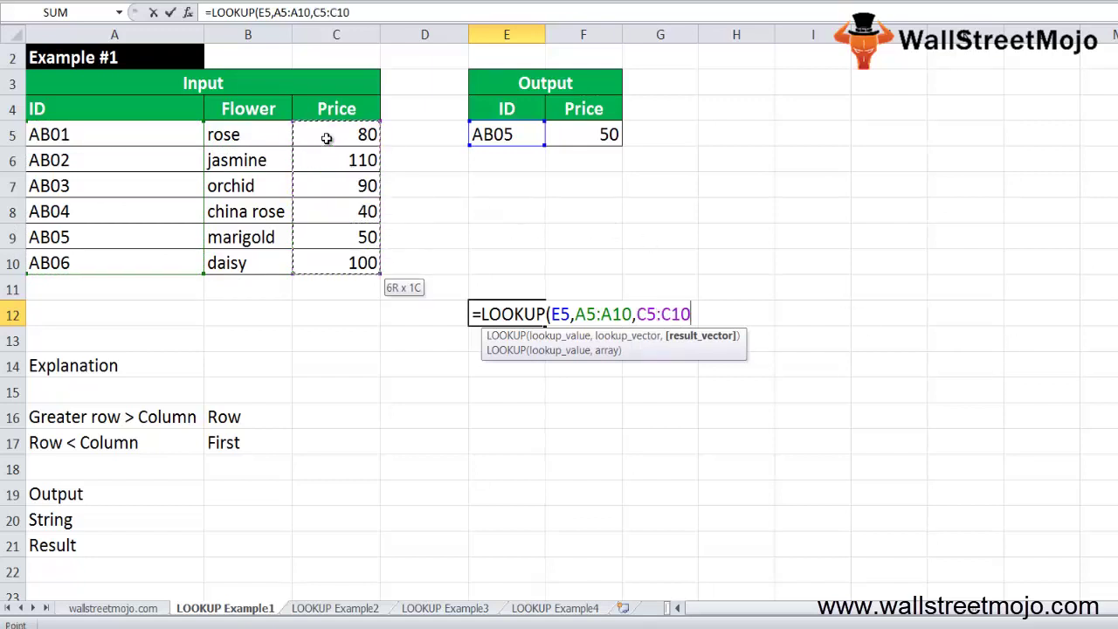
pyautogui.write(')')
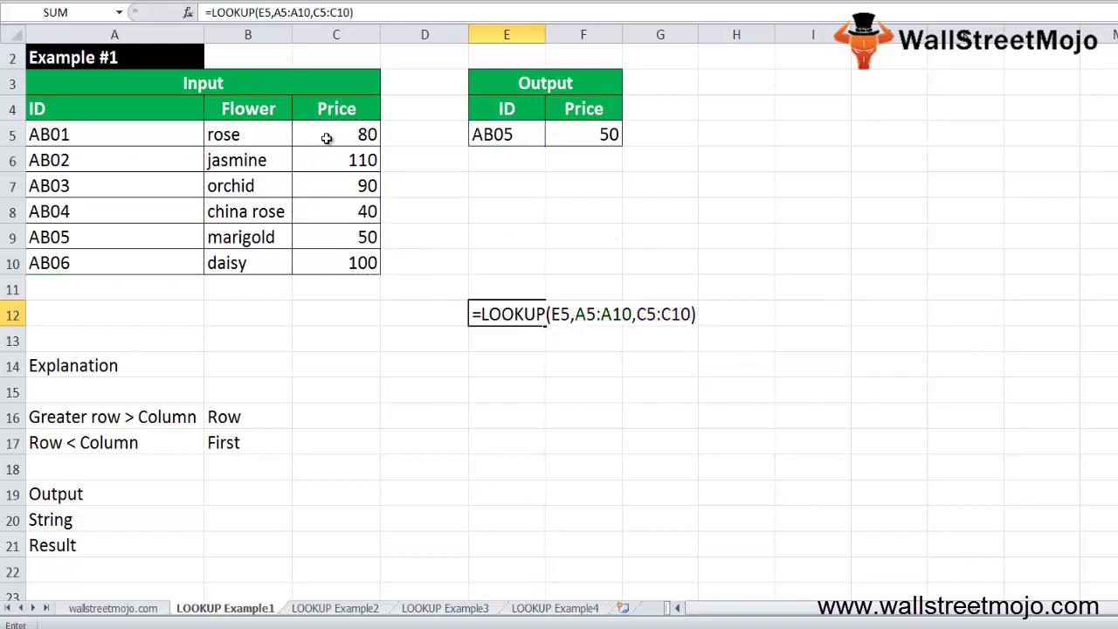
pyautogui.hotkey('ctrl', 'Return')
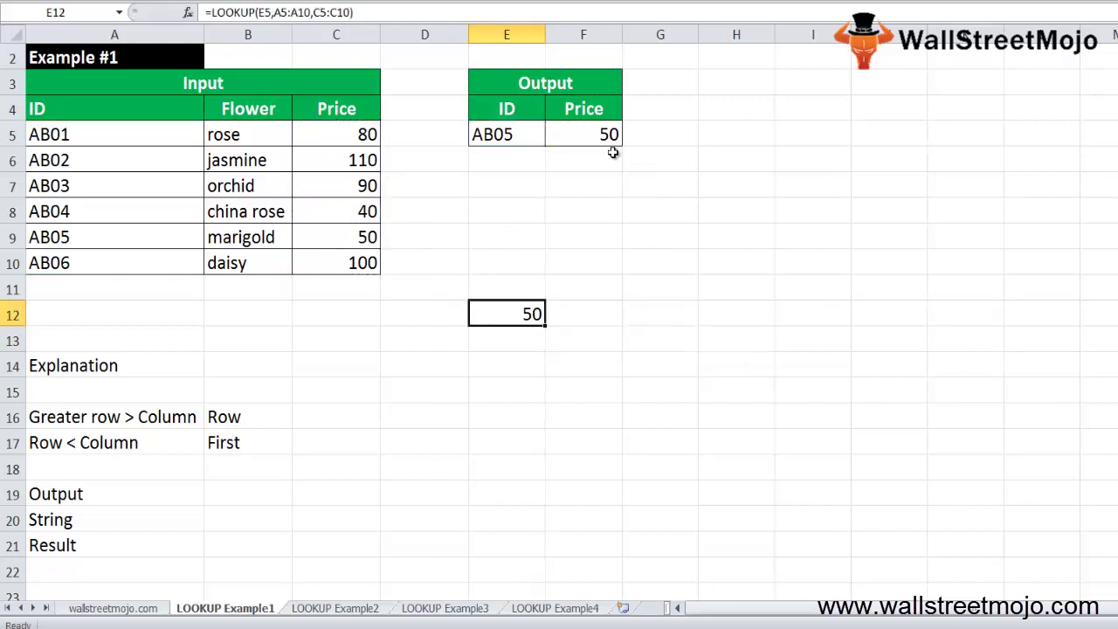
# Step: Compare the output price in F5 with marigold's price in C9 and the lookup ID in E5
pyautogui.click(589, 136)
pyautogui.press('Down')
pyautogui.press('Down')
pyautogui.press('Down')
pyautogui.press('Down')
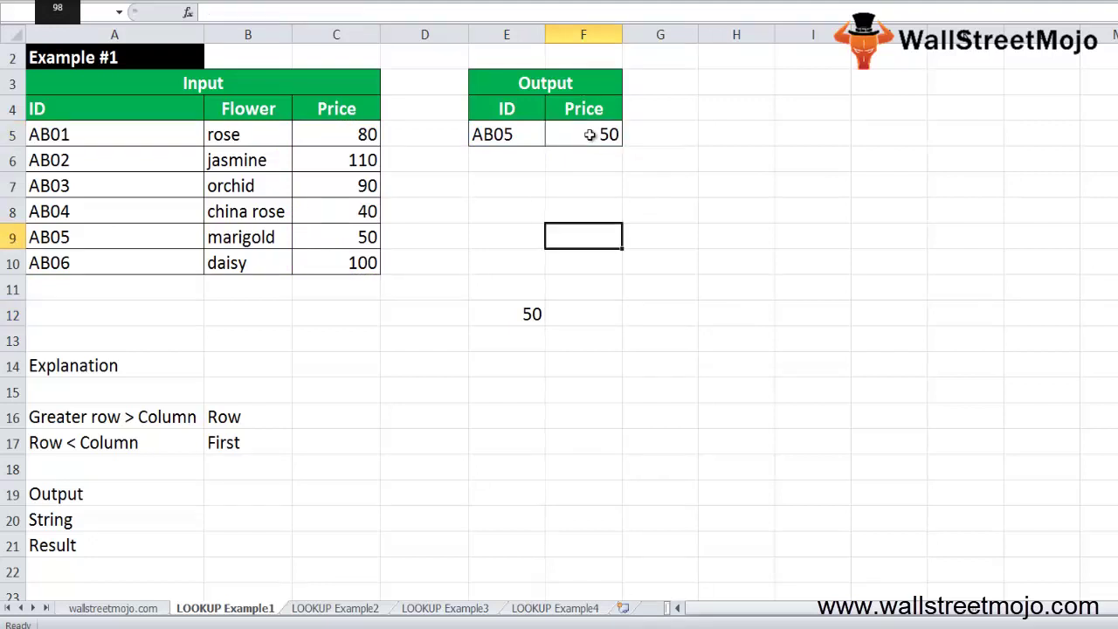
pyautogui.press('Down')
pyautogui.press('Left')
pyautogui.press('Left')
pyautogui.press('Up')
pyautogui.press('Left')
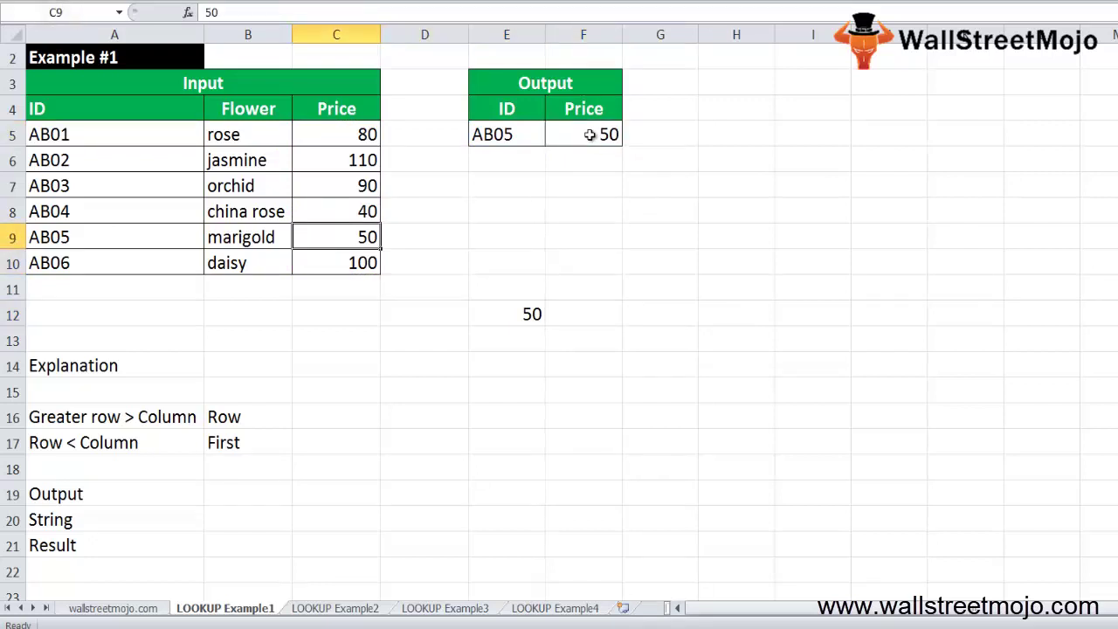
pyautogui.press('Right')
pyautogui.press('Right')
pyautogui.press('Up')
pyautogui.press('Up')
pyautogui.press('Up')
pyautogui.press('Up')
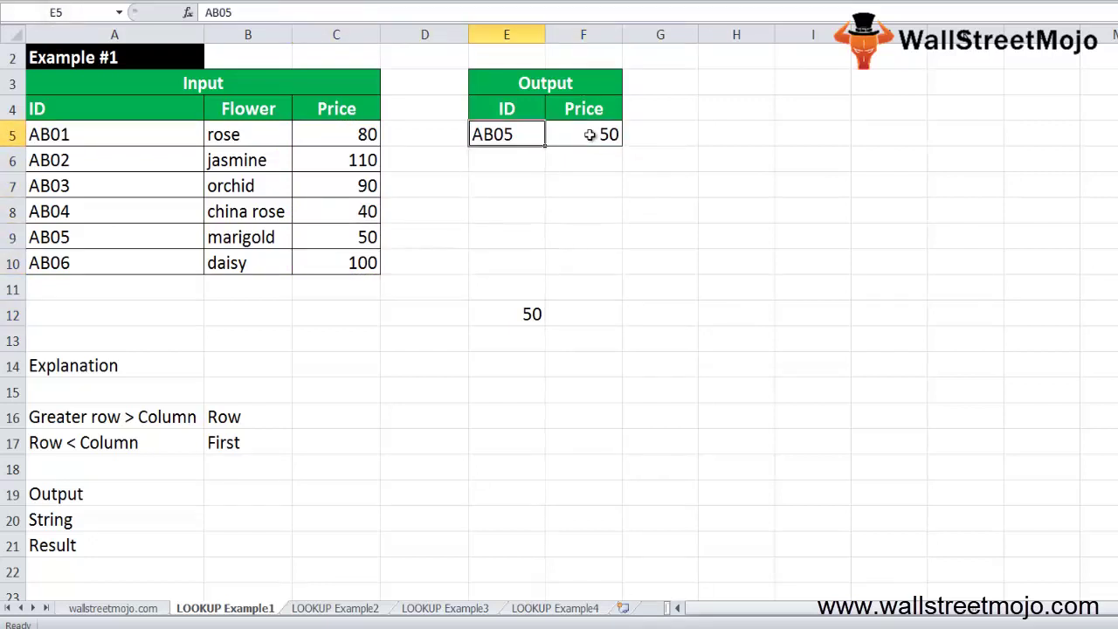
# Step: Inspect the existing LOOKUP formula in cell F5 and leave it as it is
pyautogui.press('Down')
pyautogui.press('Up')
pyautogui.press('Down')
pyautogui.press('Down')
pyautogui.press('Down')
pyautogui.press('Down')
pyautogui.press('Down')
pyautogui.press('Down')
pyautogui.press('Down')
pyautogui.press('Up')
pyautogui.press('Up')
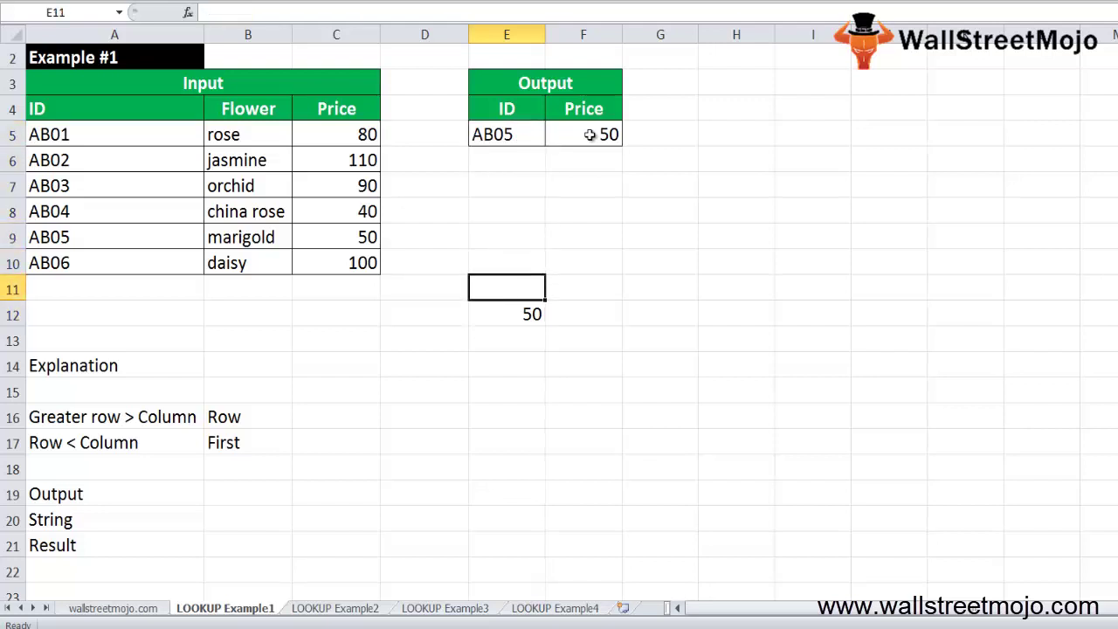
pyautogui.press('Up')
pyautogui.press('Up')
pyautogui.press('Up')
pyautogui.press('Up')
pyautogui.press('Up')
pyautogui.press('Right')
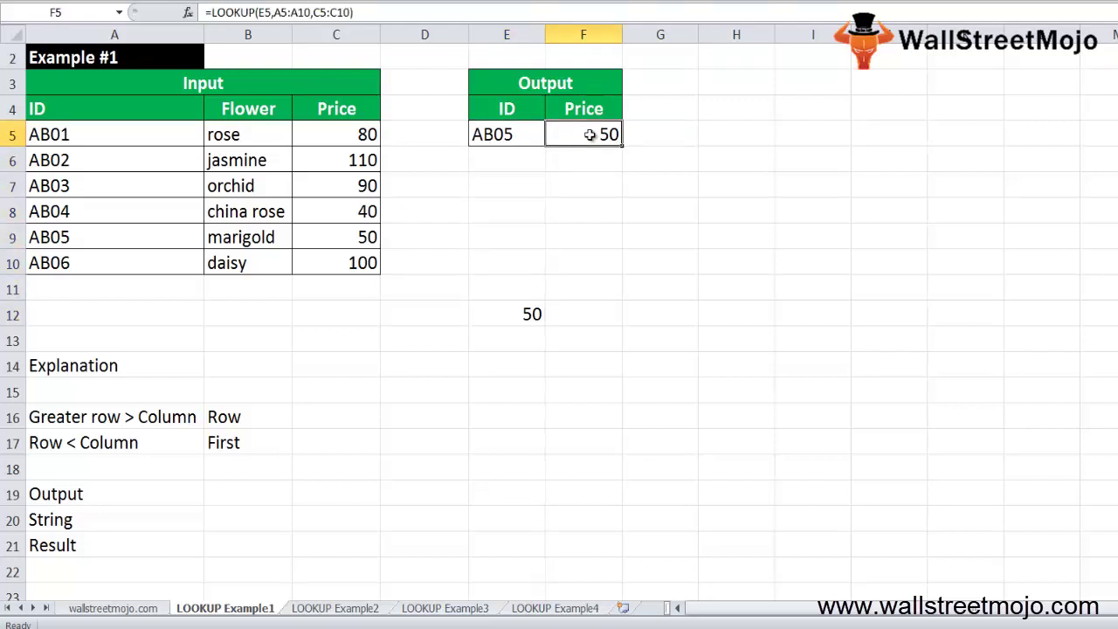
pyautogui.doubleClick(591, 134)
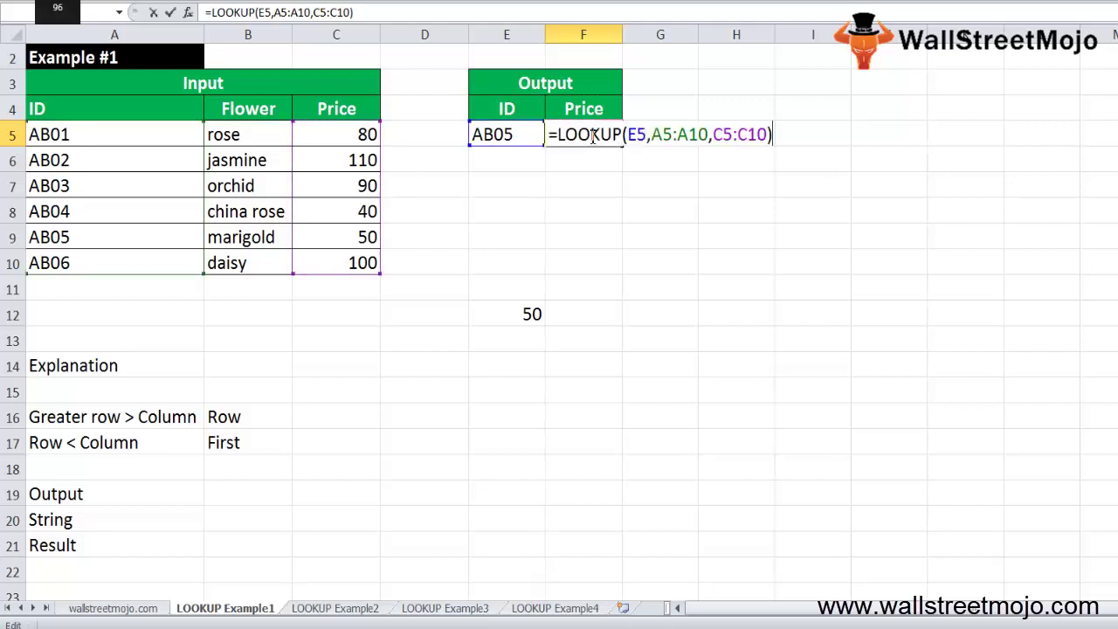
pyautogui.press('Return')
# Step: Clear the LOOKUP formula from cell E12
pyautogui.press('Down')
pyautogui.press('Down')
pyautogui.press('Down')
pyautogui.press('Down')
pyautogui.press('Down')
pyautogui.press('Down')
pyautogui.press('Down')
pyautogui.press('Down')
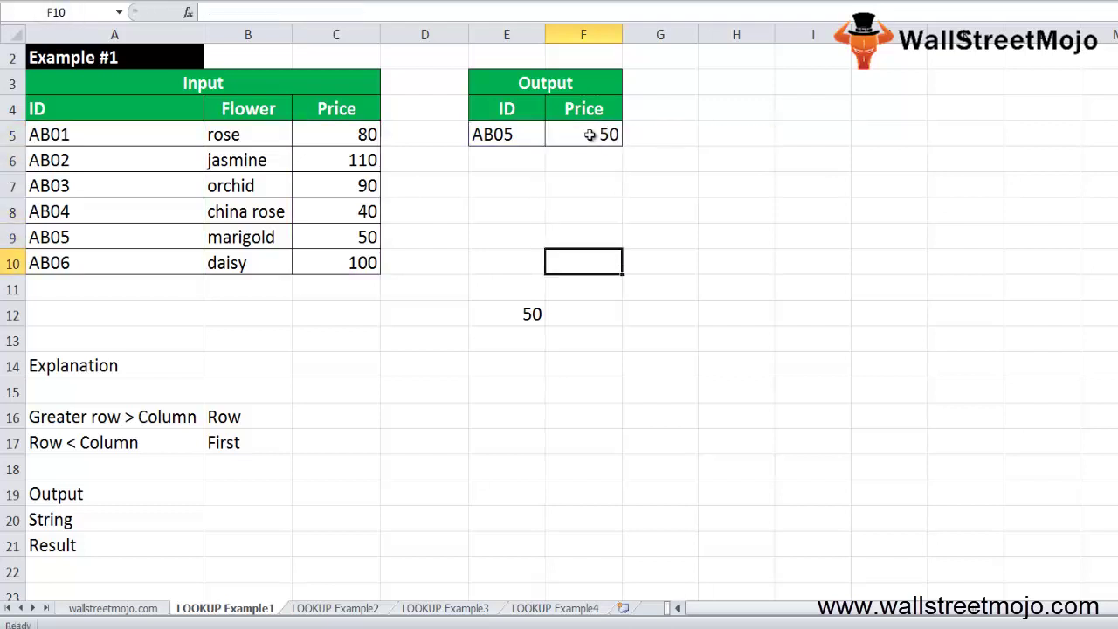
pyautogui.press('Left')
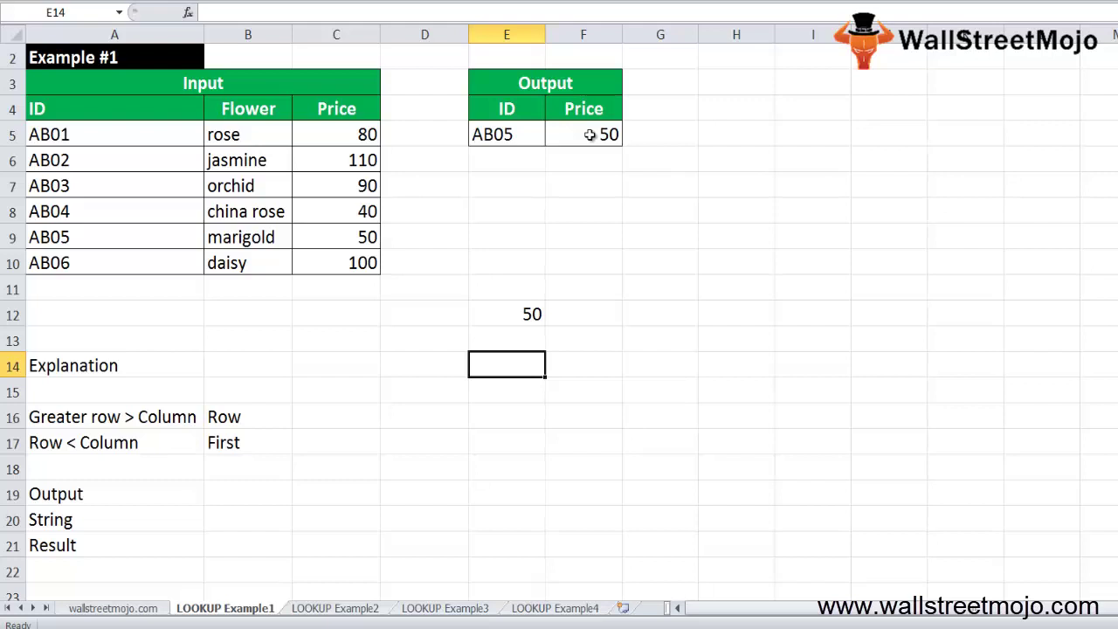
pyautogui.press('Up')
pyautogui.press('Up')
pyautogui.press('Up')
pyautogui.press('Down')
pyautogui.press('Down')
pyautogui.press('Down')
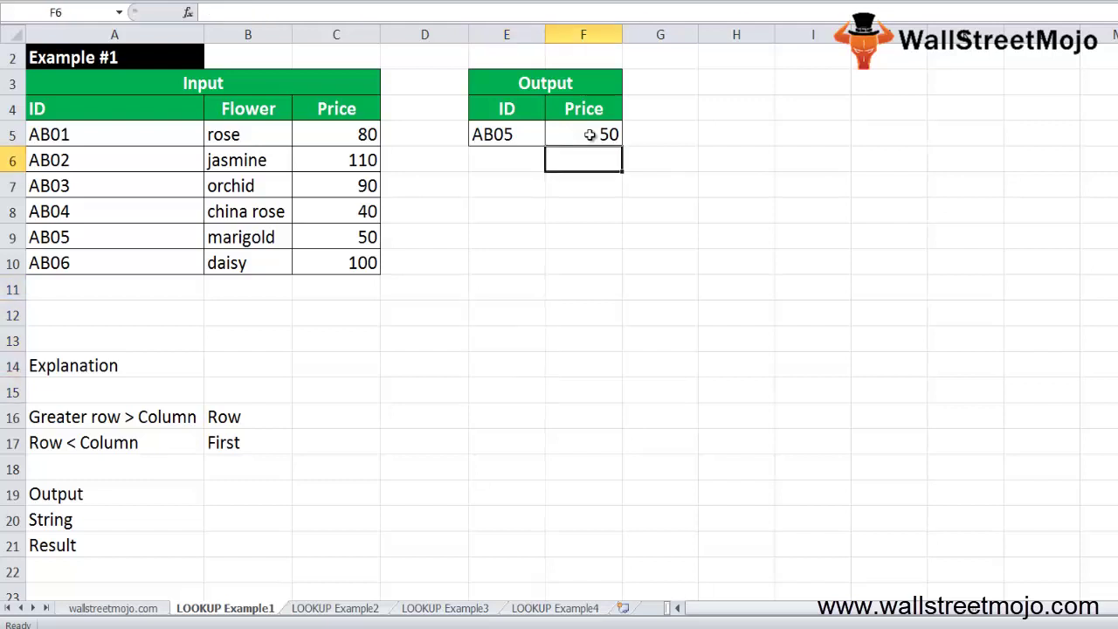
# Step: Enter a LOOKUP formula in F6 with "Orchid" as lookup value, B5:B10 as lookup vector and C5:C10 as result vector
pyautogui.write('=look')
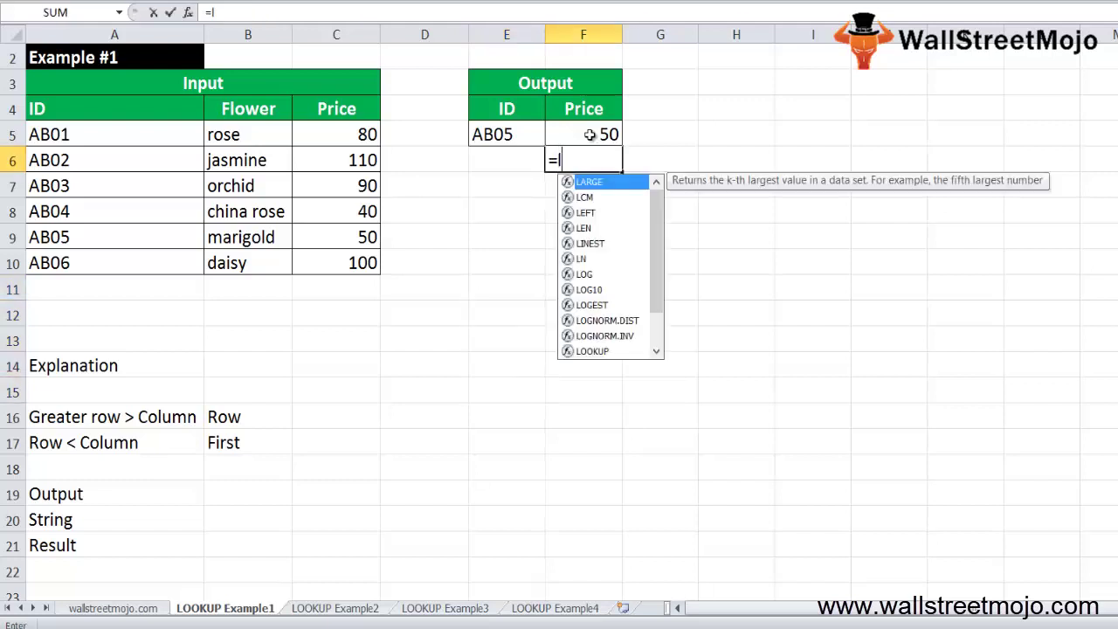
pyautogui.press('Tab')
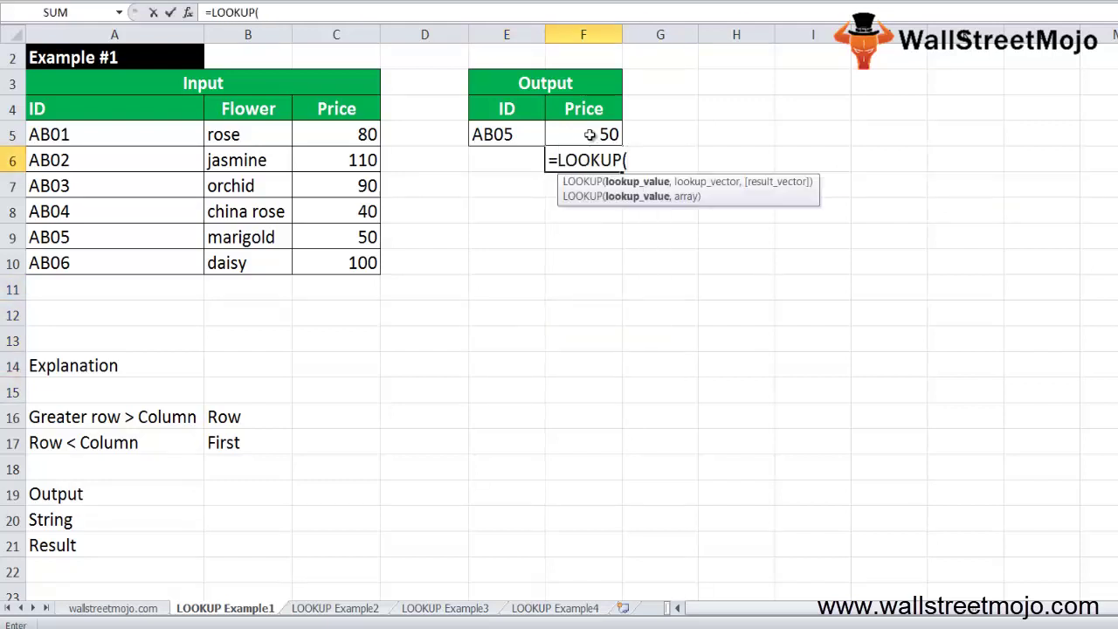
pyautogui.write('"Orchid')
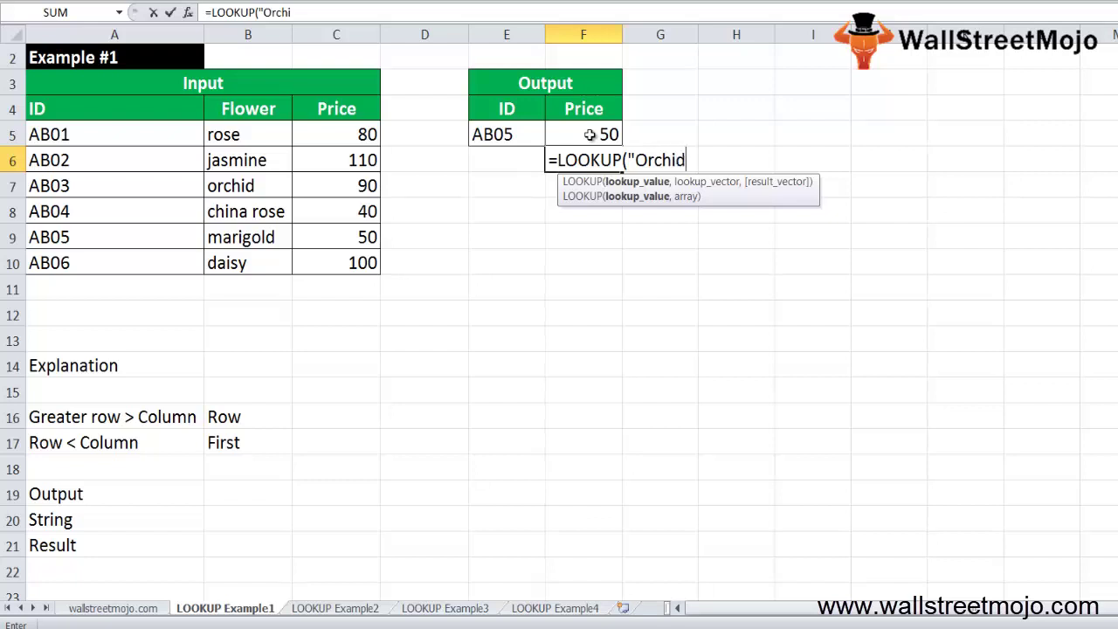
pyautogui.write('",')
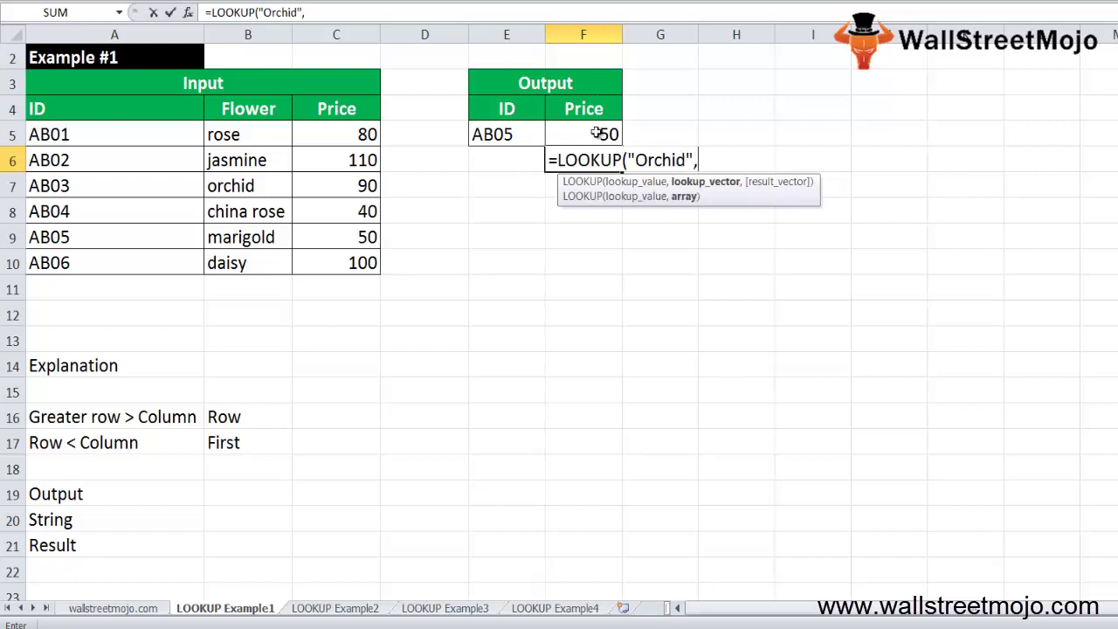
pyautogui.moveTo(254, 135); pyautogui.dragTo(247, 262)
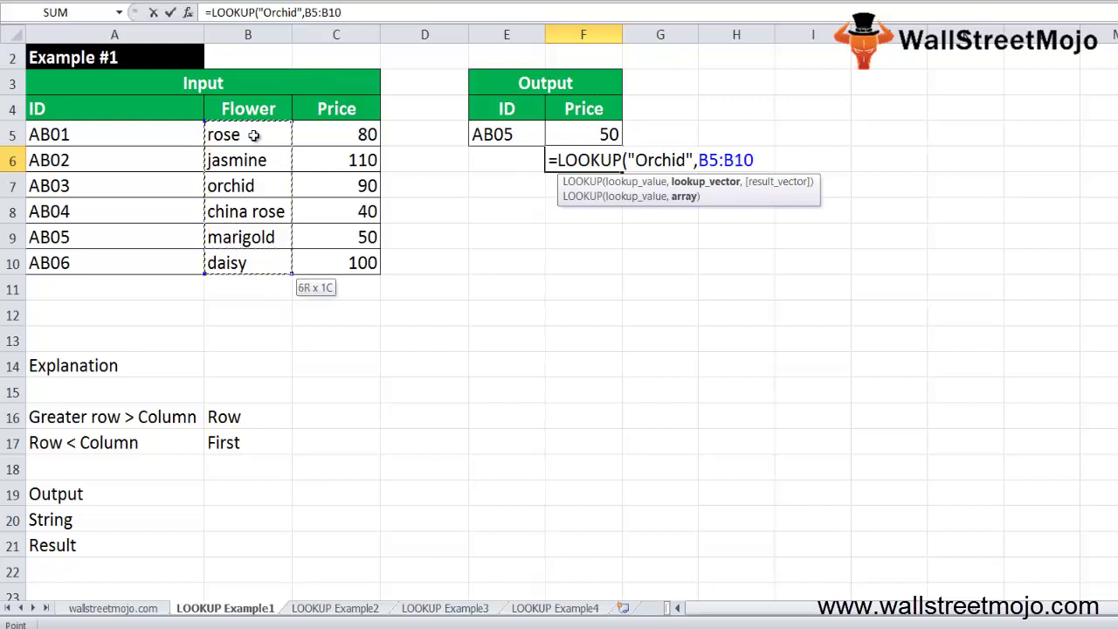
pyautogui.write(',')
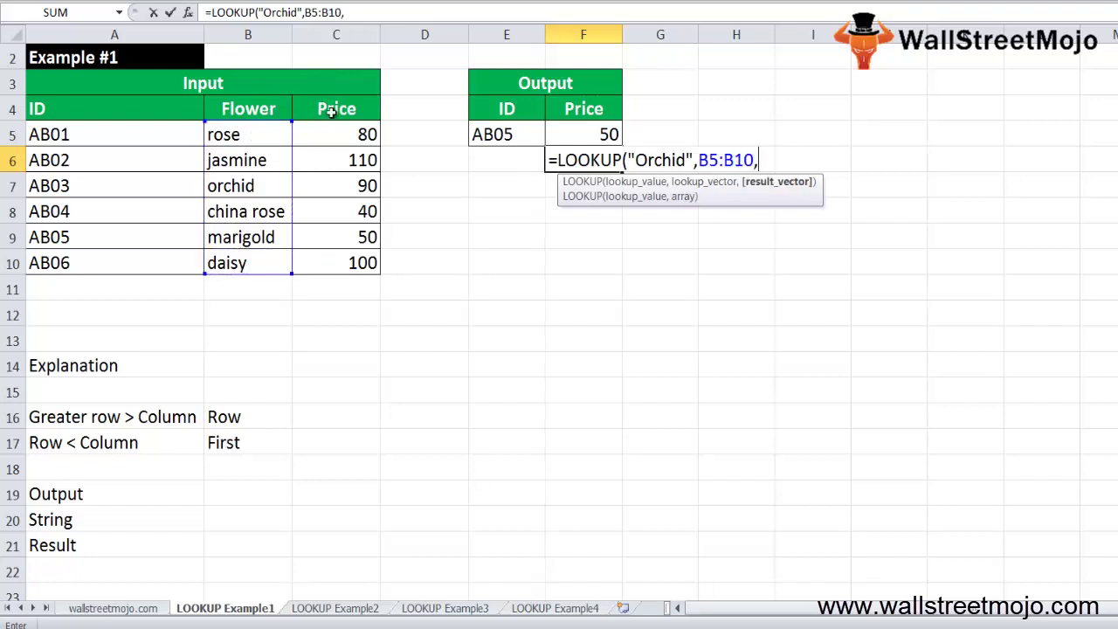
pyautogui.click(328, 129)
pyautogui.moveTo(328, 130); pyautogui.dragTo(336, 262)
pyautogui.write(')')
pyautogui.press('Return')
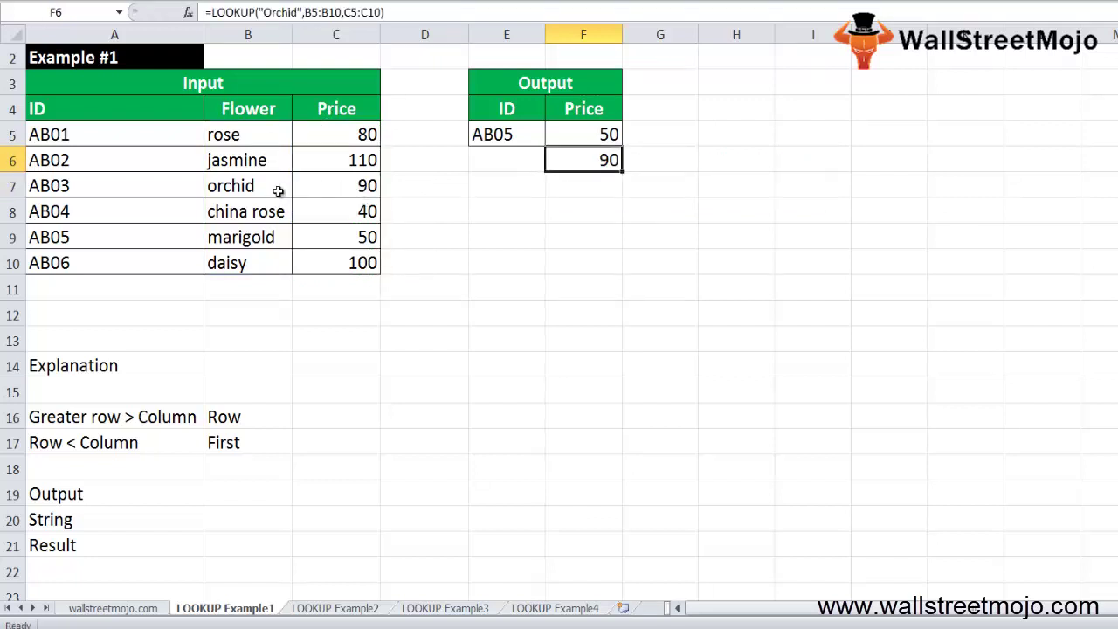
# Step: Label the new lookup result by entering Orchid in cell E6
pyautogui.click(340, 189)
pyautogui.click(509, 161)
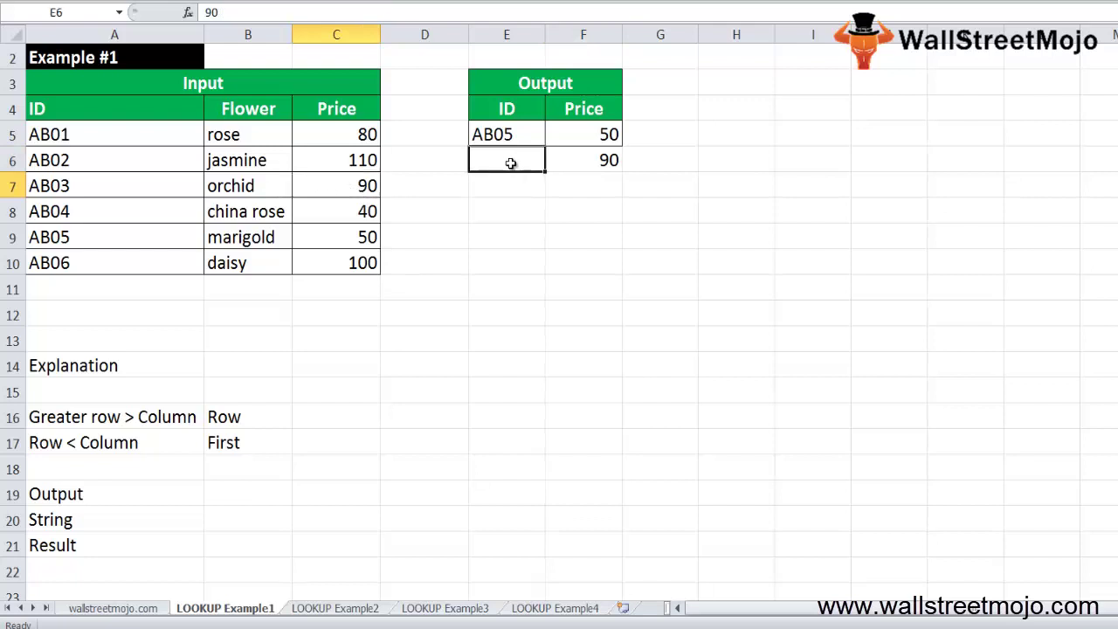
pyautogui.write('Orchid')
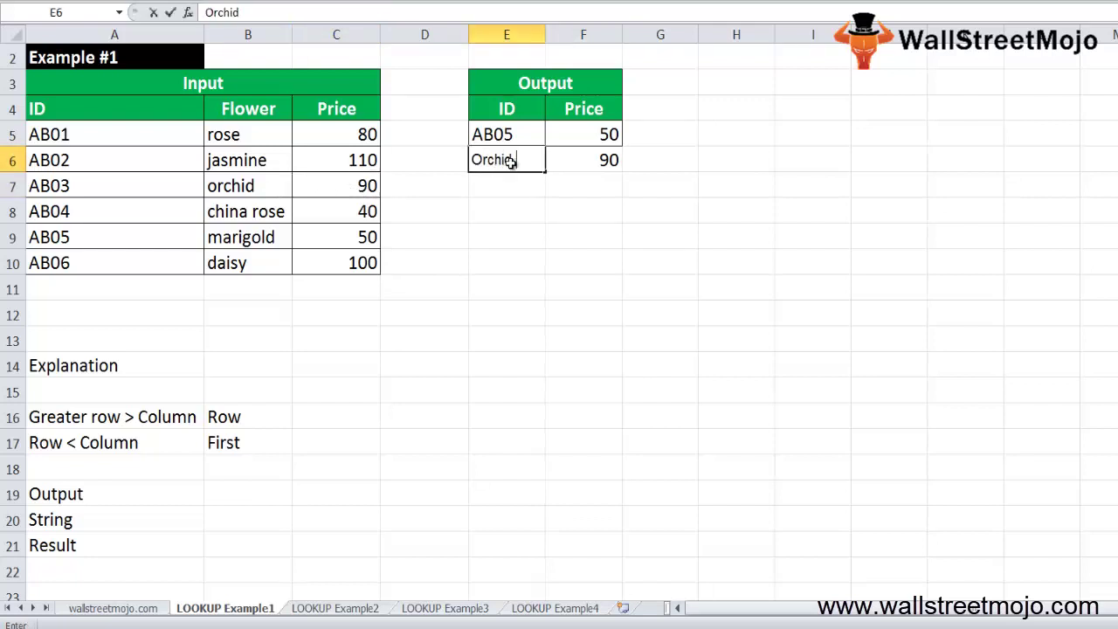
pyautogui.press('Return')
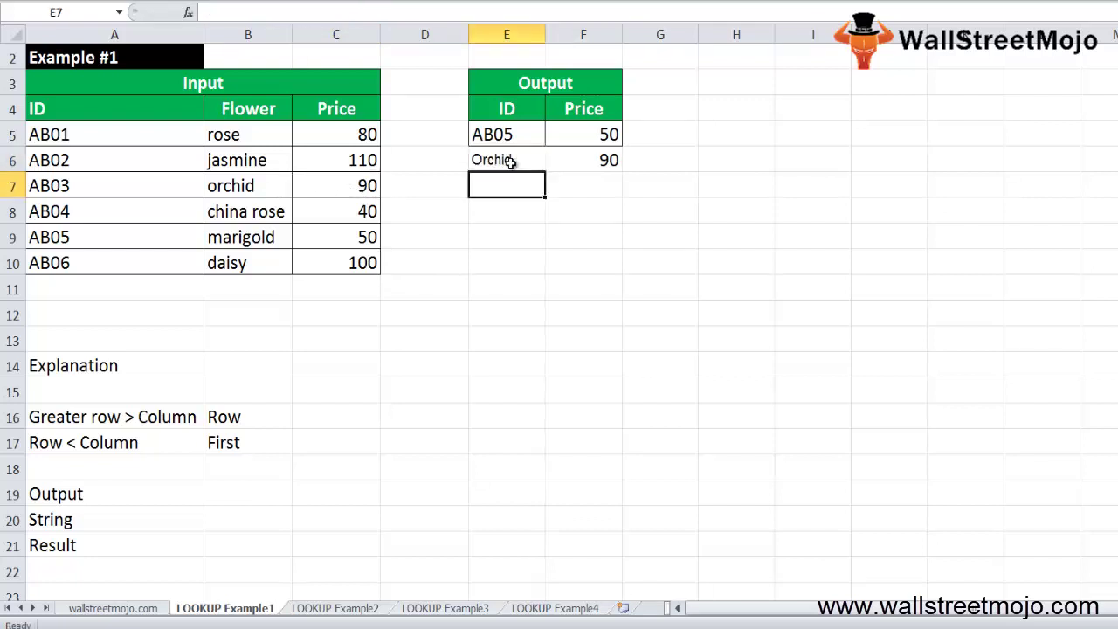
pyautogui.press('Right')
pyautogui.press('Up')
pyautogui.press('Down')
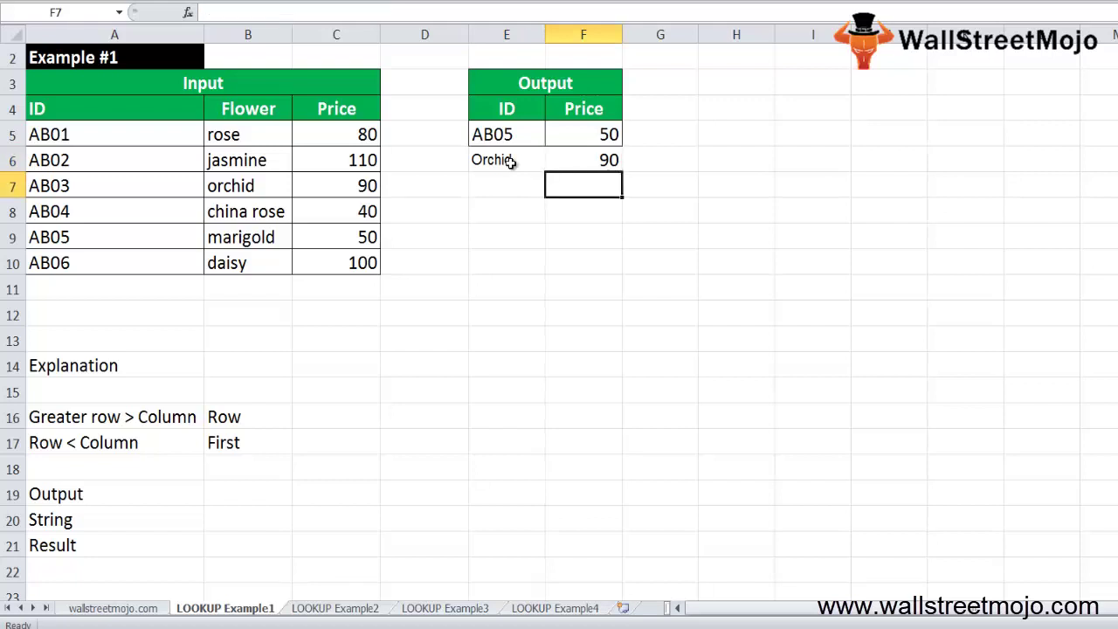
# Step: Switch to the LOOKUP Example2 sheet and review its lookup year, the Dates column and the Transaction column
pyautogui.hotkey('ctrl', 'pagedown')
pyautogui.press('Up')
pyautogui.press('Up')
pyautogui.press('Up')
pyautogui.press('Up')
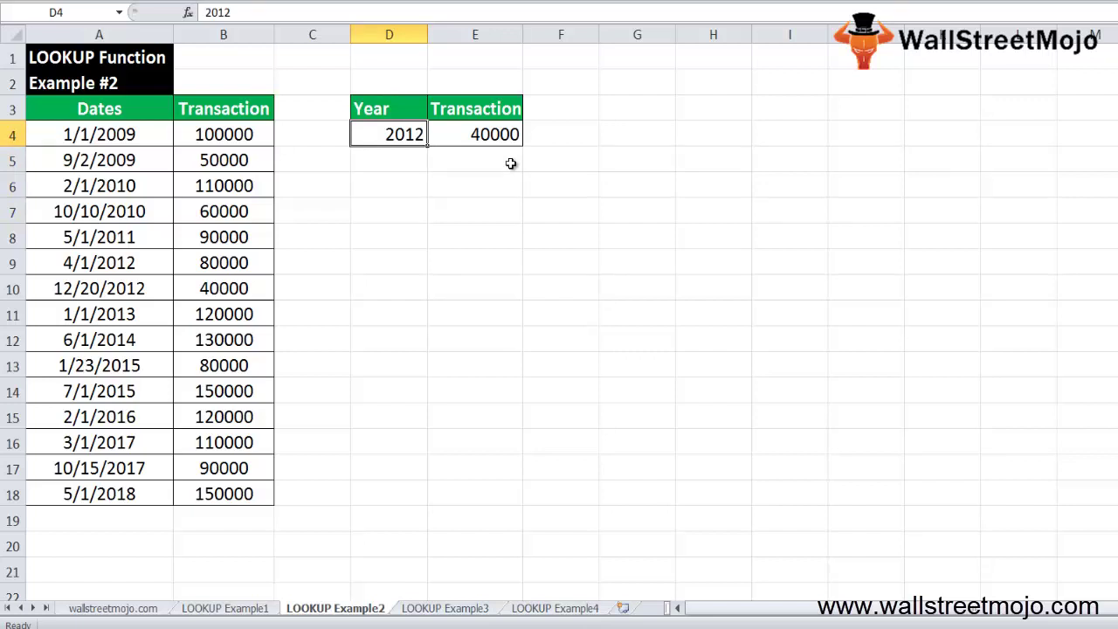
pyautogui.press('Left')
pyautogui.press('Left')
pyautogui.press('Left')
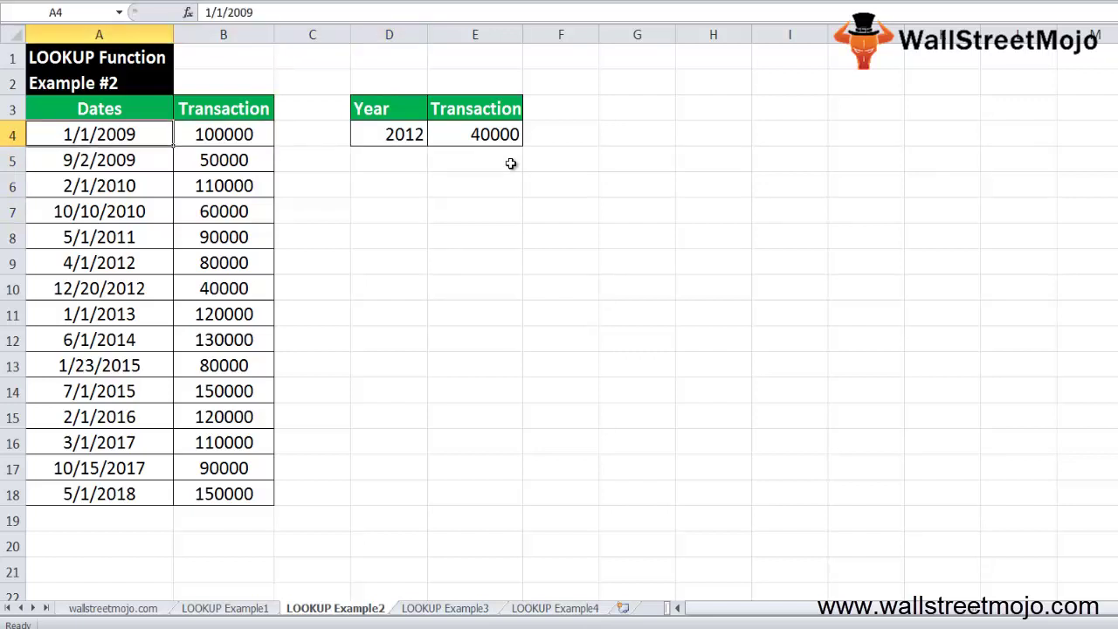
pyautogui.hotkey('shift', 'Down')
pyautogui.hotkey('shift', 'Down')
pyautogui.hotkey('shift', 'Down')
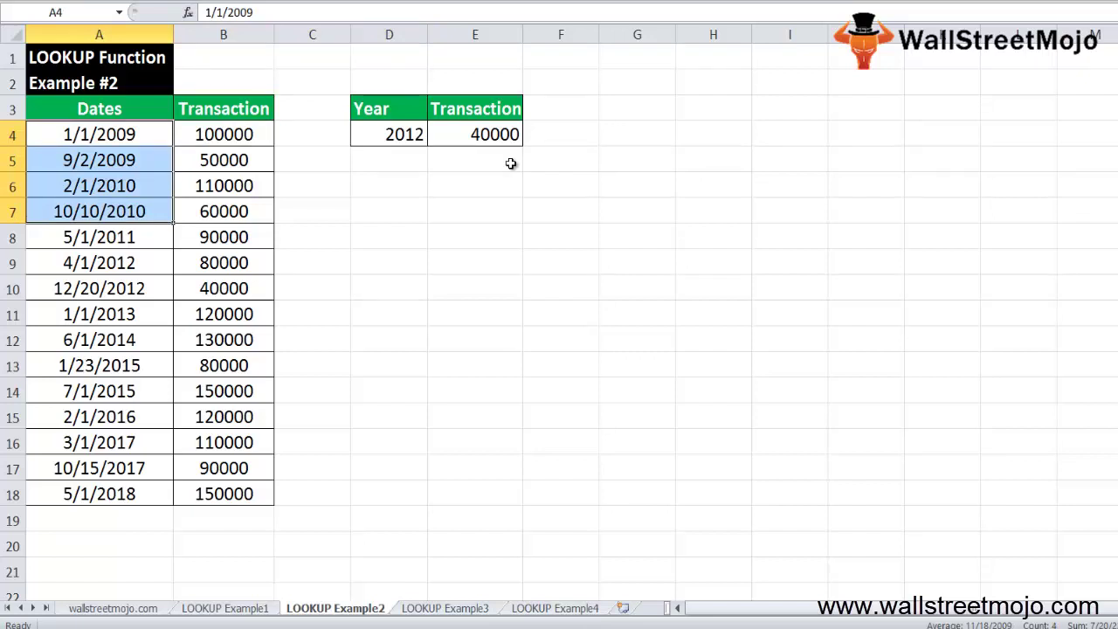
pyautogui.press('Right')
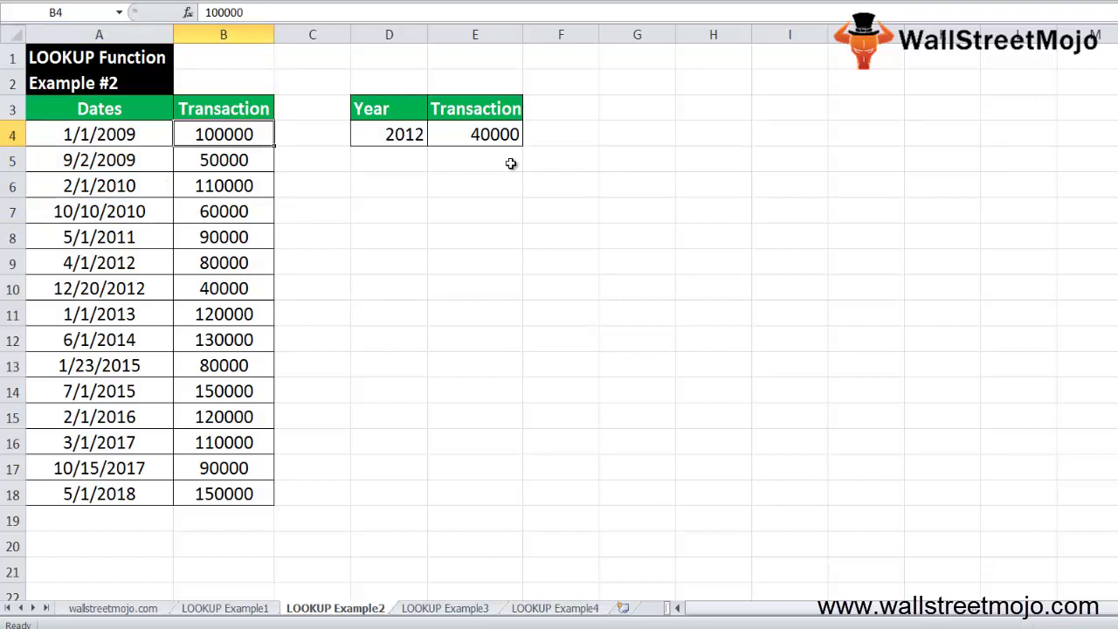
# Step: Enter the year 2012 in cell D5 below the existing lookup year
pyautogui.press('Right')
pyautogui.press('Right')
pyautogui.press('Right')
pyautogui.press('Down')
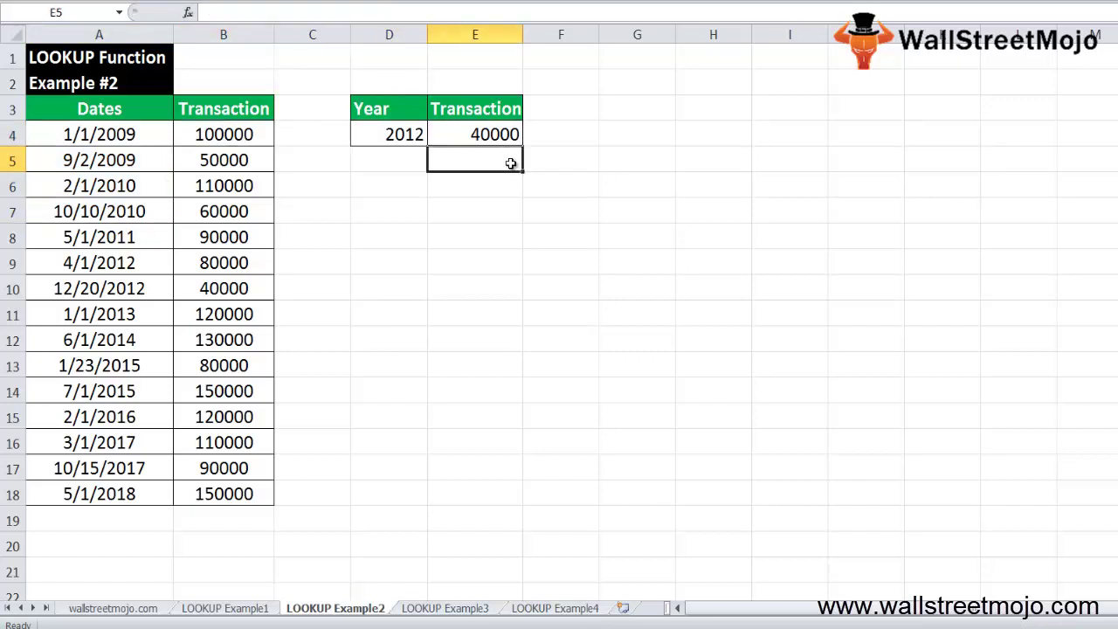
pyautogui.press('Left')
pyautogui.write('2012')
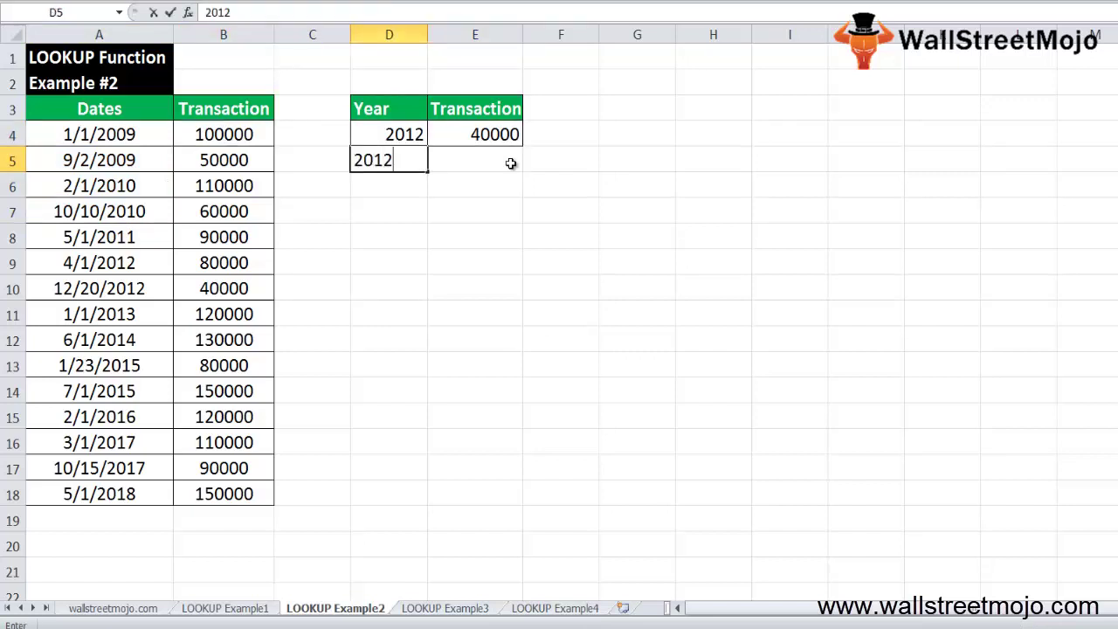
pyautogui.press('Right')
# Step: Inspect the existing formula in E4, then check the first date and transaction against the lookup year in D4
pyautogui.press('Up')
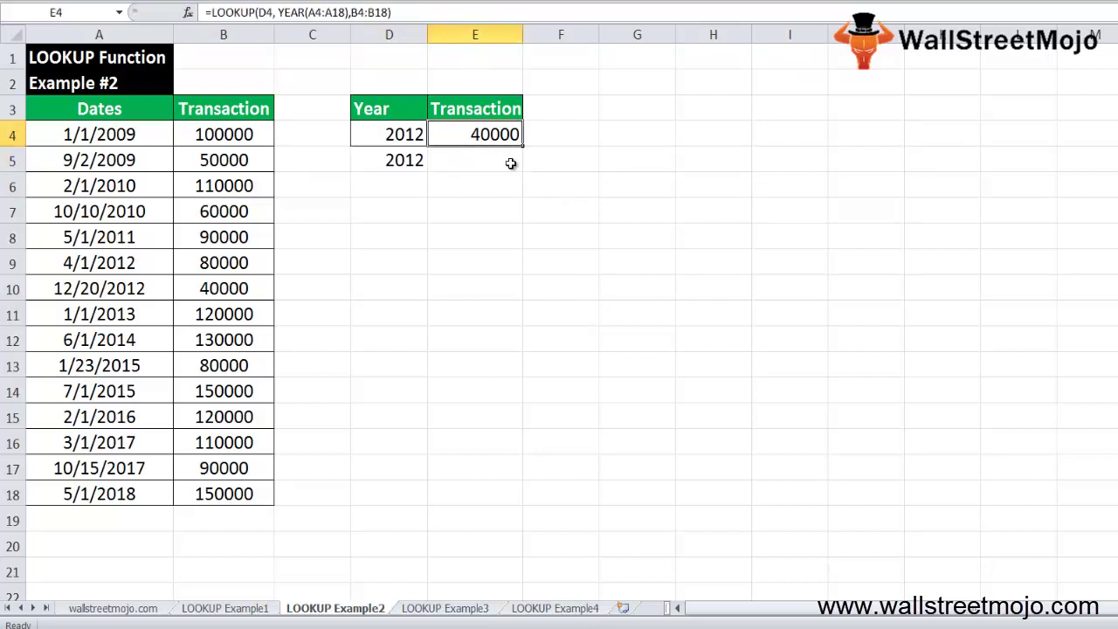
pyautogui.press('Down')
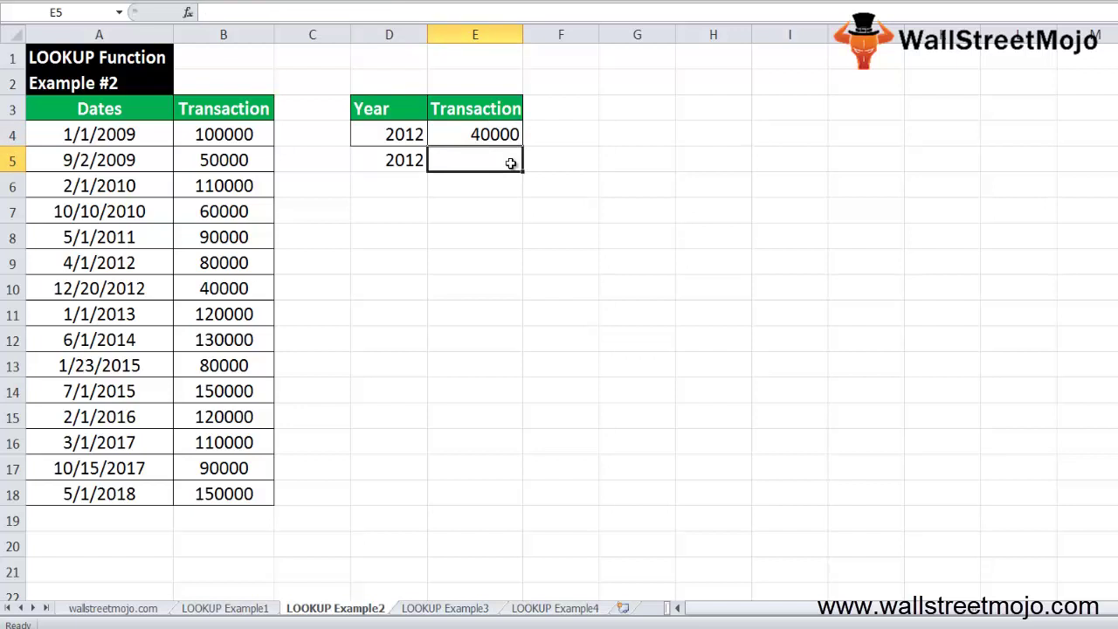
pyautogui.press('Left')
pyautogui.press('Up')
pyautogui.press('Left')
pyautogui.press('Left')
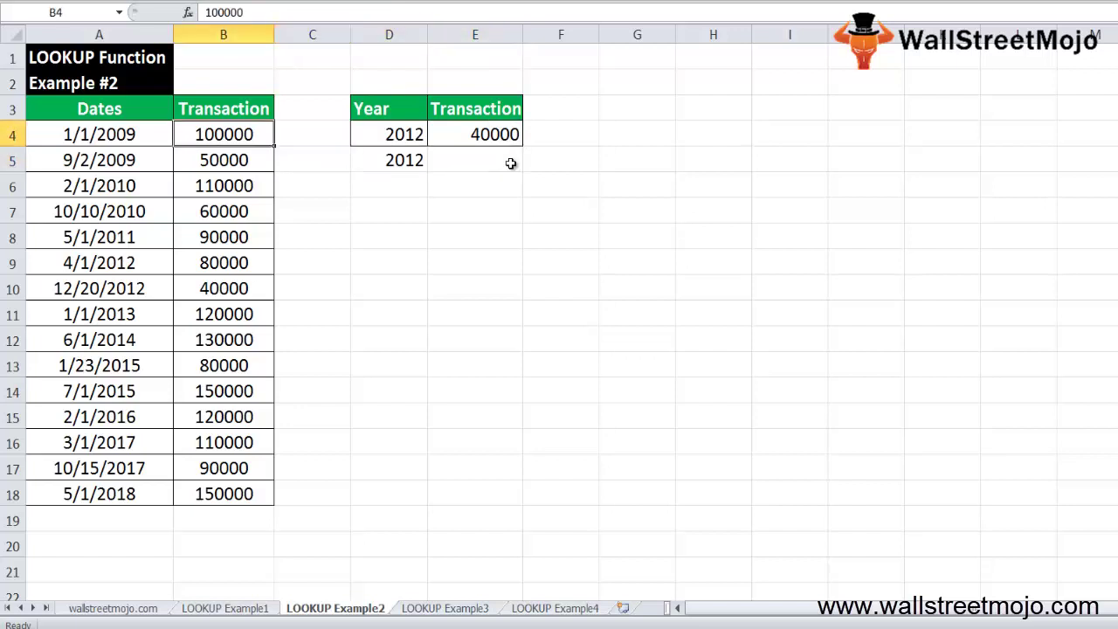
pyautogui.press('Left')
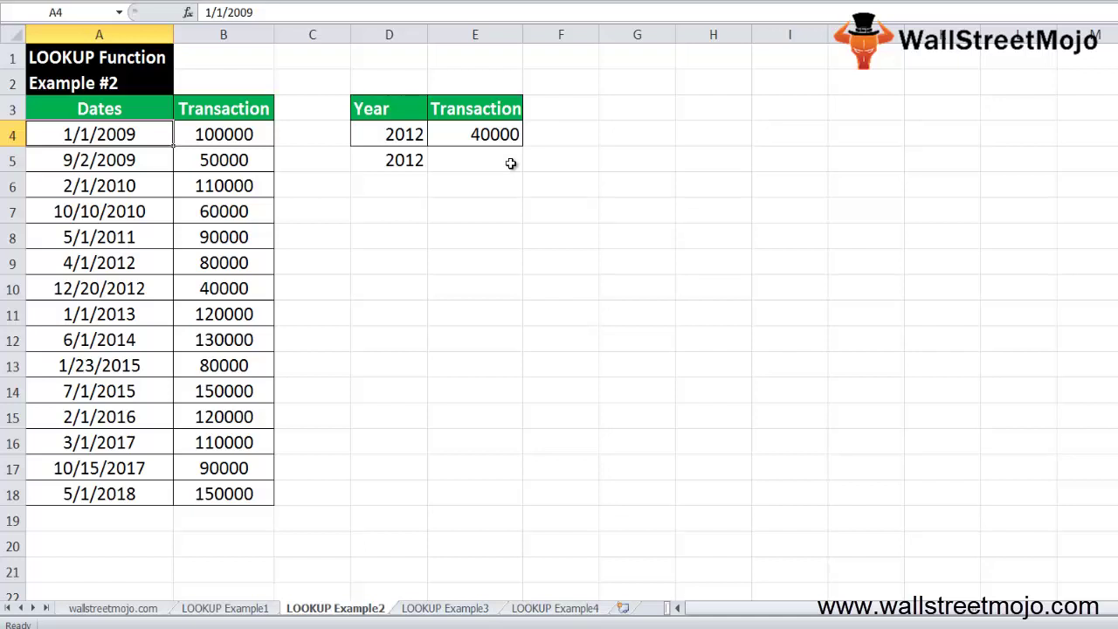
pyautogui.press('Right')
pyautogui.press('Right')
pyautogui.press('Right')
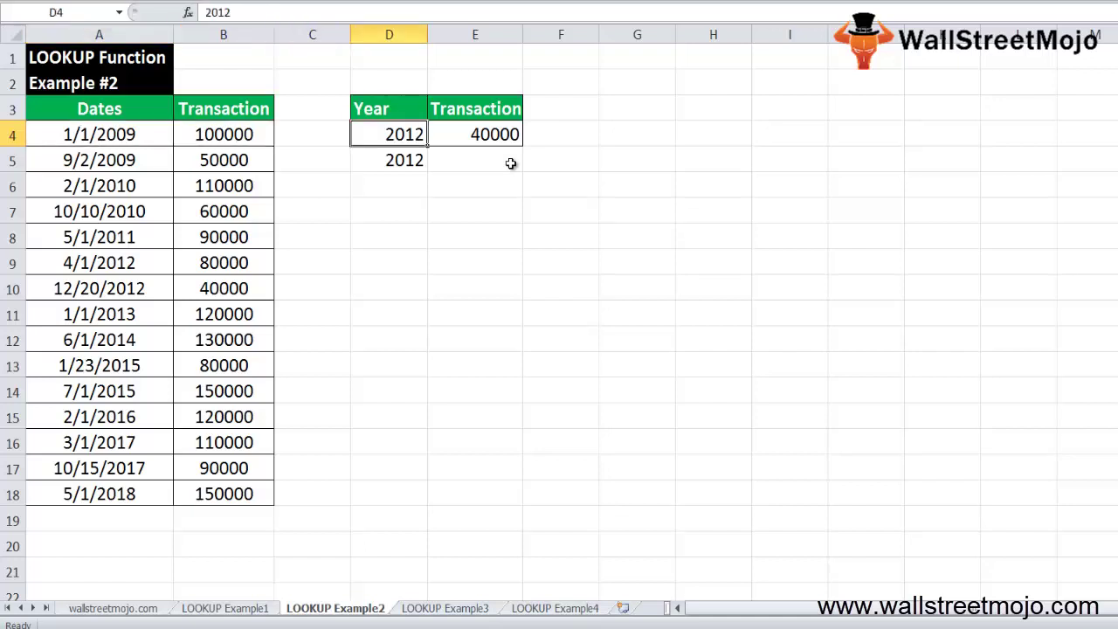
# Step: Begin a LOOKUP formula in cell E5 with D5 as the lookup value
pyautogui.press('Down')
pyautogui.press('Right')
pyautogui.write('=LOG(')
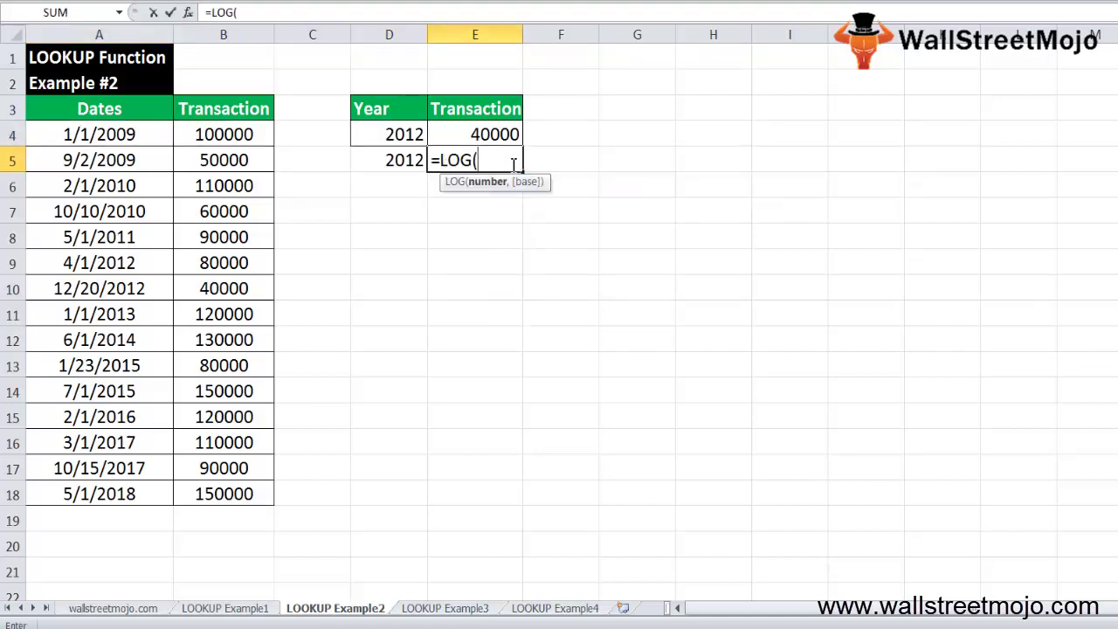
pyautogui.press('BackSpace')
pyautogui.press('BackSpace')
pyautogui.write('ok')
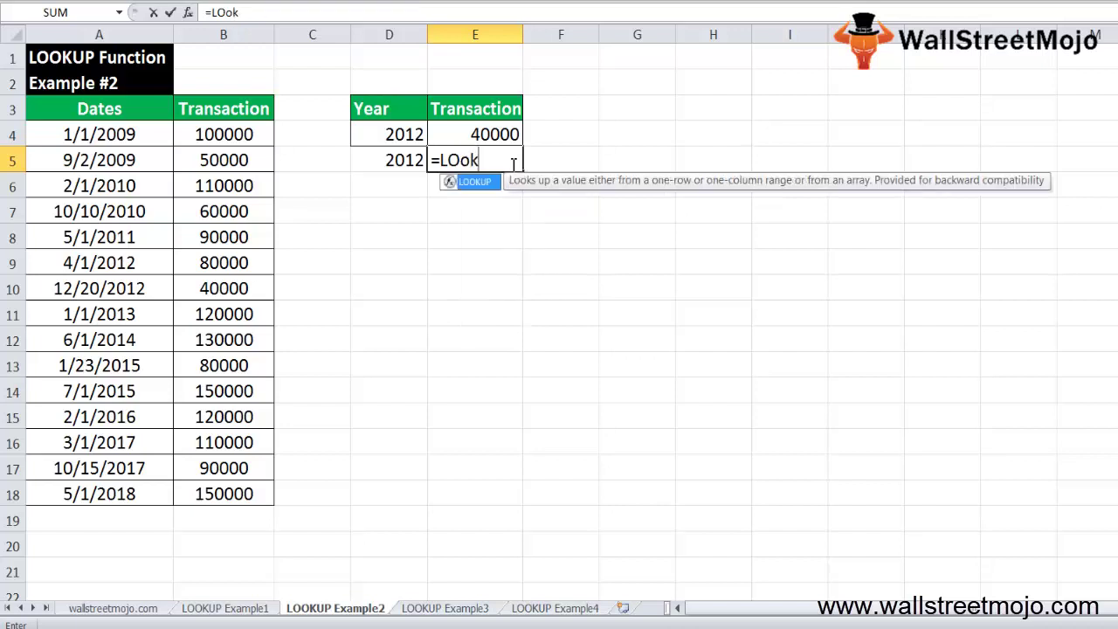
pyautogui.press('Tab')
pyautogui.press('Left')
pyautogui.press('Left')
pyautogui.press('Left')
pyautogui.press('Left')
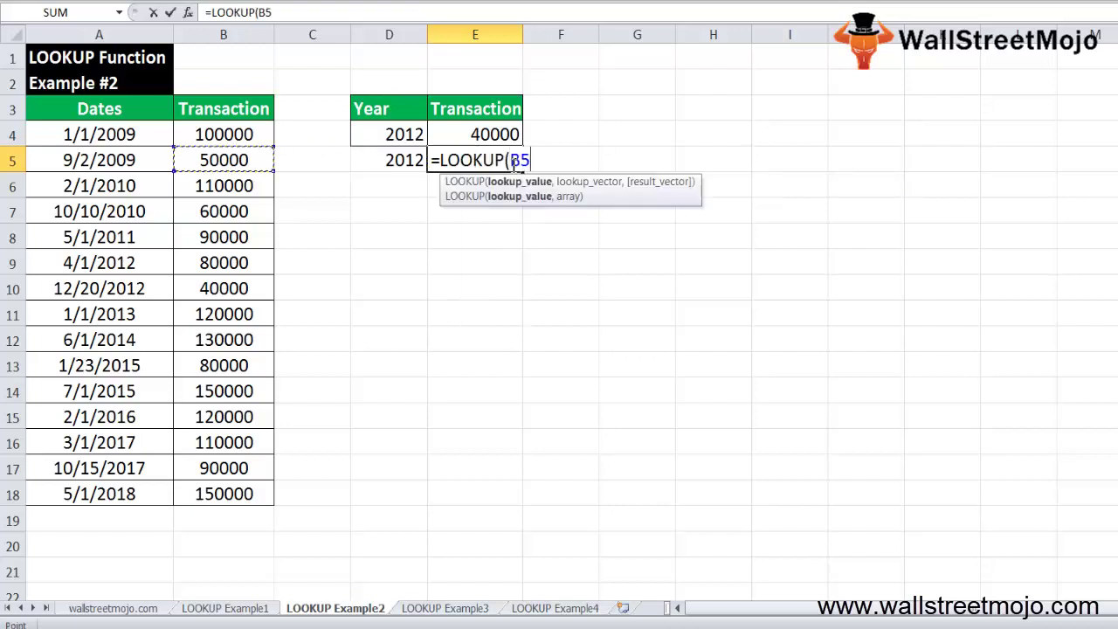
pyautogui.press('Up')
pyautogui.press('Right')
pyautogui.press('Right')
pyautogui.press('Right')
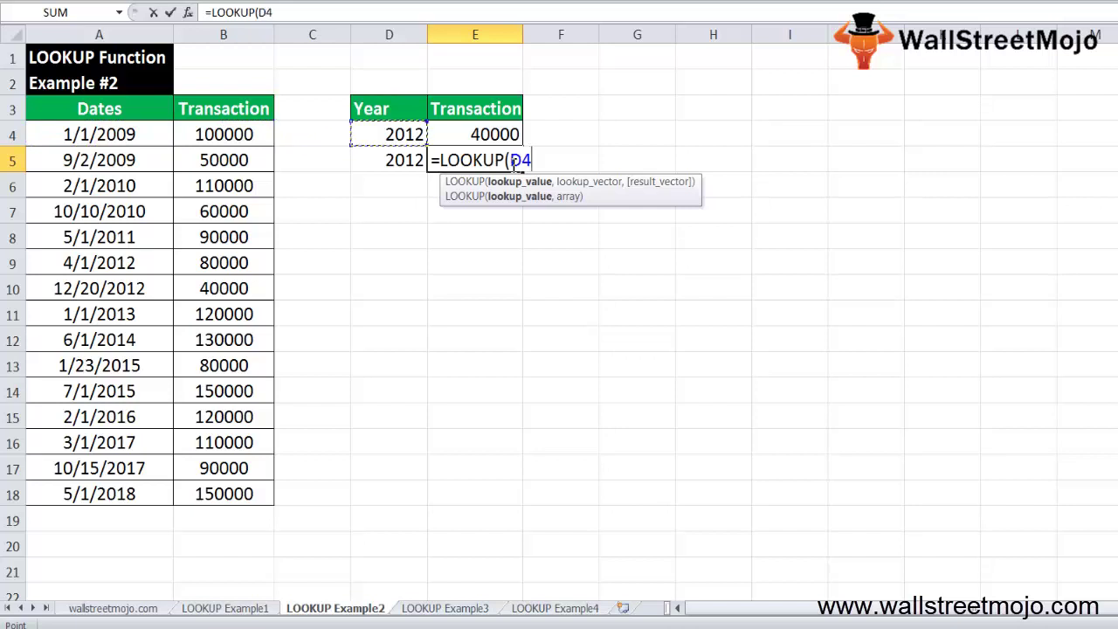
pyautogui.press('Down')
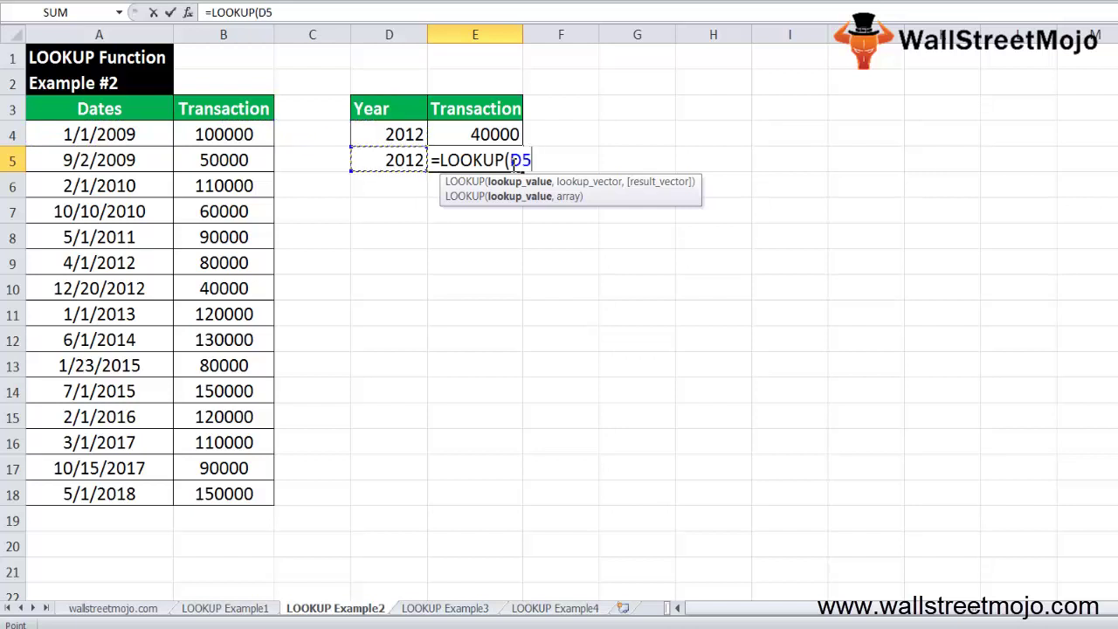
pyautogui.write(',')
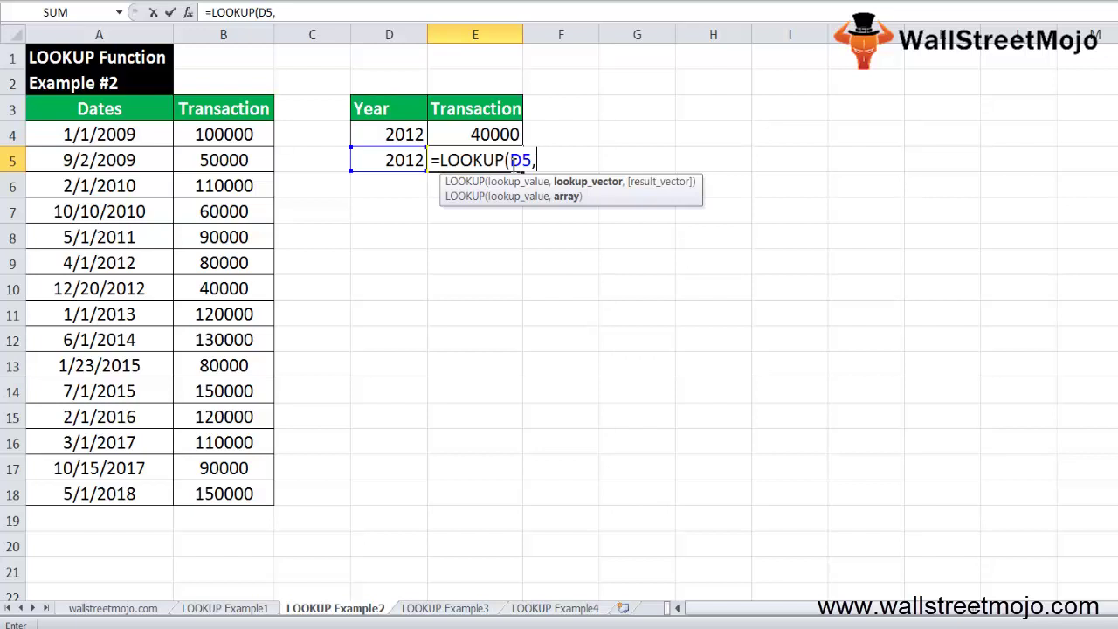
# Step: Set the lookup vector to YEAR(A4:A18) and the result vector to B4:B18, and complete the formula in E5
pyautogui.write('ye')
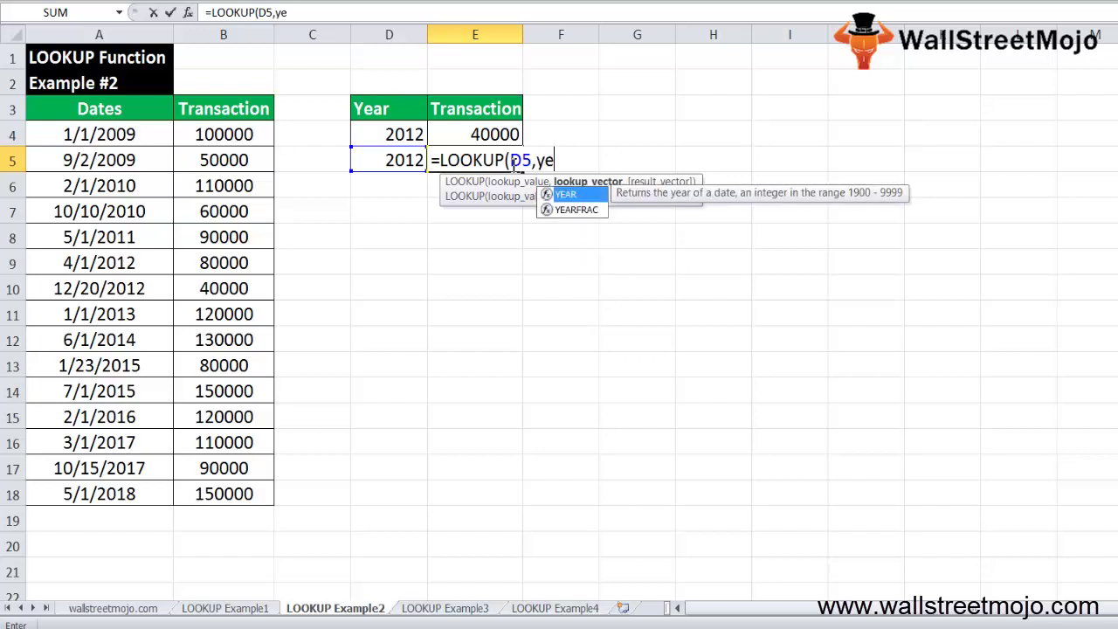
pyautogui.press('Tab')
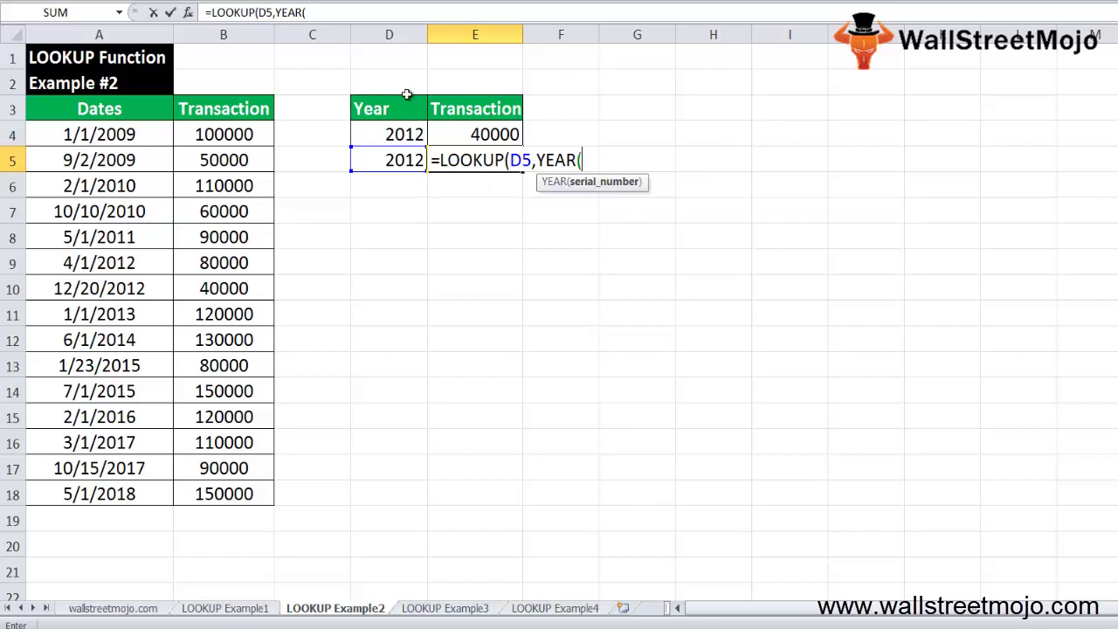
pyautogui.moveTo(78, 144); pyautogui.dragTo(98, 494)
pyautogui.write('),')
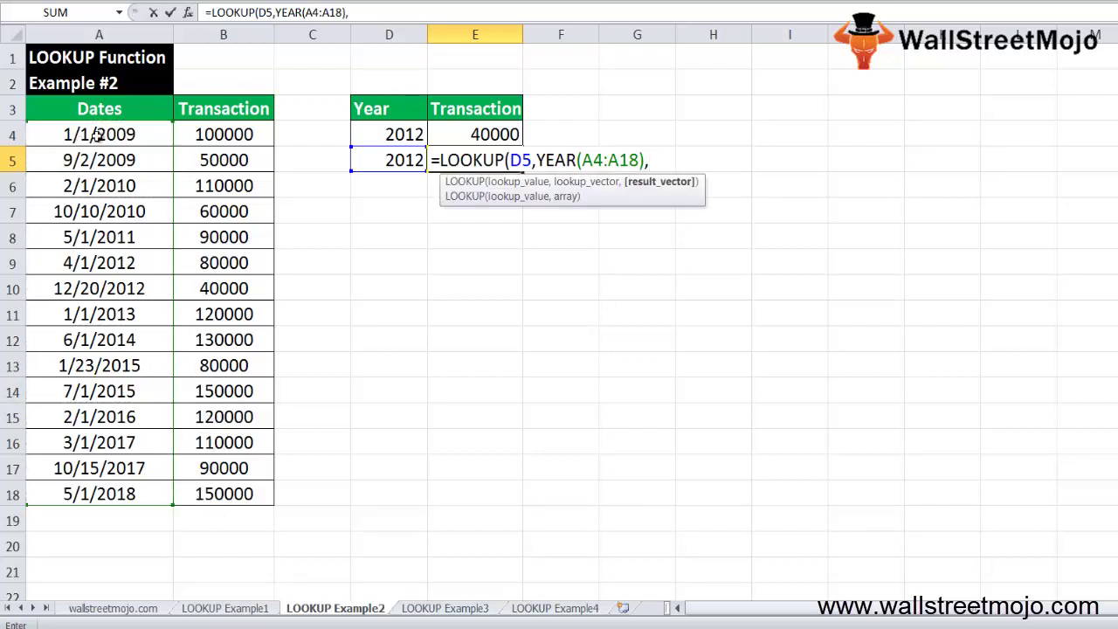
pyautogui.click(217, 131)
pyautogui.moveTo(216, 131); pyautogui.dragTo(258, 495)
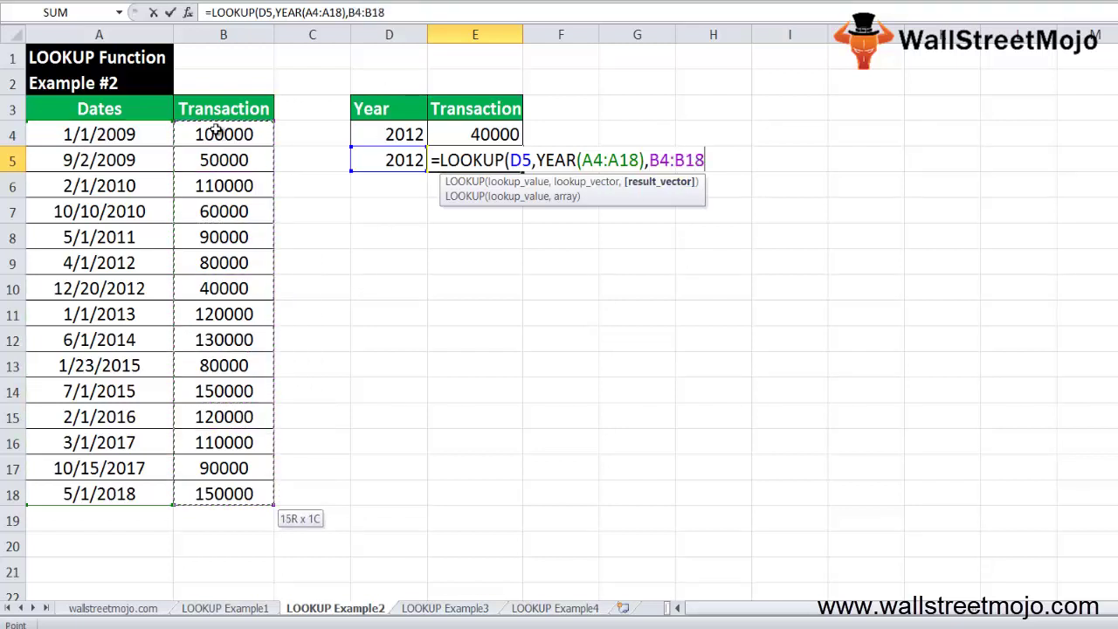
pyautogui.write(')')
pyautogui.press('Return')
# Step: Compare the LOOKUP formulas and transaction results in cells E4 and E5
pyautogui.press('Up')
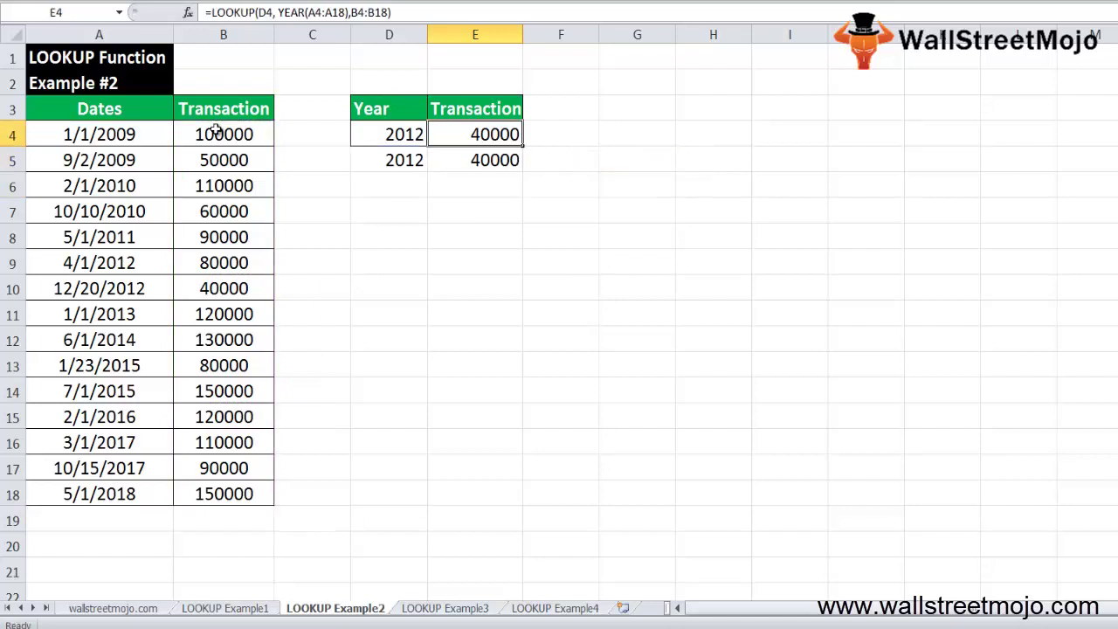
pyautogui.press('Down')
pyautogui.press('Up')
pyautogui.press('Down')
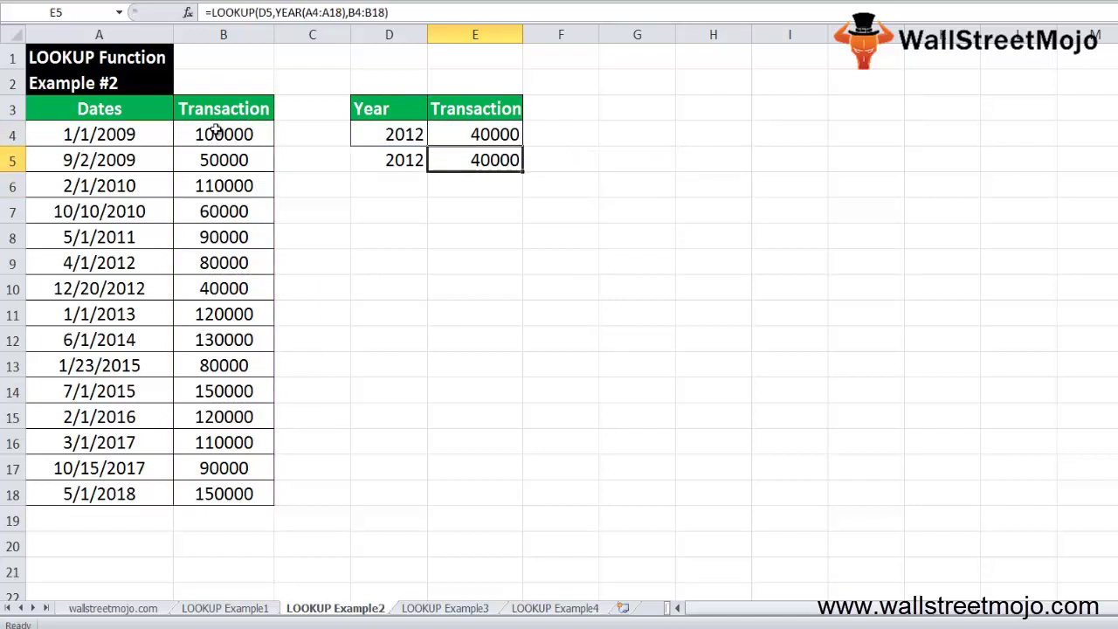
pyautogui.press('Up')
pyautogui.press('Down')
pyautogui.press('Left')
pyautogui.press('Right')
# Step: Change the lookup year in cell D5 to 2013
pyautogui.press('Left')
pyautogui.write('2013')
pyautogui.press('Return')
pyautogui.press('Up')
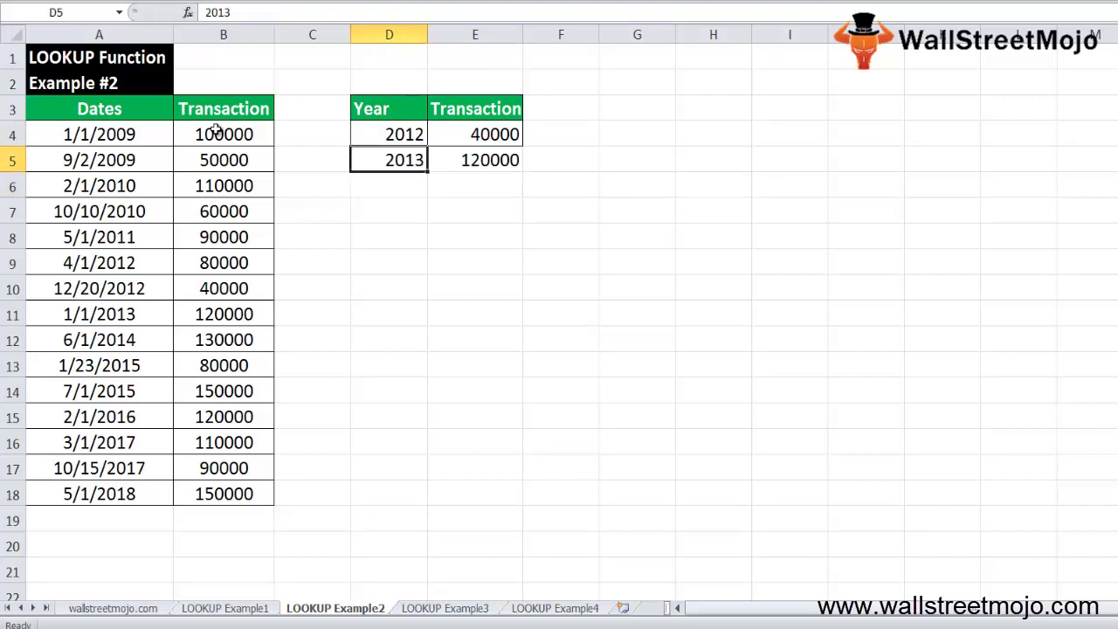
# Step: Change the lookup year in cell D5 to 2018 and check the matching transaction in B18
pyautogui.press('Right')
pyautogui.press('Left')
pyautogui.write('2018')
pyautogui.press('Return')
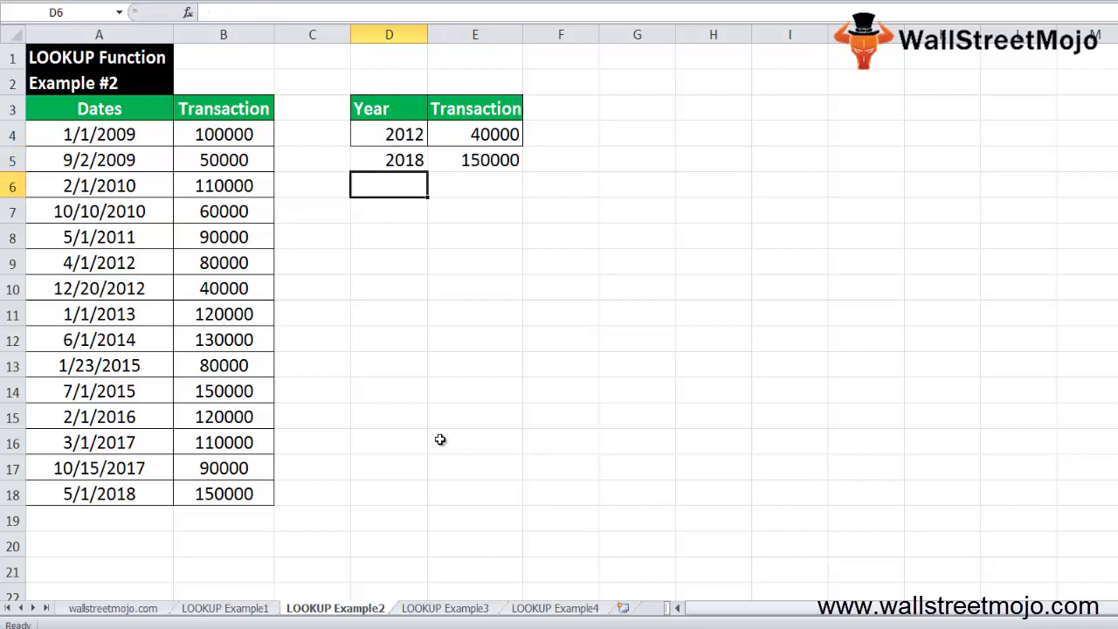
pyautogui.click(254, 489)
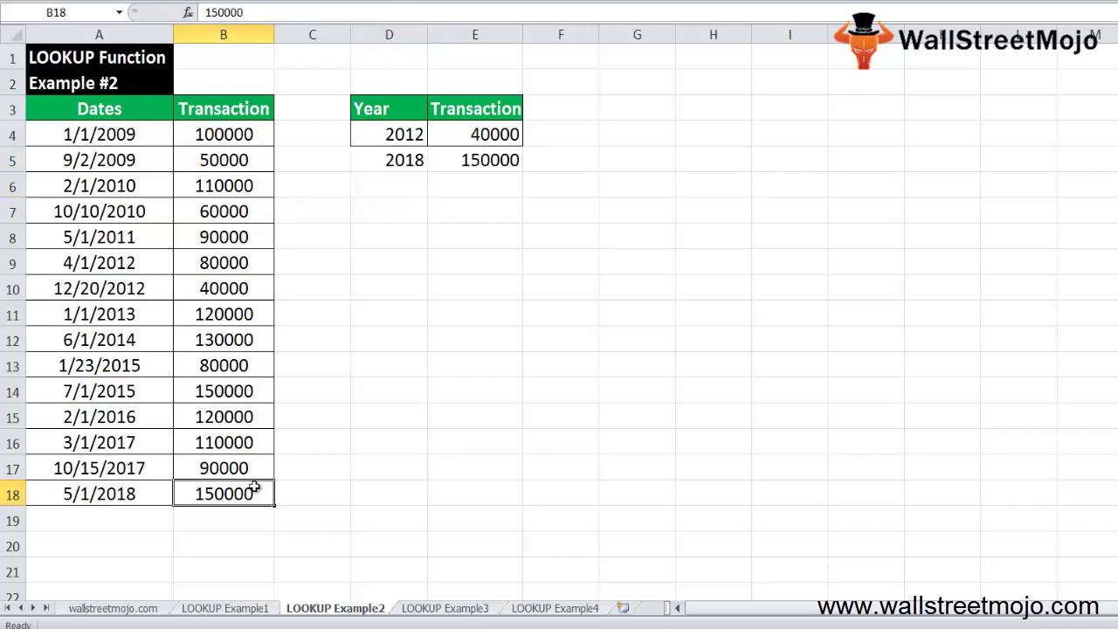
# Step: Switch to the LOOKUP Example3 sheet and select the ID values in B4:B23
pyautogui.hotkey('ctrl', 'pagedown')
pyautogui.press('Up')
pyautogui.press('Up')
pyautogui.press('Up')
pyautogui.press('Up')
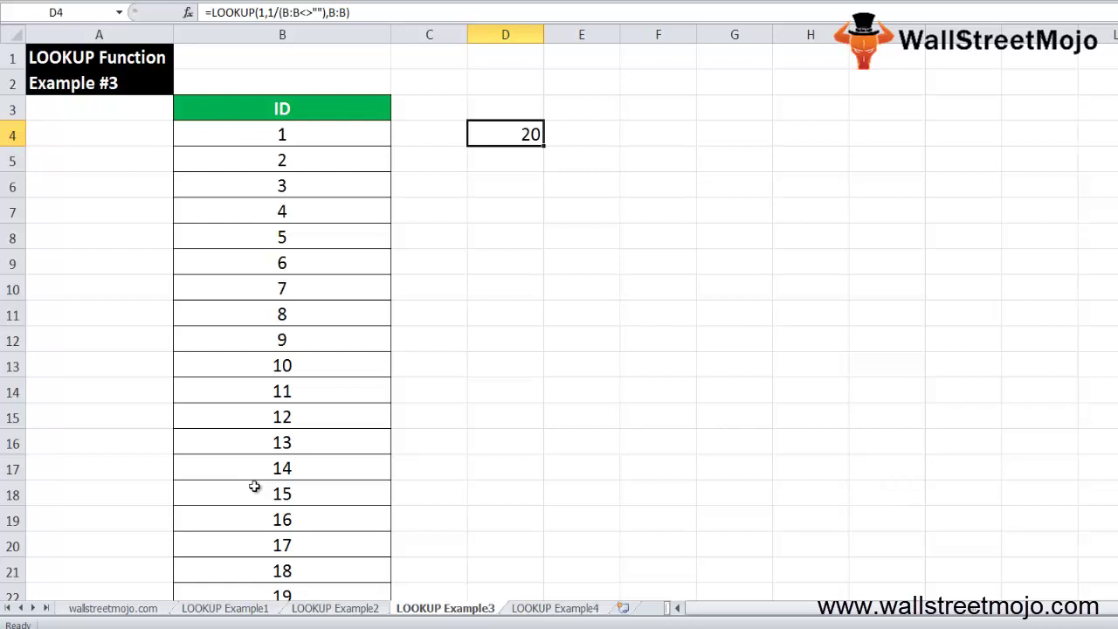
pyautogui.hotkey('ctrl', 'Left')
pyautogui.hotkey('ctrl', 'shift', 'Down')
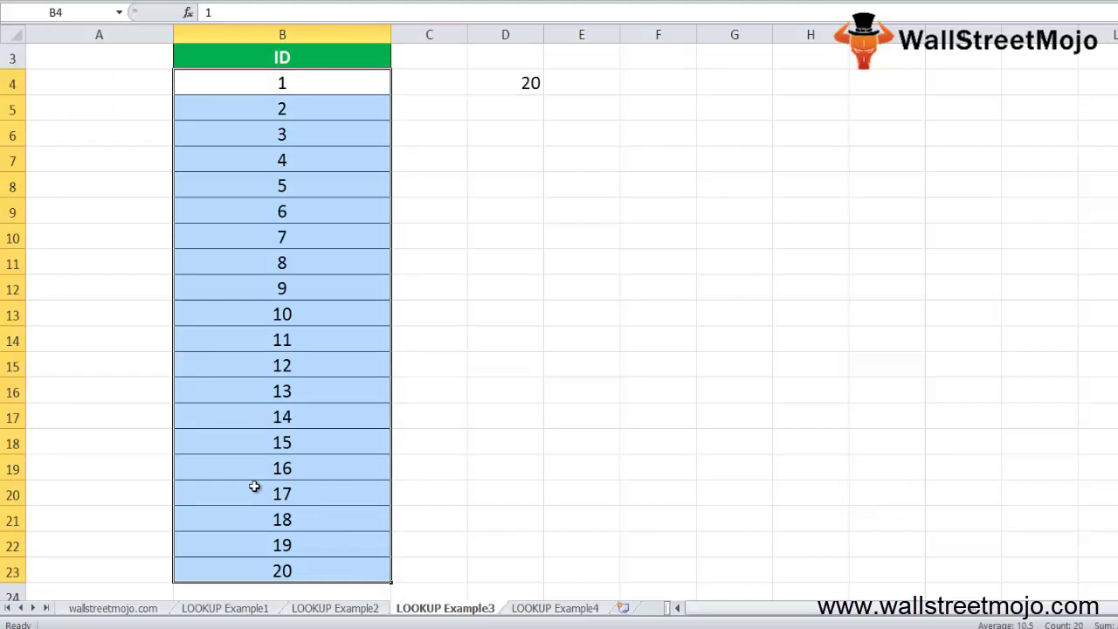
# Step: Clear the existing LOOKUP formula from cell D4
pyautogui.press('Down')
pyautogui.press('Down')
pyautogui.press('Right')
pyautogui.press('Right')
pyautogui.press('Up')
pyautogui.press('Up')
pyautogui.press('Delete')
pyautogui.press('Up')
pyautogui.press('Down')
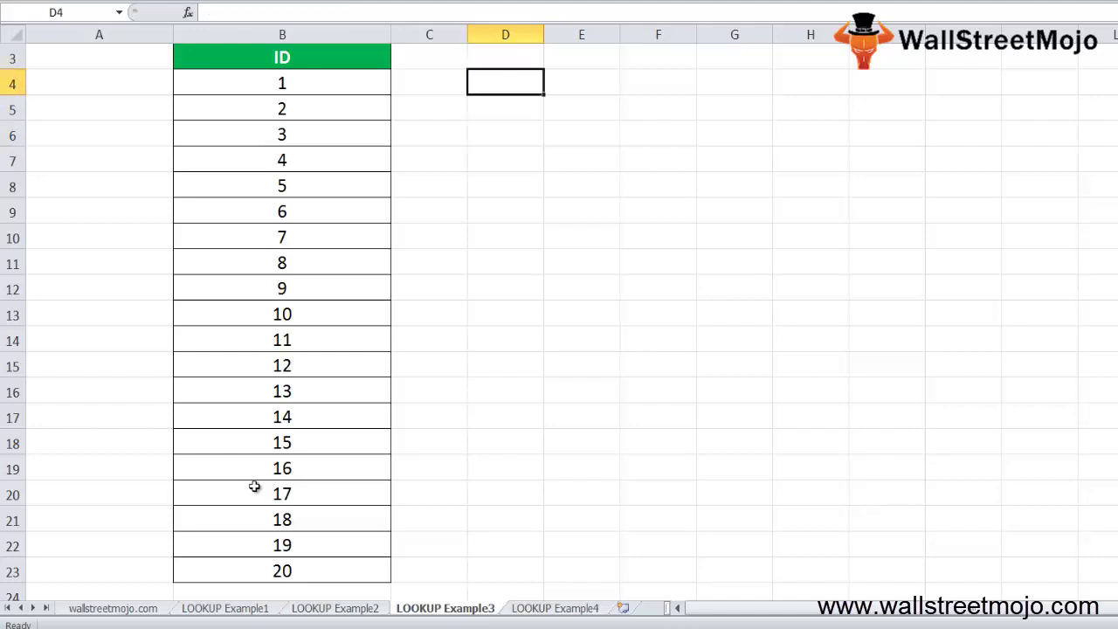
# Step: Begin a LOOKUP formula in cell D4 with 1 as the lookup value
pyautogui.write('=lo')
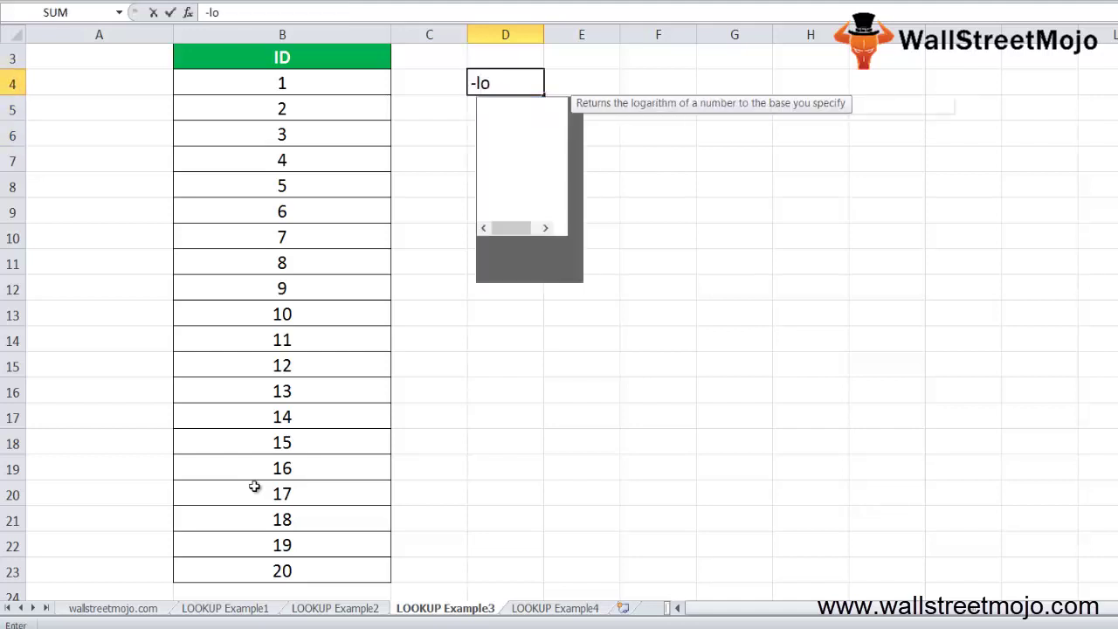
pyautogui.press('BackSpace')
pyautogui.press('BackSpace')
pyautogui.press('BackSpace')
pyautogui.write('=loo')
pyautogui.press('Tab')
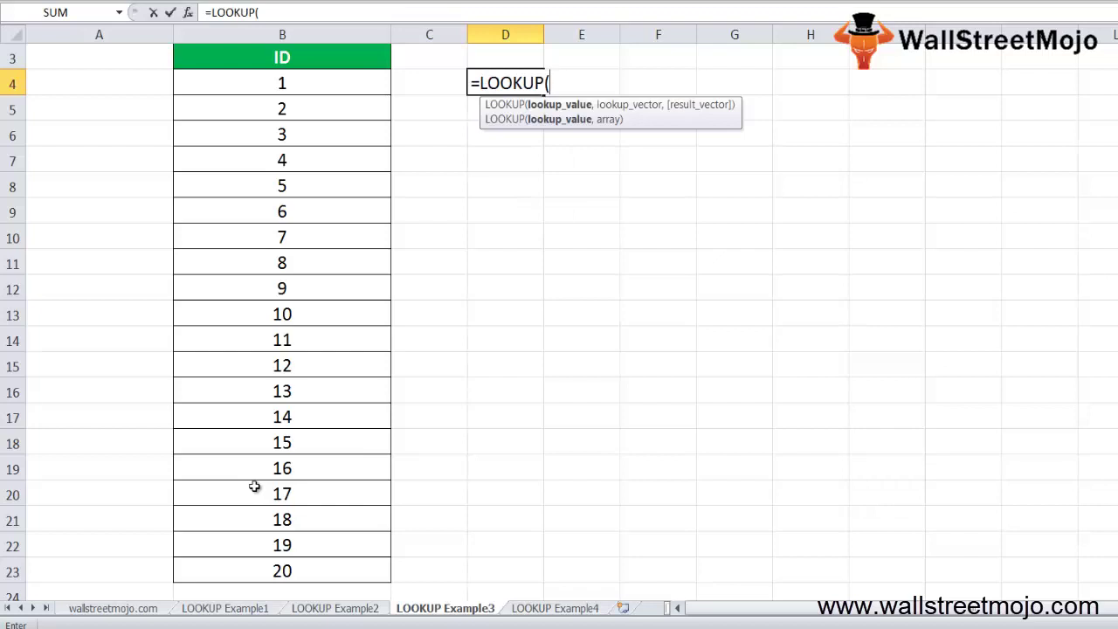
pyautogui.write('1,')
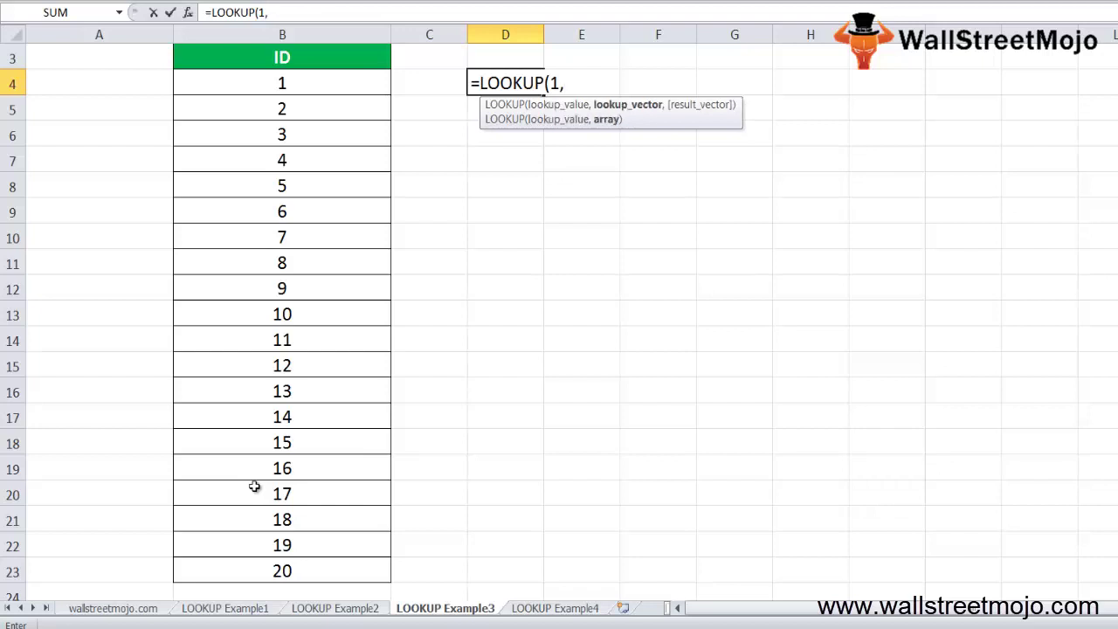
# Step: Set the lookup vector to 1/(B:B<>"""") and complete the LOOKUP formula in D4
pyautogui.write('1/(')
pyautogui.click(264, 94)
pyautogui.press('BackSpace')
pyautogui.press('BackSpace')
pyautogui.write('B:')
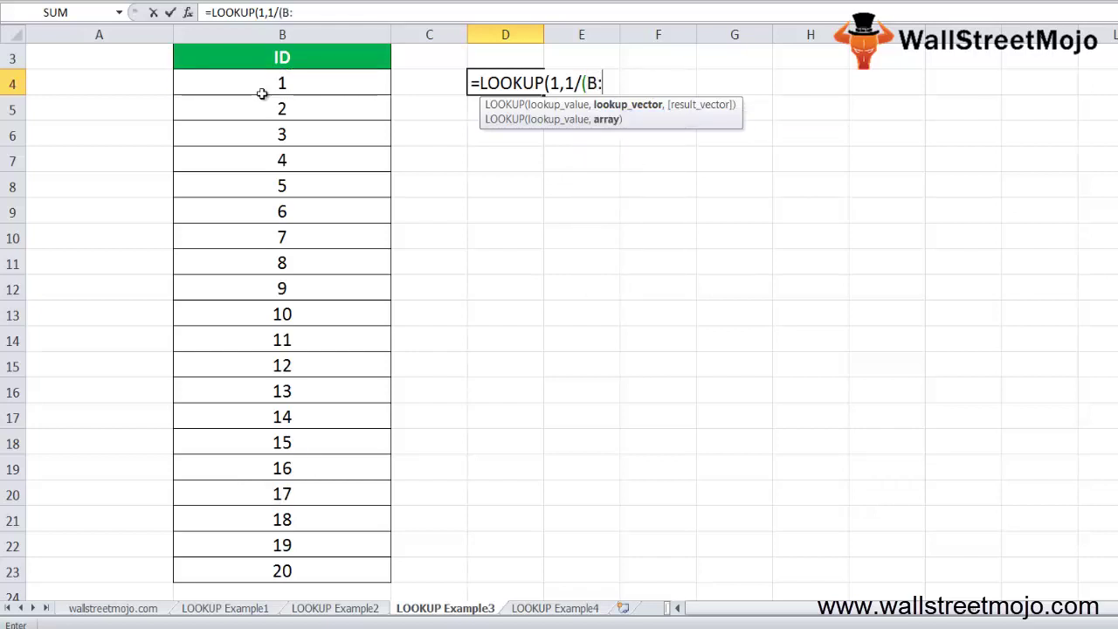
pyautogui.write('B<>')
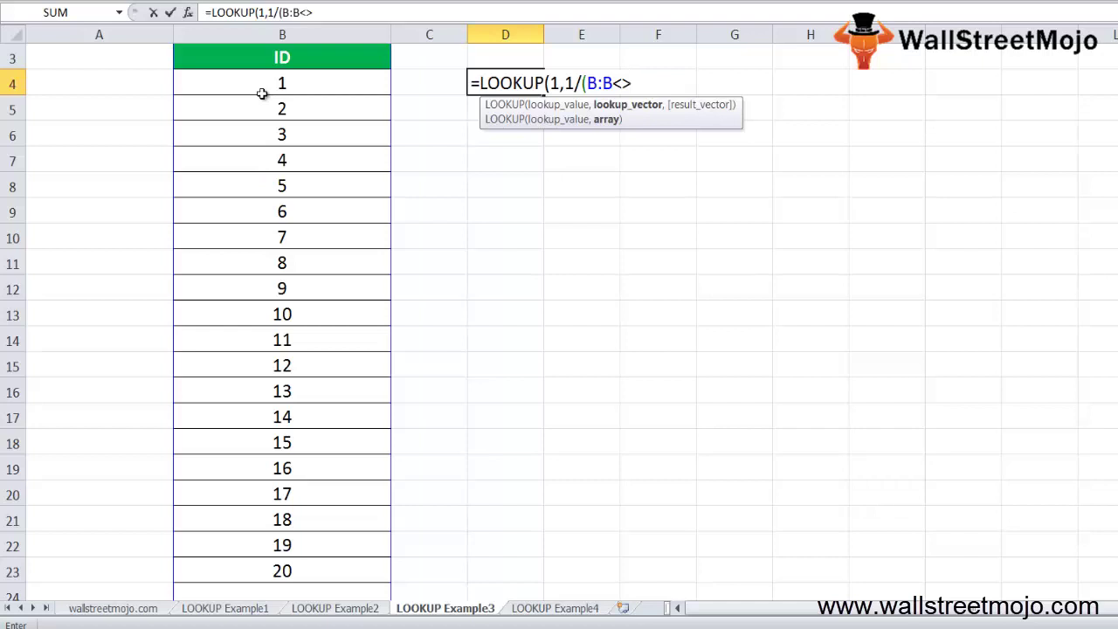
pyautogui.write('"""")')
pyautogui.press('Return')
pyautogui.press('Return')
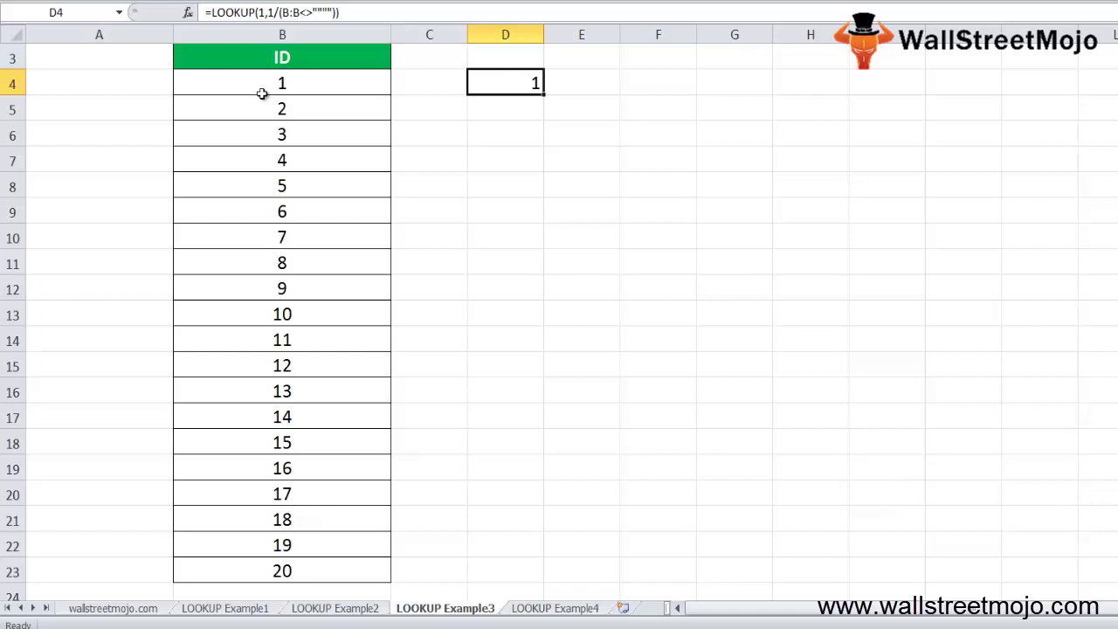
# Step: Examine the LOOKUP formula in cell D4 against the ID values in column B
pyautogui.press('Left')
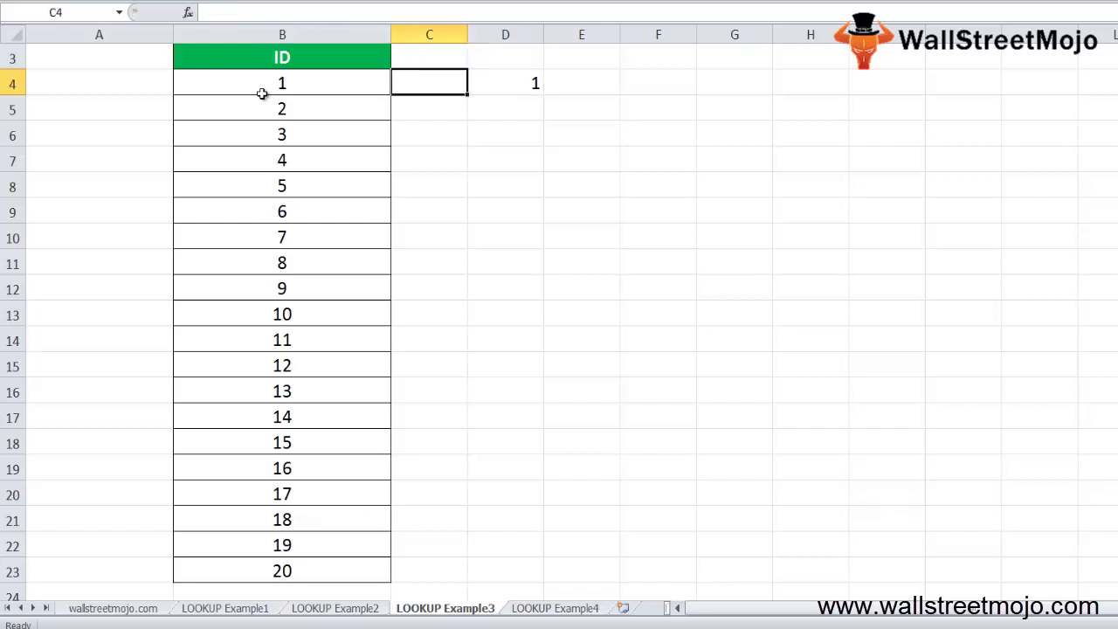
pyautogui.press('Right')
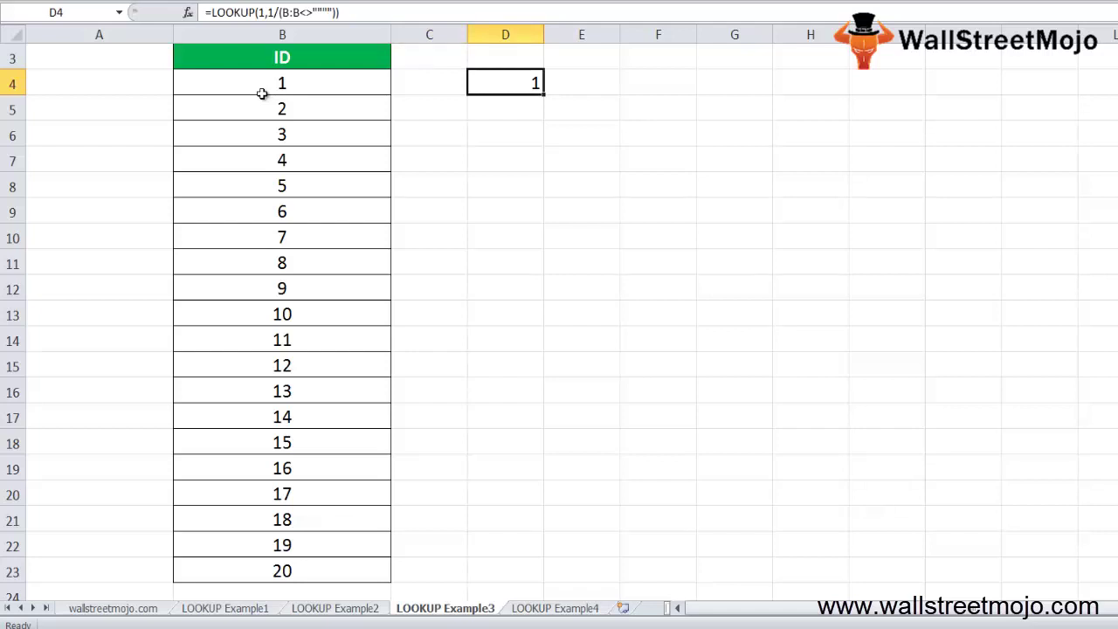
pyautogui.press('Down')
pyautogui.press('Left')
pyautogui.press('Left')
pyautogui.press('Down')
pyautogui.press('Down')
pyautogui.press('Down')
pyautogui.press('Down')
pyautogui.press('Down')
pyautogui.press('Down')
pyautogui.press('Down')
pyautogui.press('Down')
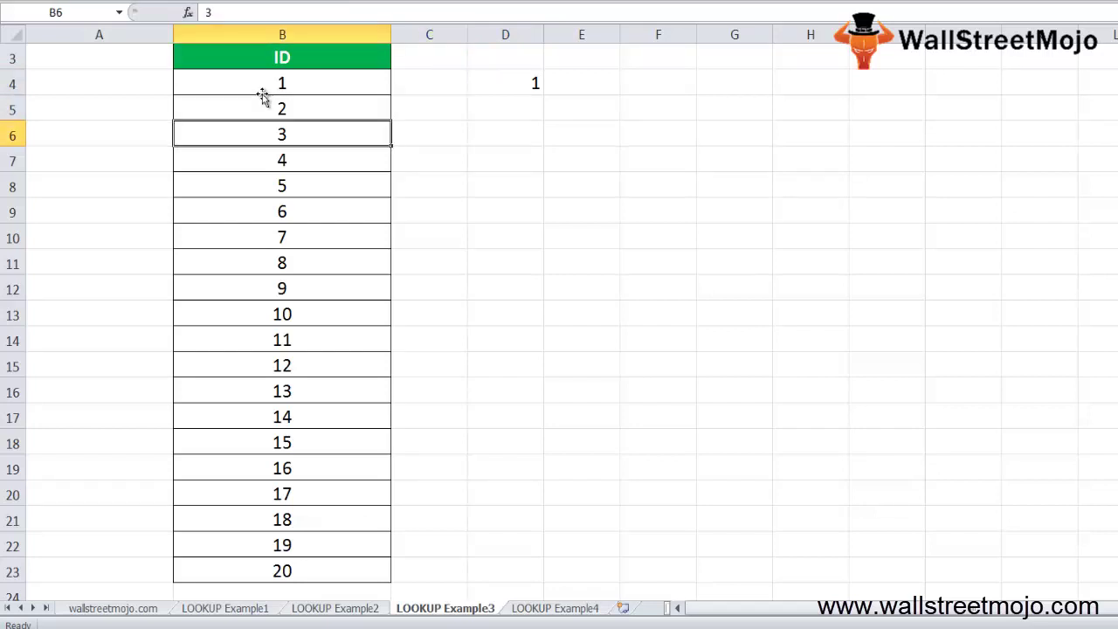
pyautogui.press('Right')
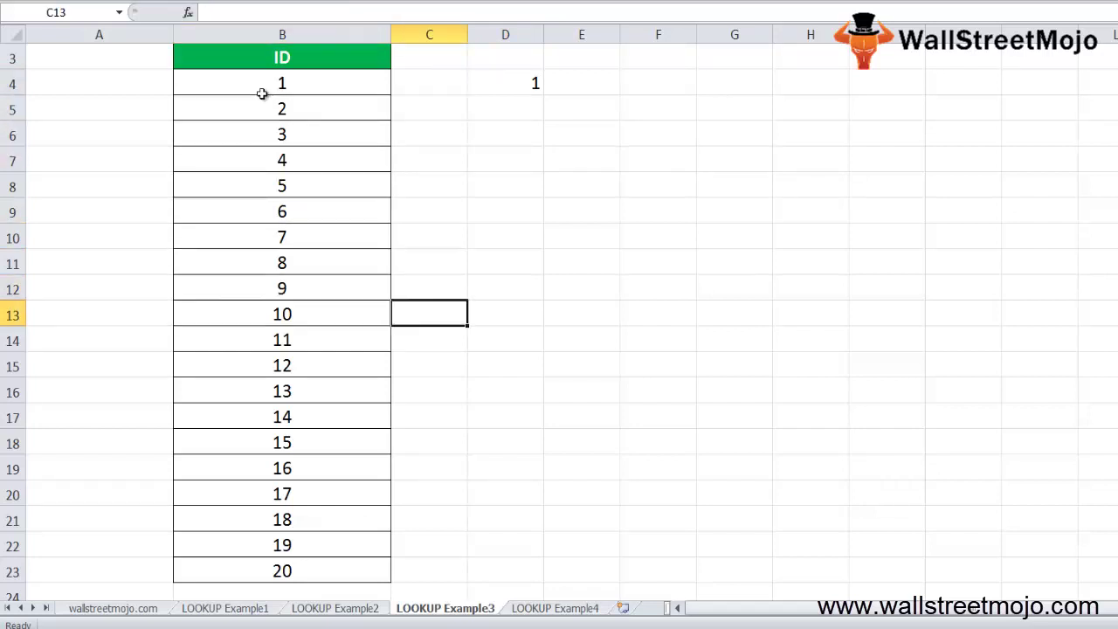
pyautogui.press('Up')
pyautogui.press('Up')
pyautogui.press('Up')
pyautogui.press('Up')
pyautogui.press('Up')
pyautogui.press('Up')
pyautogui.press('Up')
pyautogui.press('Up')
pyautogui.press('Up')
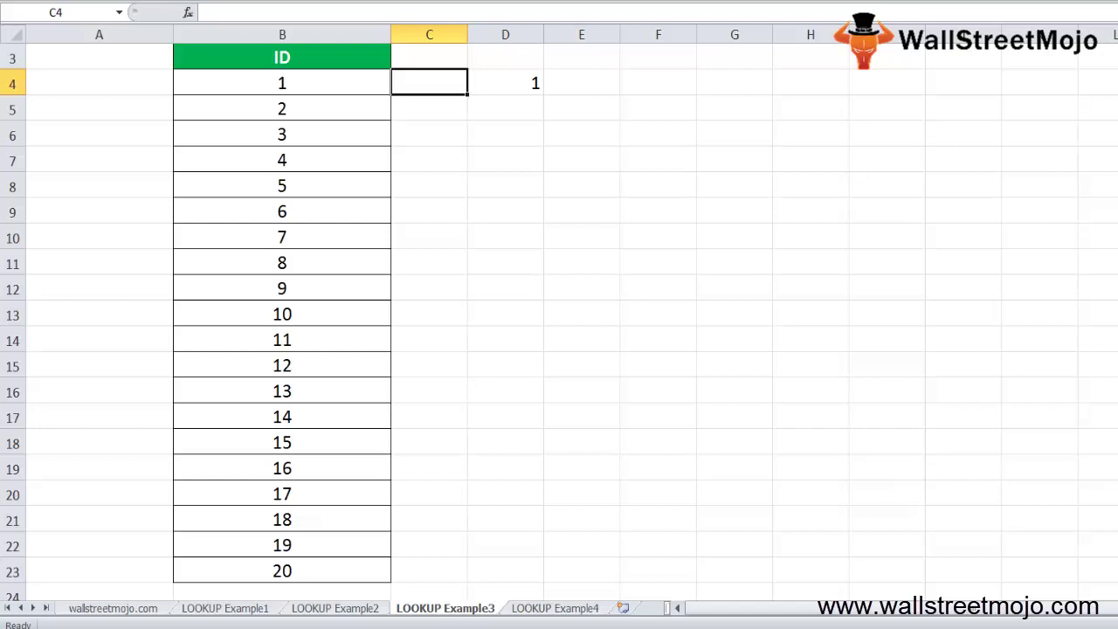
# Step: Below the ID list, enter the notes "1. Ascending" in B26 and "2. Same size" in B27
pyautogui.press('Down')
pyautogui.press('Down')
pyautogui.press('pagedown')
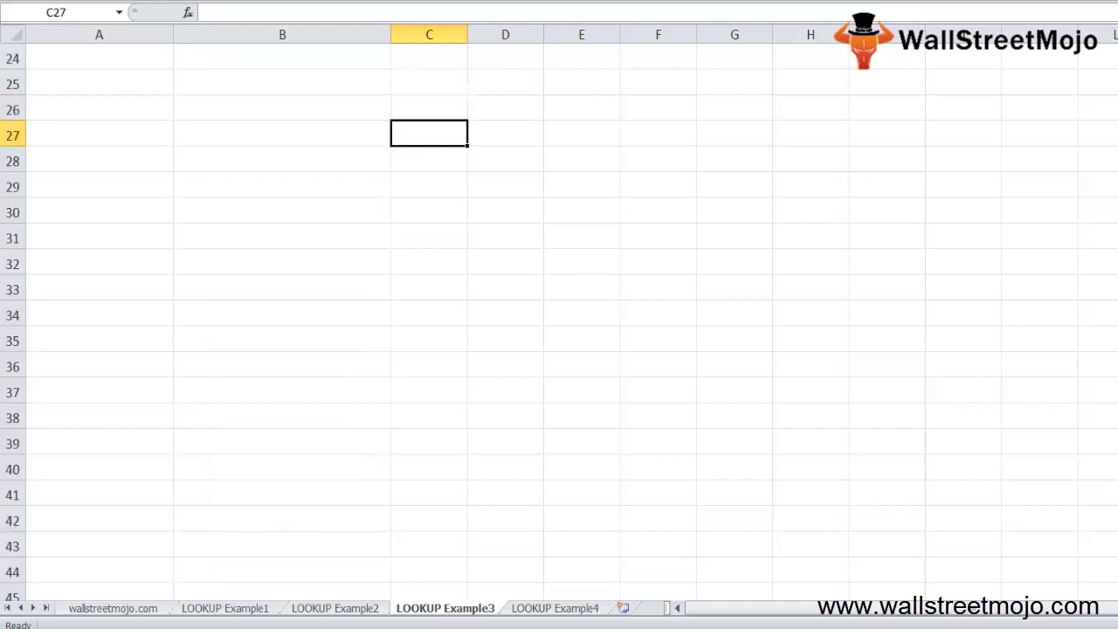
pyautogui.click(264, 106)
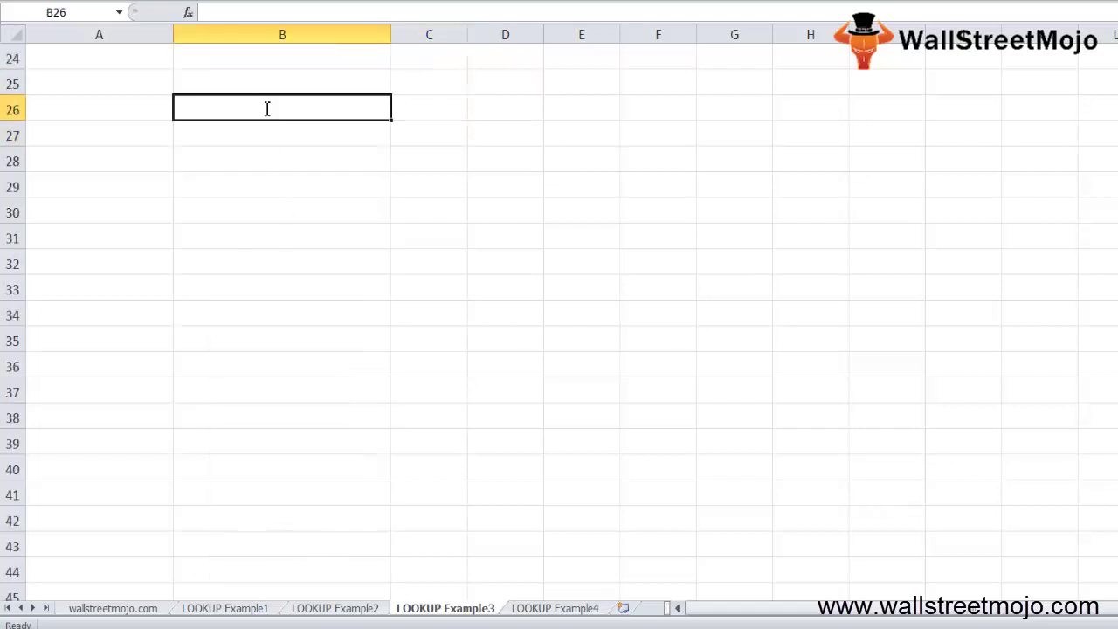
pyautogui.write('1. A')
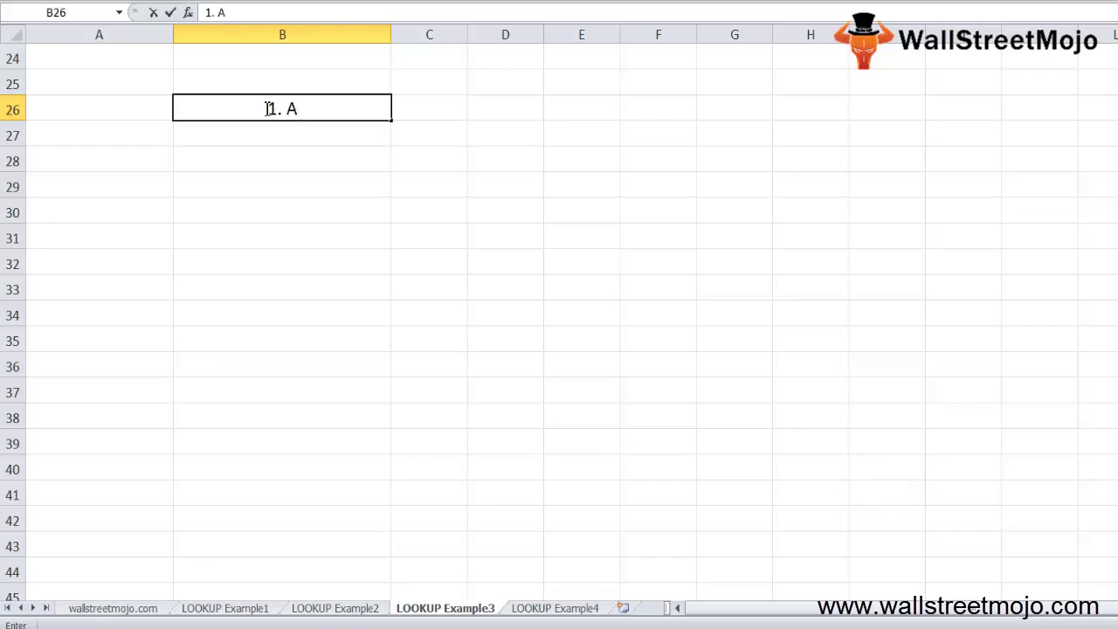
pyautogui.write('scending')
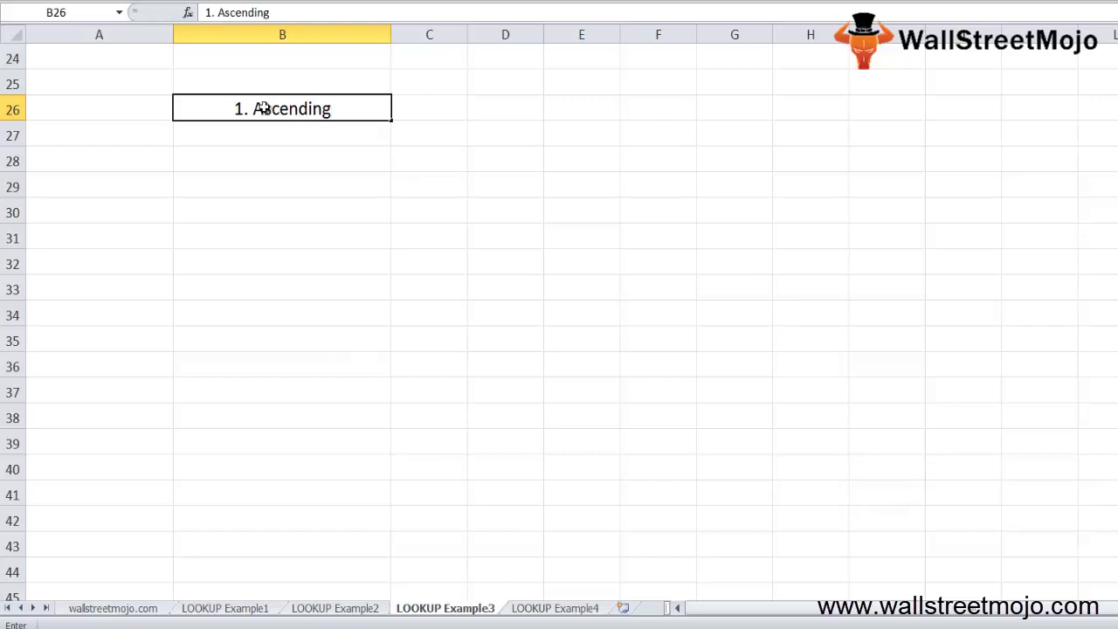
pyautogui.press('Return')
pyautogui.write('2.')
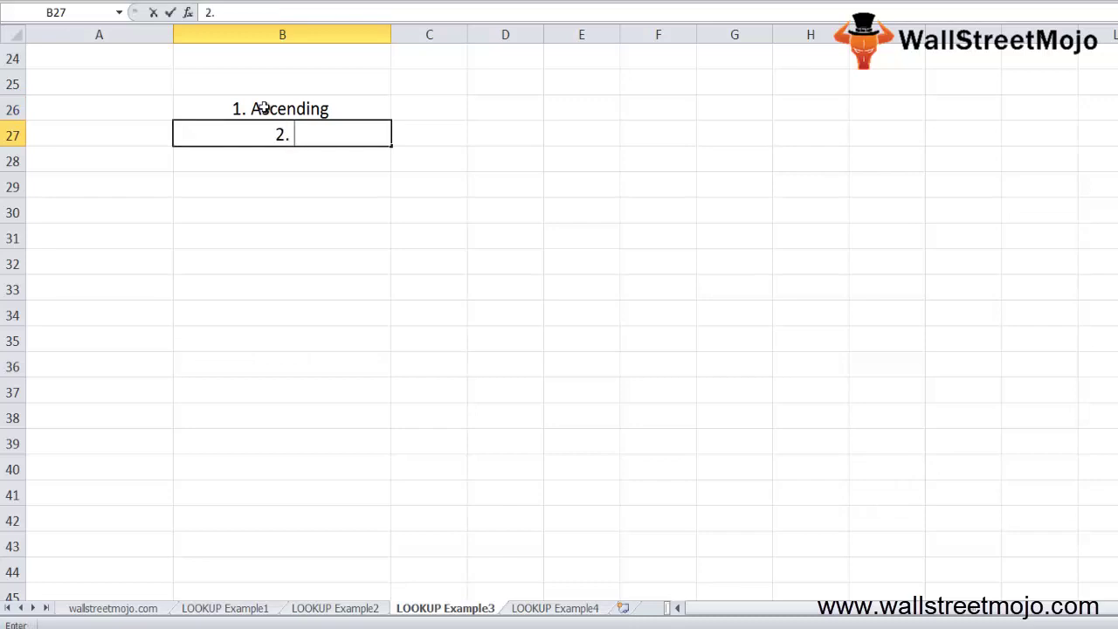
pyautogui.write(' Same ')
pyautogui.write('size')
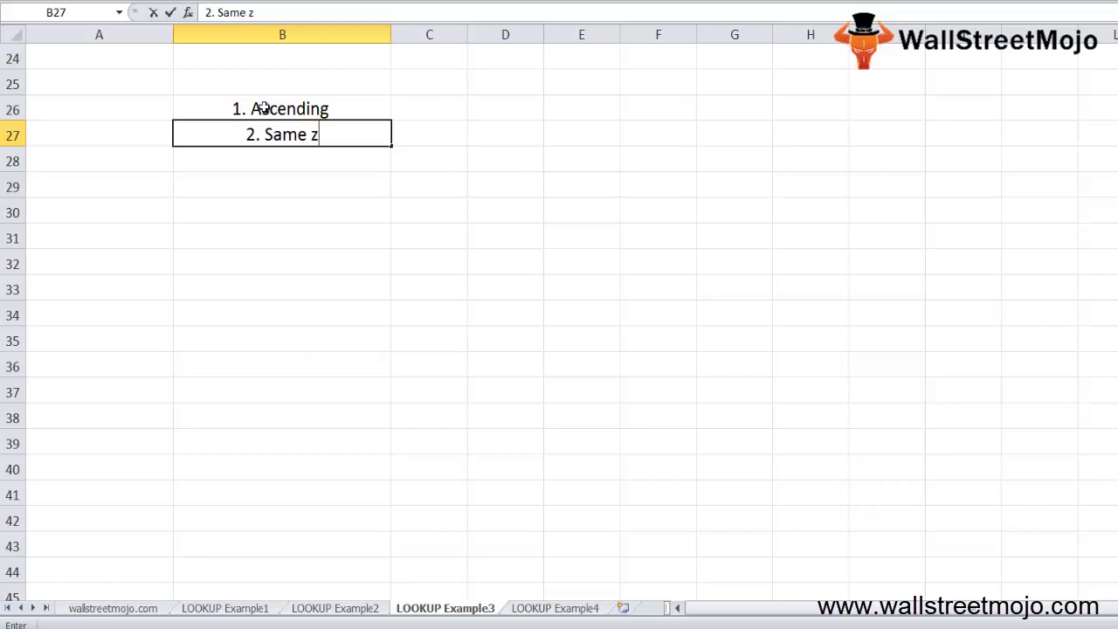
pyautogui.press('Return')
# Step: Add the note "3. Largest value in look up" in cell B28
pyautogui.write('3. ')
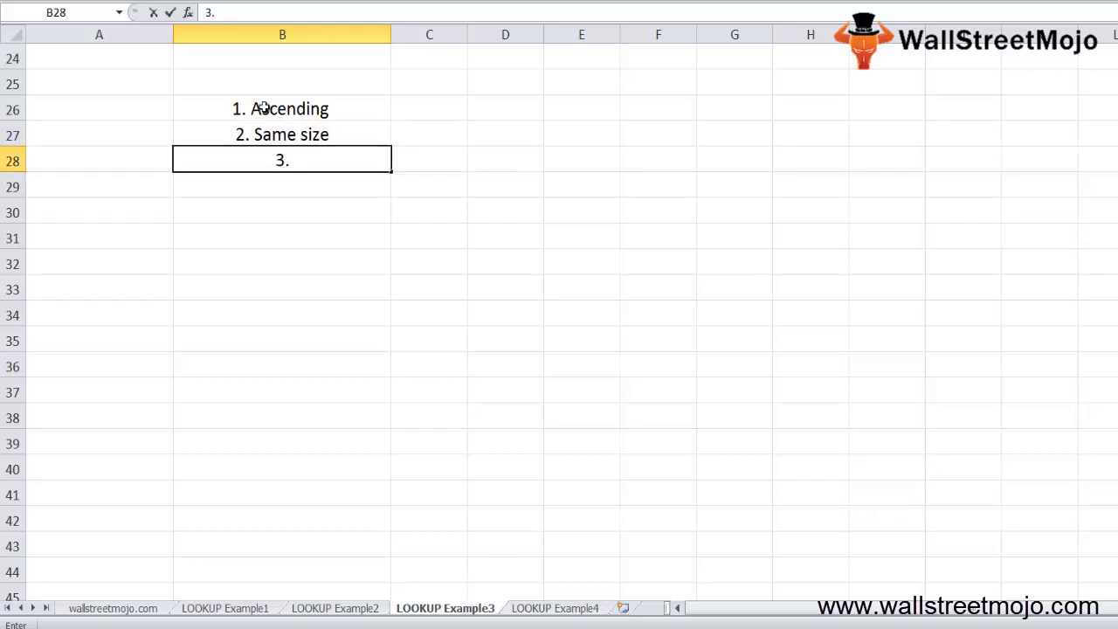
pyautogui.write('Largest va')
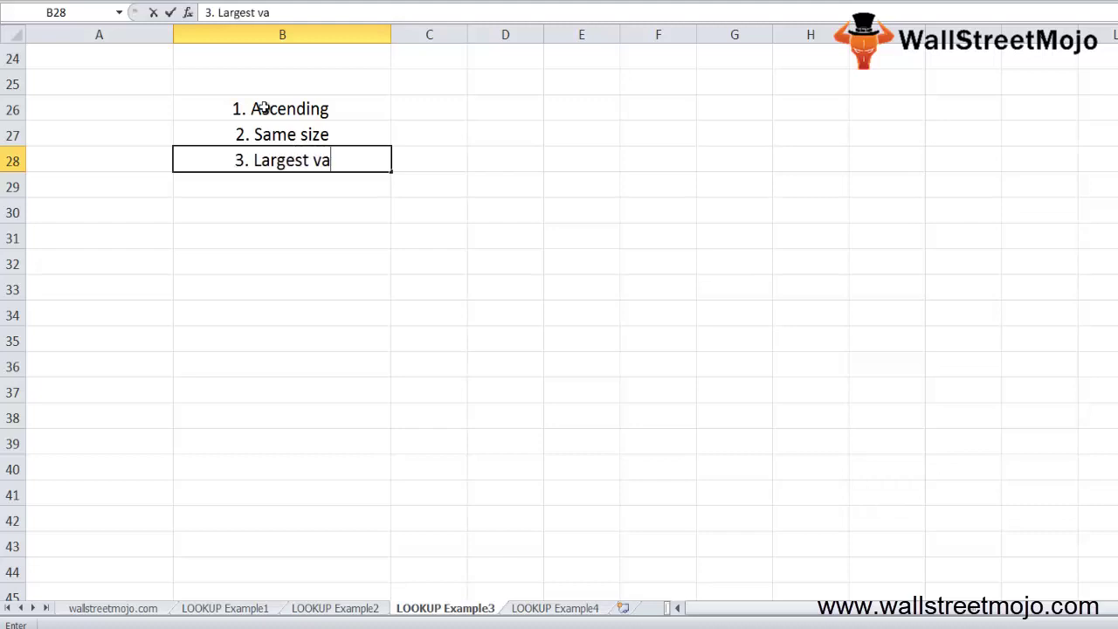
pyautogui.write('lue in look up')
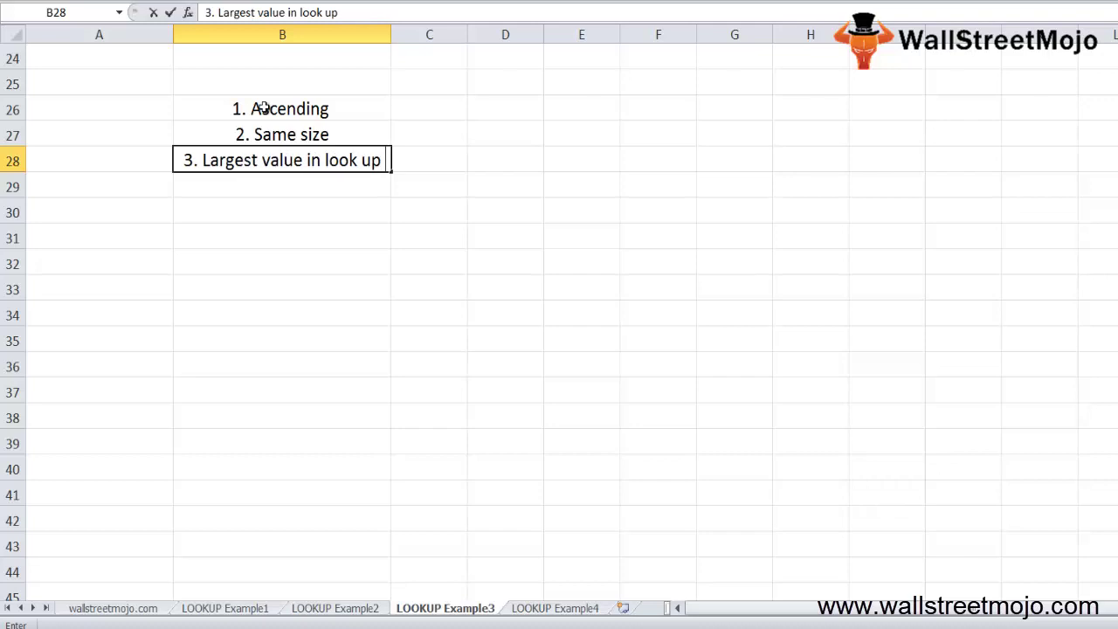
pyautogui.press('Return')
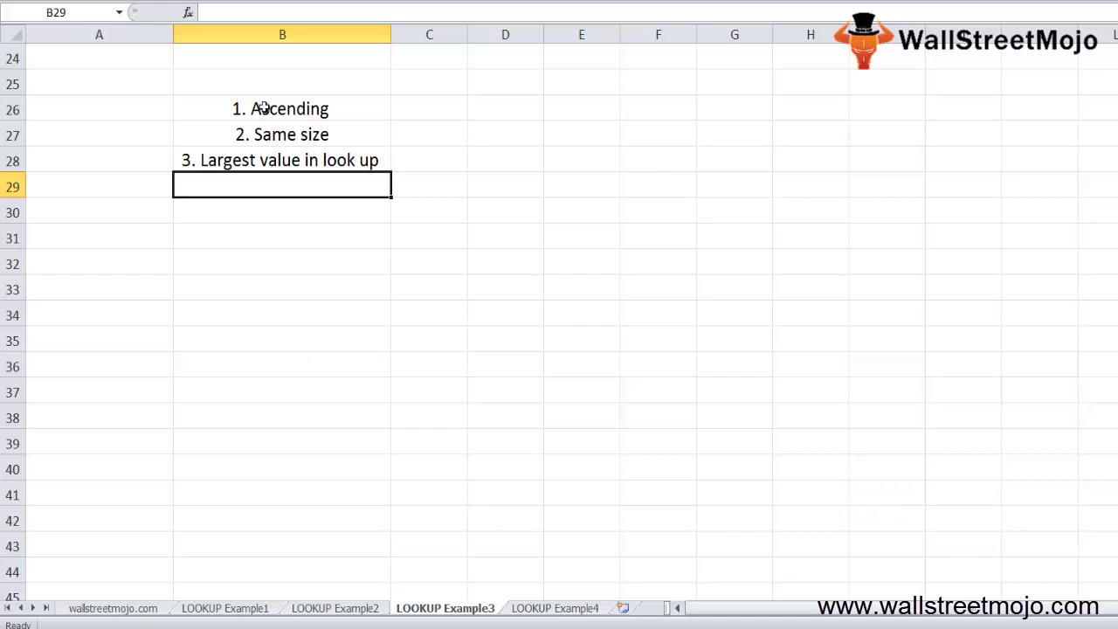
pyautogui.press('Return')
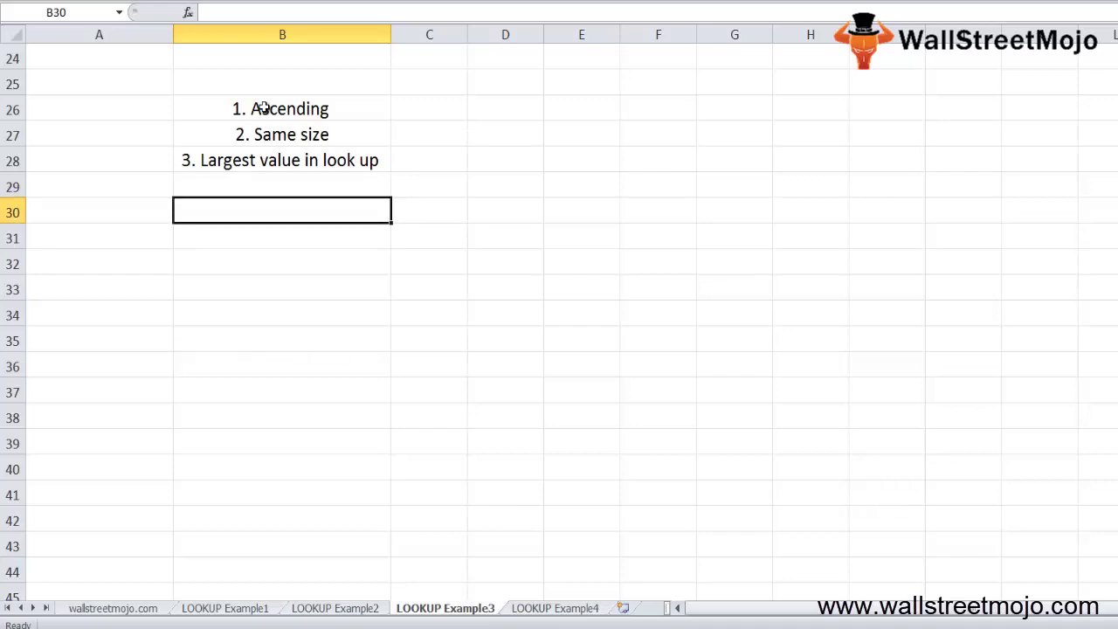
# Step: Add the note "4. Value < smallest value" in B30 and continue it with "error" in B31
pyautogui.write('4. ')
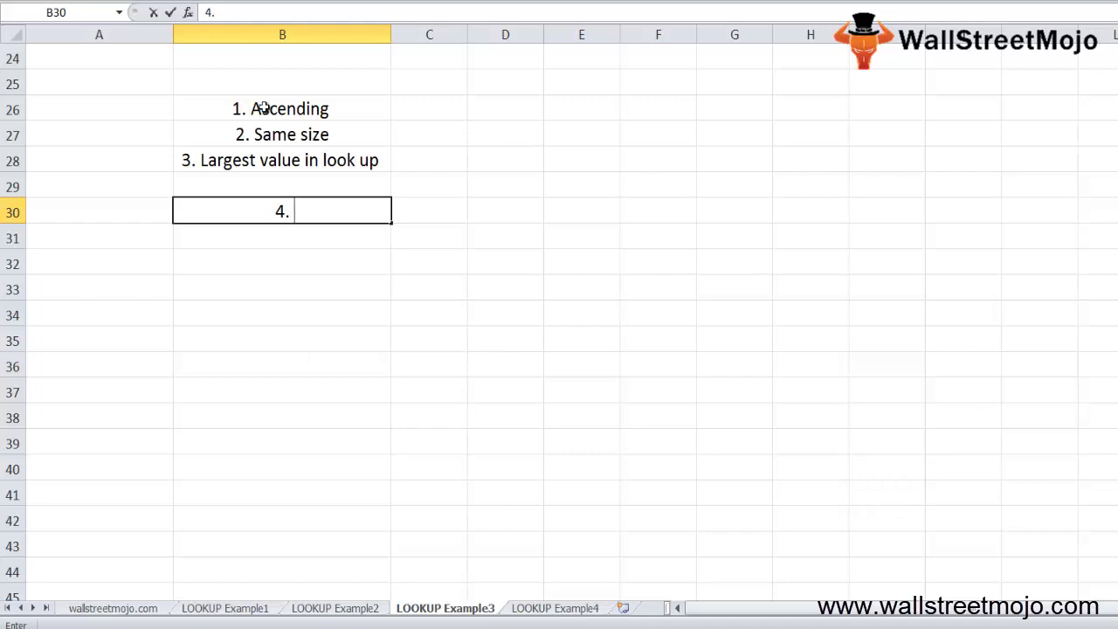
pyautogui.write('Value < smal')
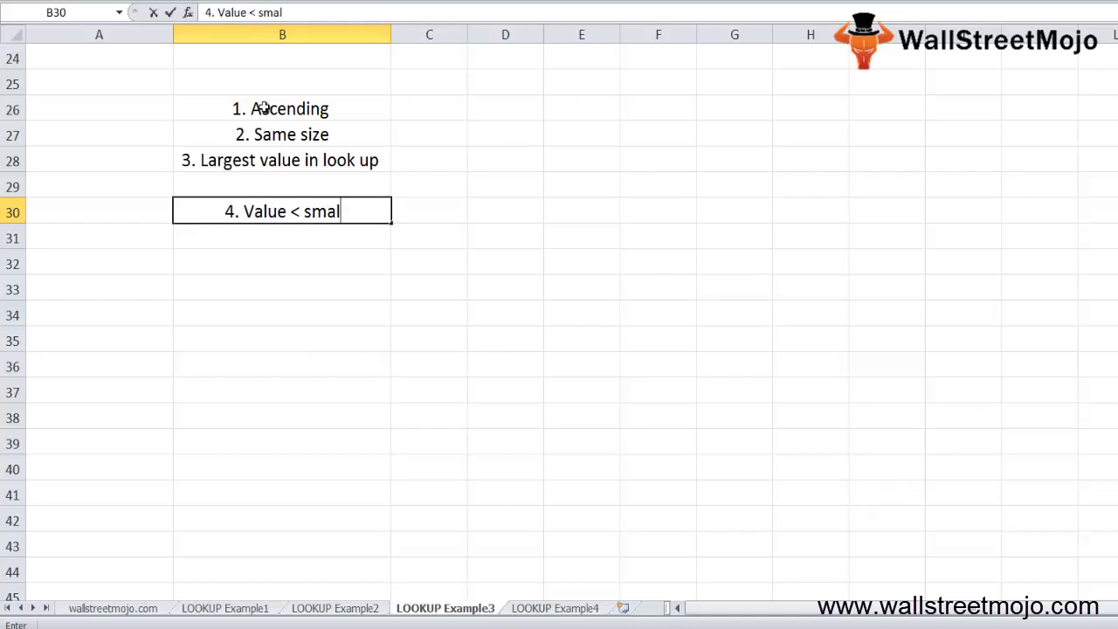
pyautogui.write('lest value')
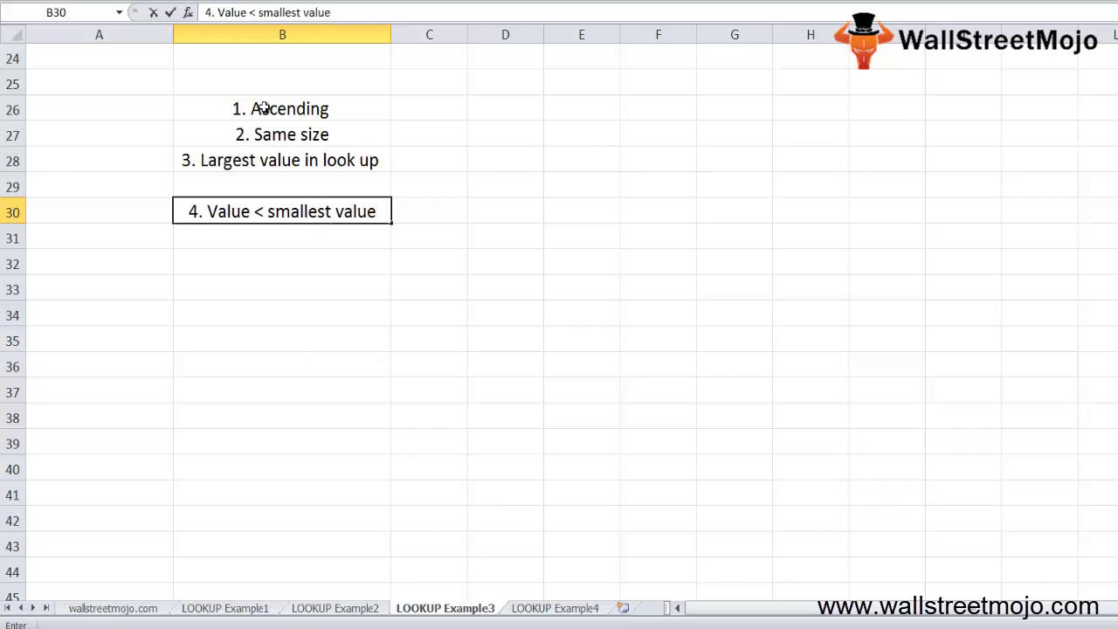
pyautogui.press('Return')
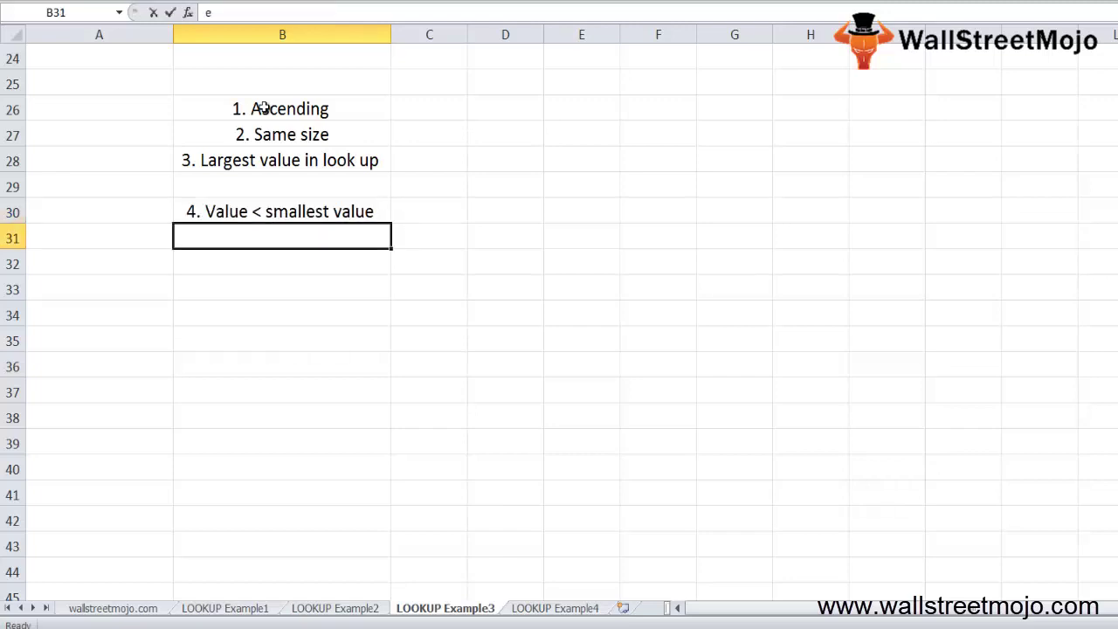
pyautogui.write('error')
pyautogui.press('Return')
pyautogui.press('Return')
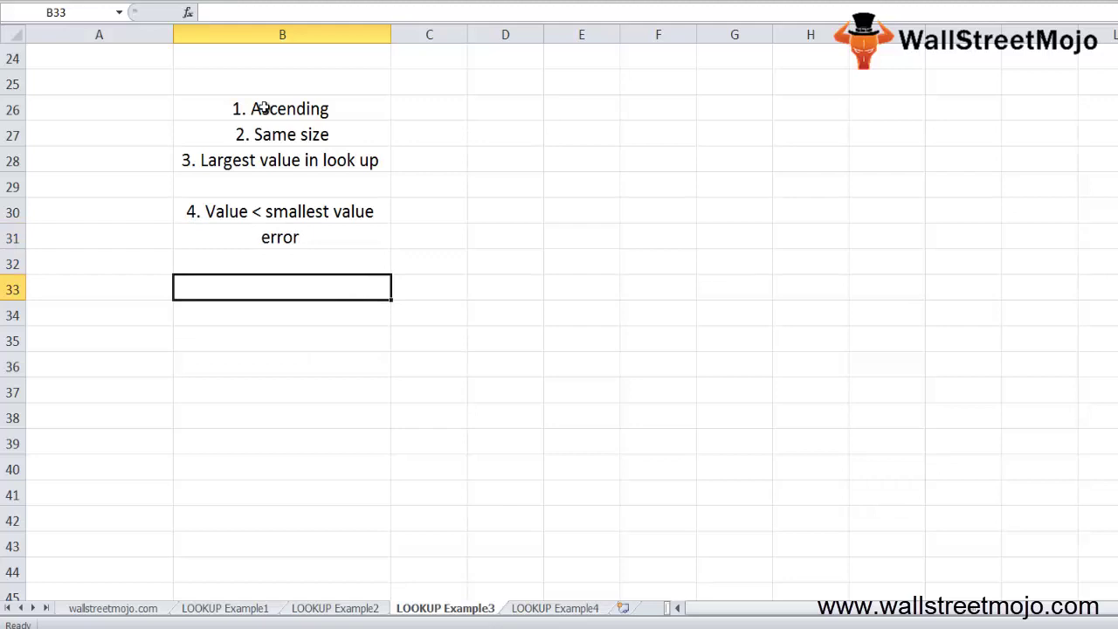